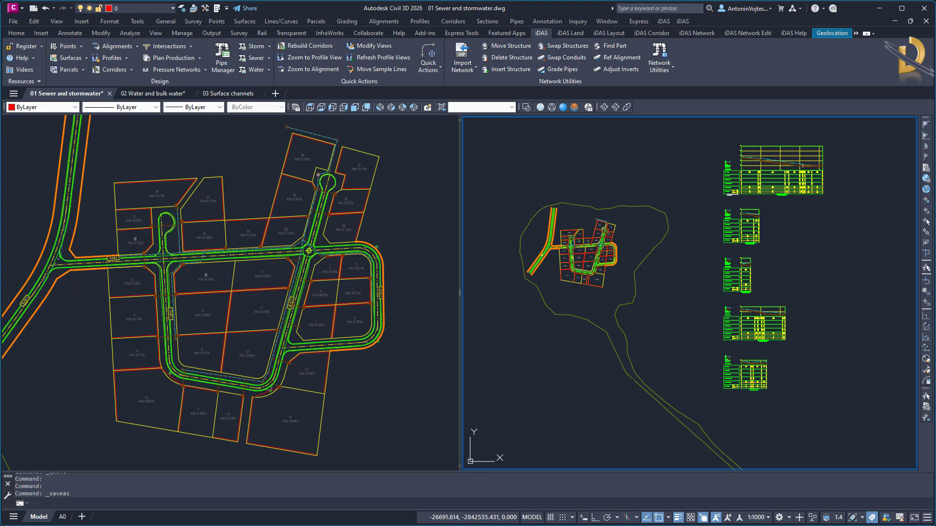
Step: Switch to the browser, open the iDAS What's New page on the Devotech website, and return to Civil 3D
key(alt+Tab)
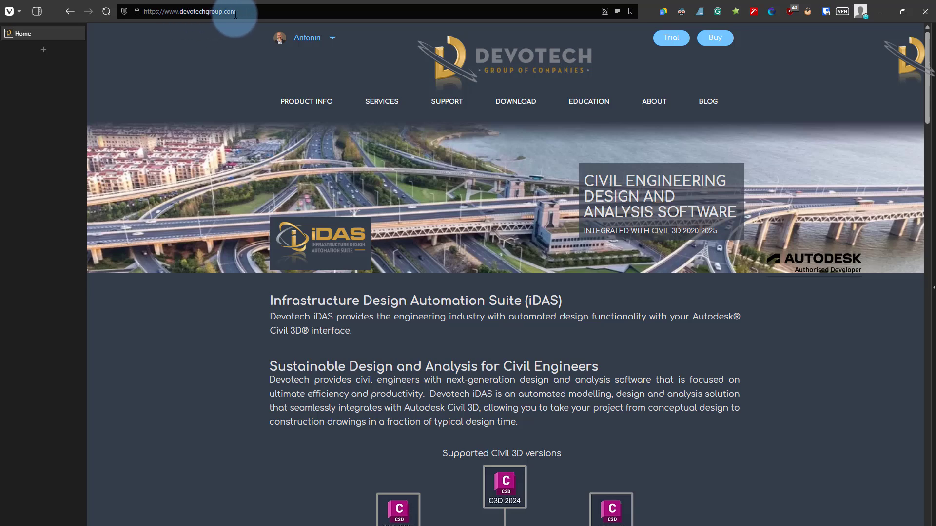
mouse_move(310, 104)
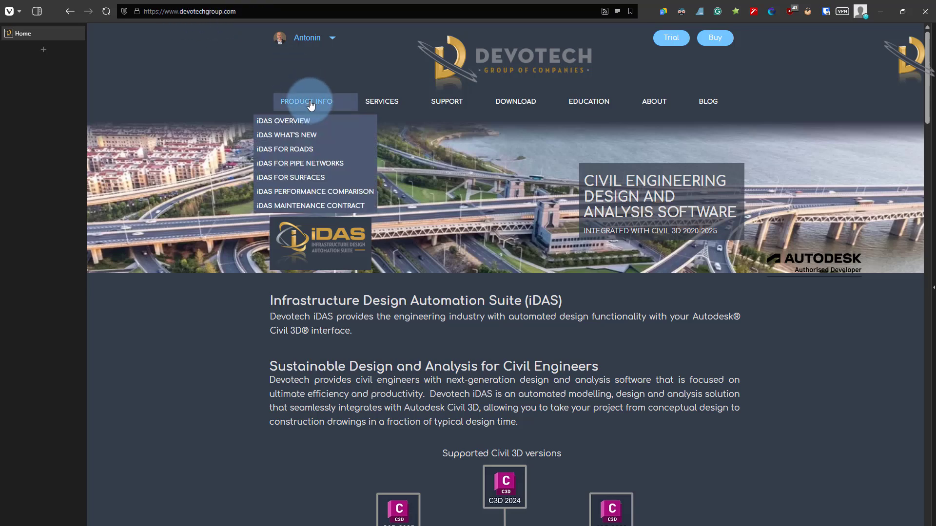
click(298, 135)
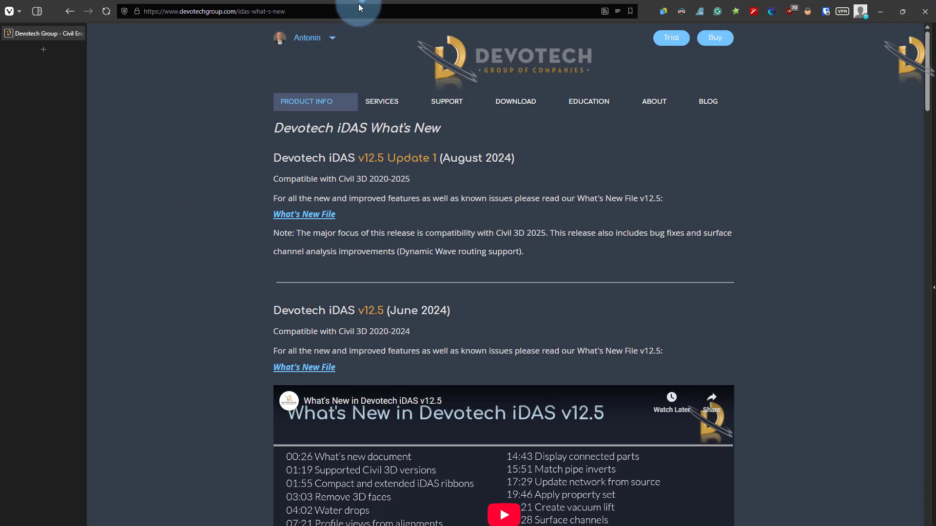
key(alt+Tab)
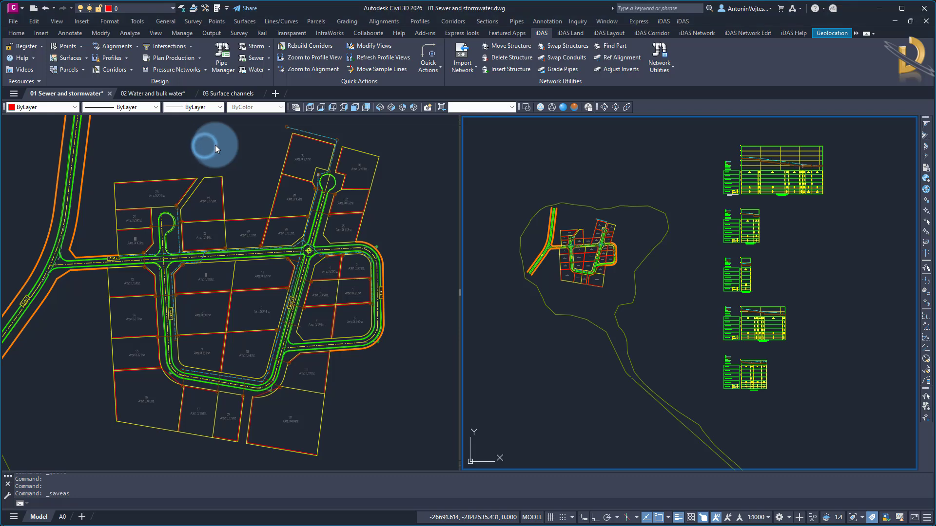
Step: Examine the sewer longsection from MH1.1 to the outfall, especially the pump, storage and rising pipes near its downstream end
click(226, 155)
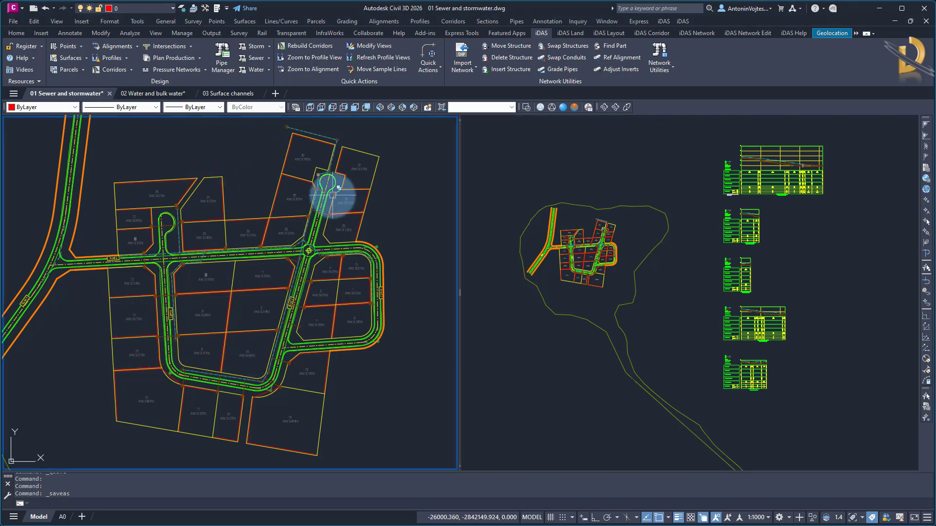
click(806, 240)
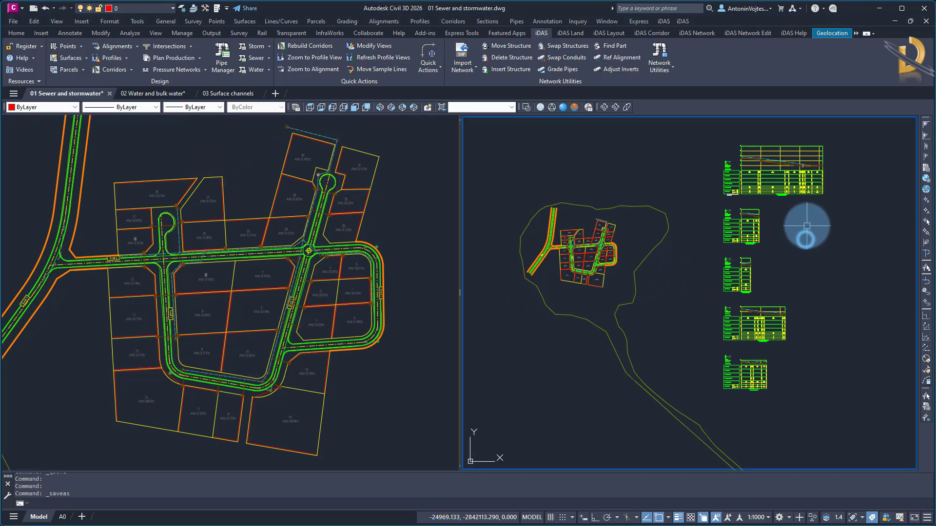
scroll(801, 230, up, 10)
middle_drag(682, 290, 659, 280)
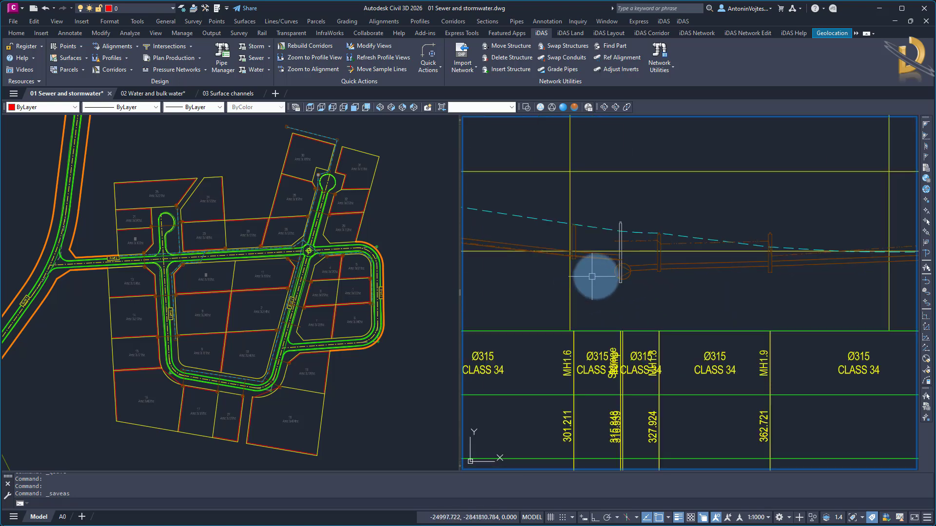
middle_drag(678, 271, 570, 272)
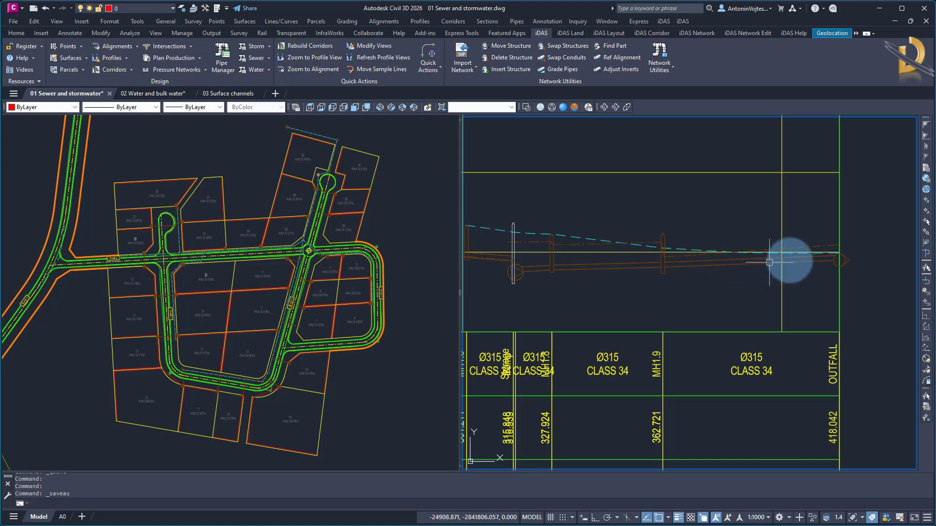
scroll(809, 258, down, 4)
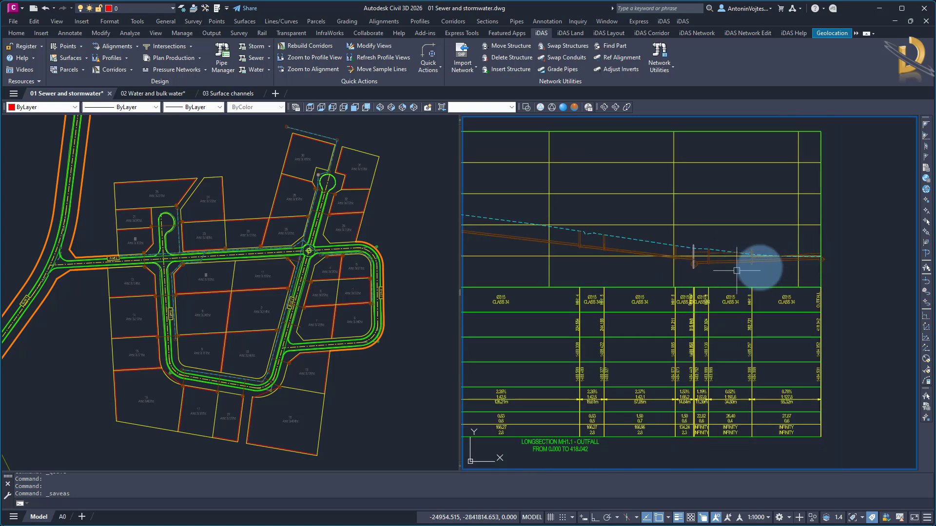
scroll(759, 266, down, 2)
middle_drag(618, 296, 743, 271)
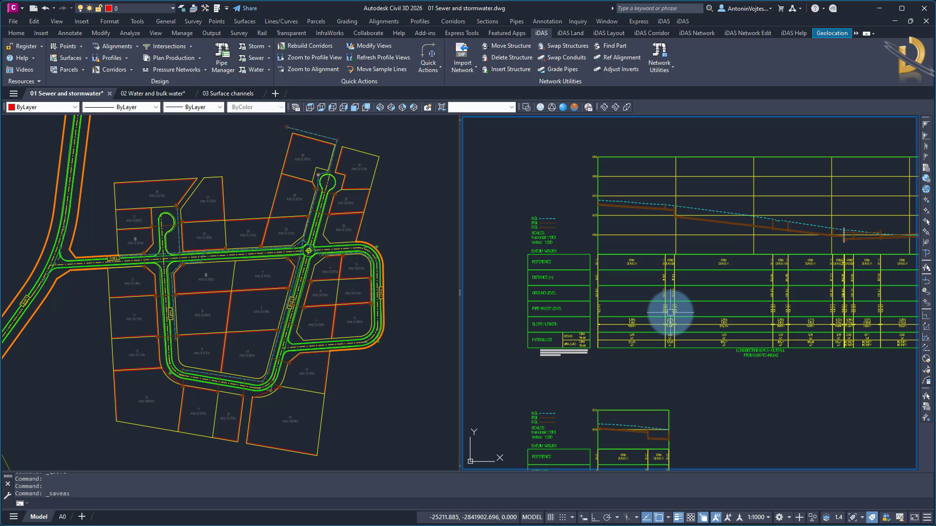
Step: Open the Pipe Manager and highlight the Manning's roughness values of pipes P1.7 to P1.9 in the conduits table
click(233, 72)
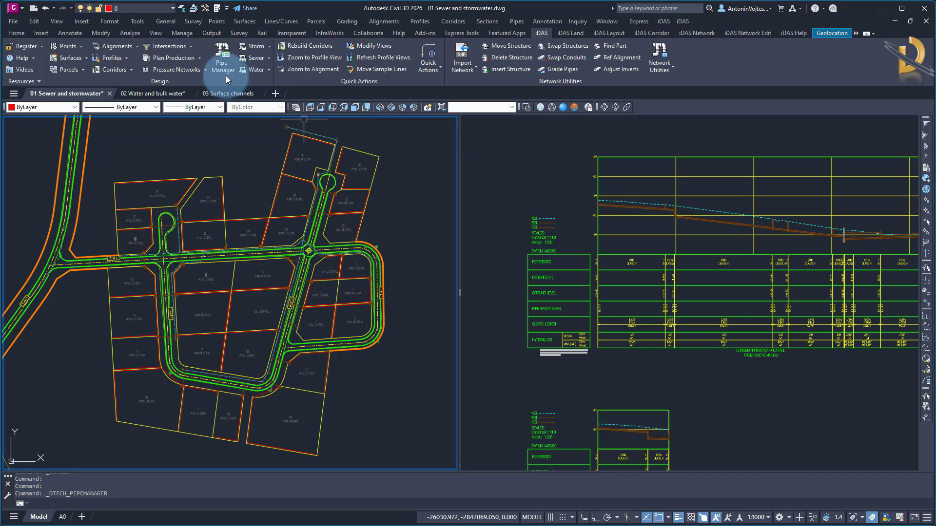
click(748, 34)
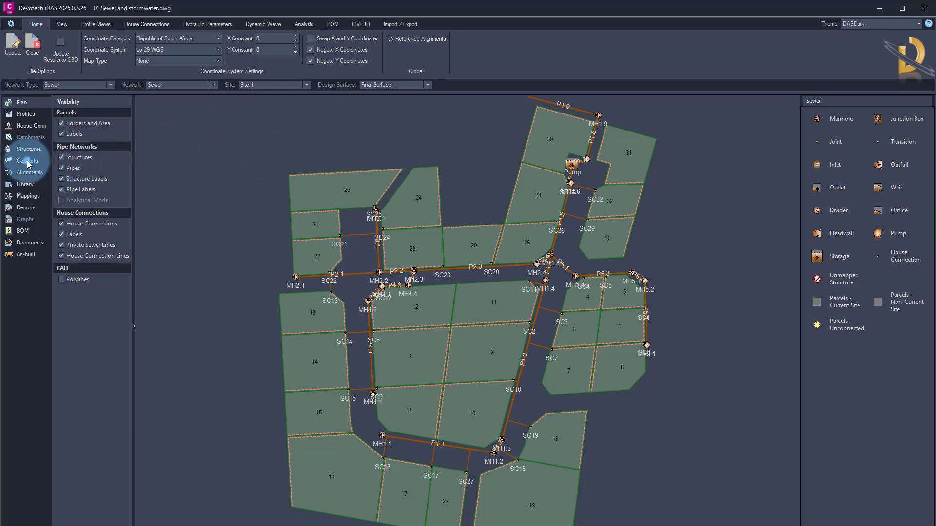
click(27, 162)
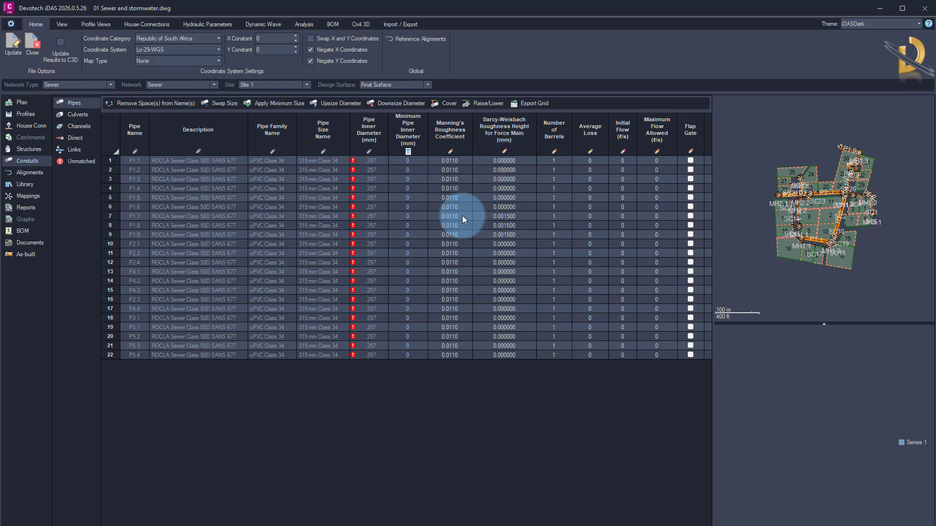
drag(464, 219, 483, 233)
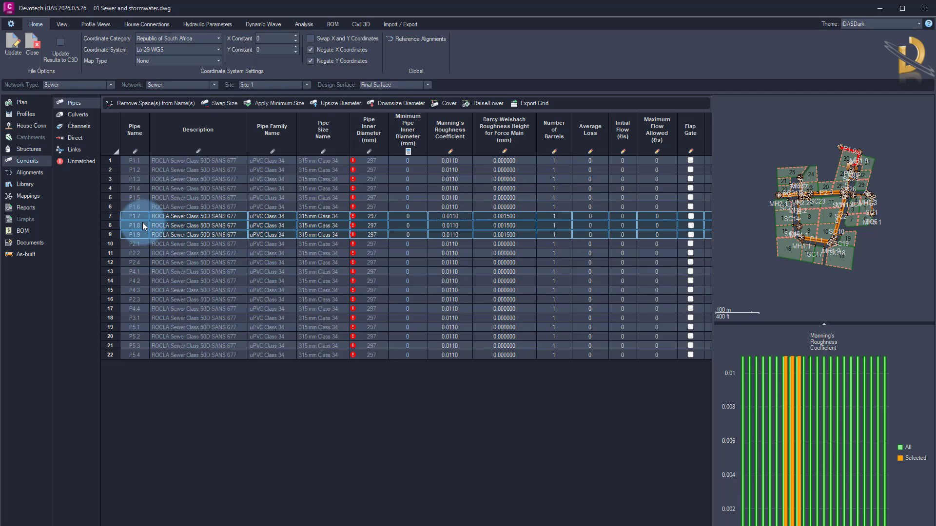
Step: Inspect the highlighted pipes between the pump and the outfall on the network map, and restore its full extents
scroll(849, 146, up, 4)
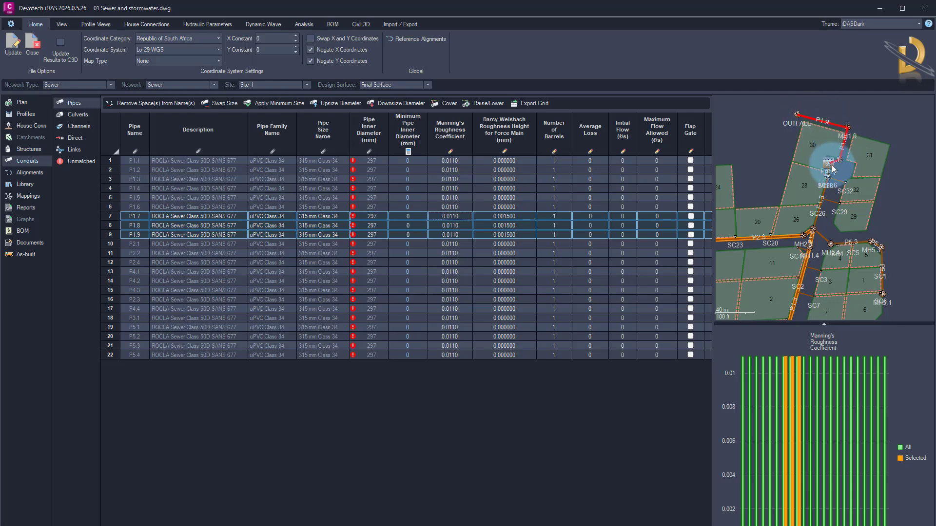
scroll(805, 185, down, 4)
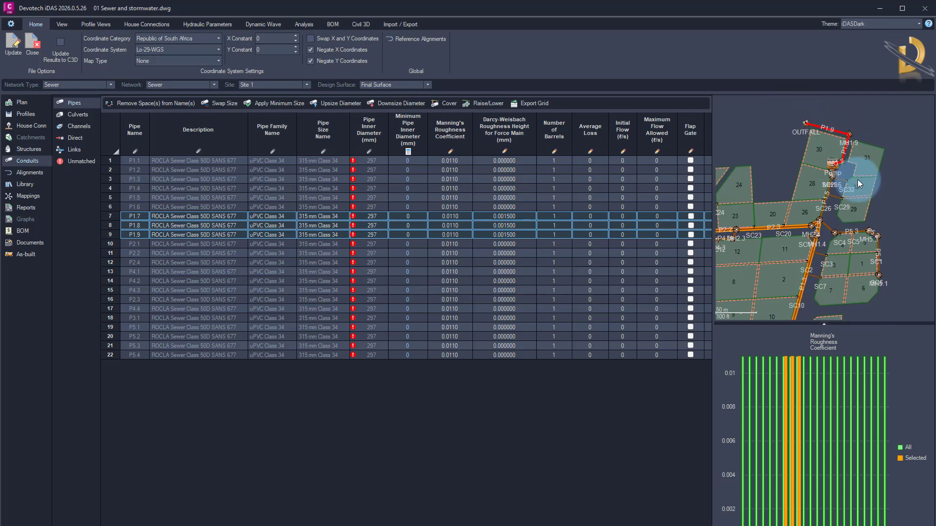
right_click(778, 120)
click(794, 141)
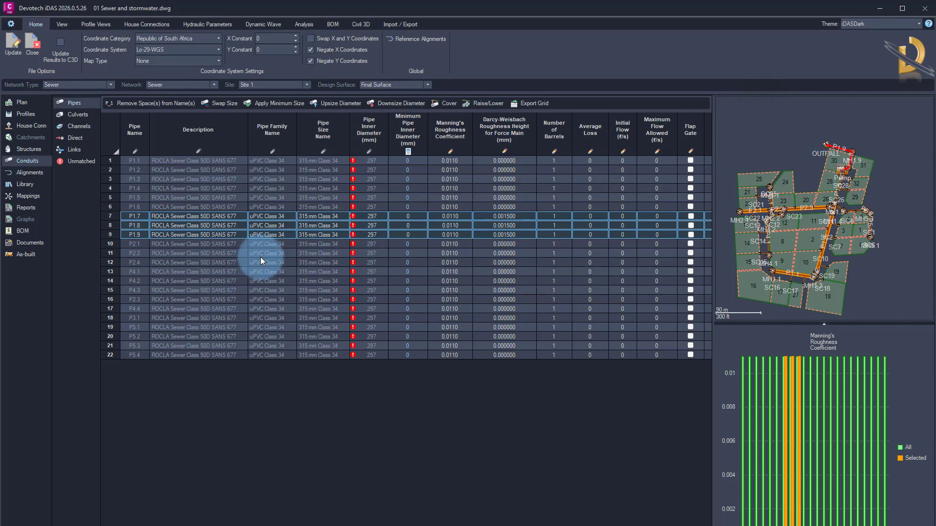
Step: Complete the network analysis and highlight the force main entries P1.7 to P1.9 in the input file's cross-section list
click(507, 309)
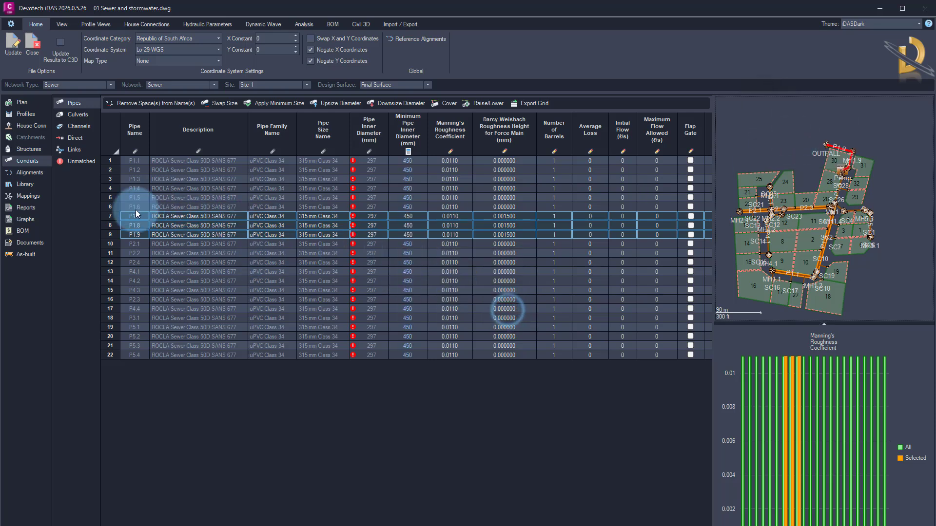
click(26, 208)
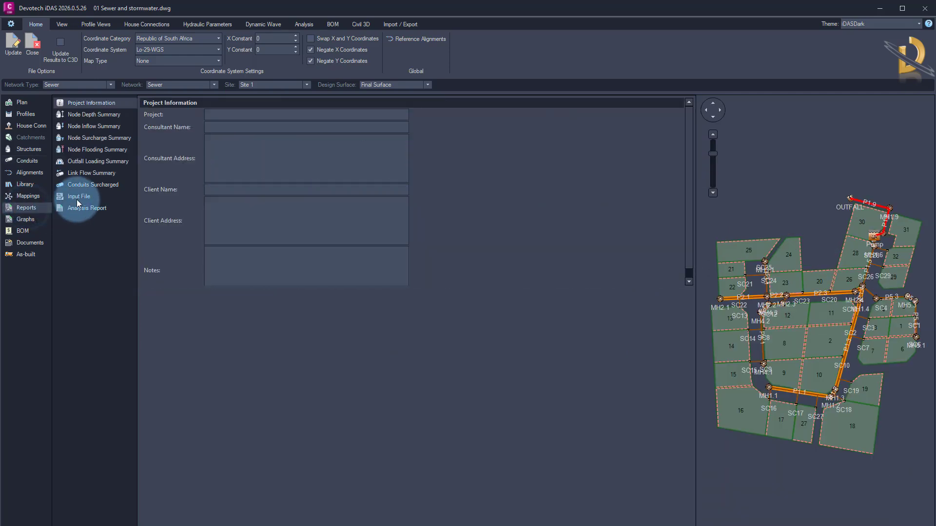
click(78, 200)
scroll(310, 341, down, 10)
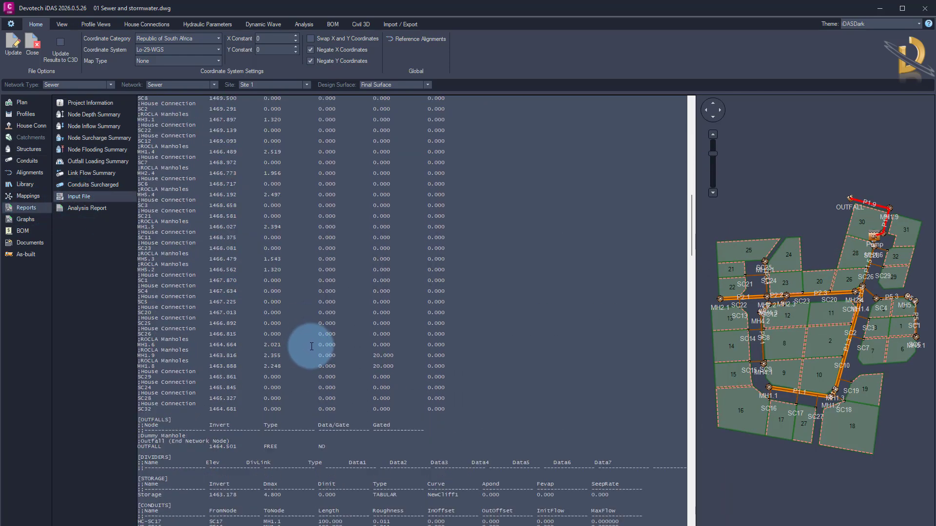
scroll(312, 346, down, 15)
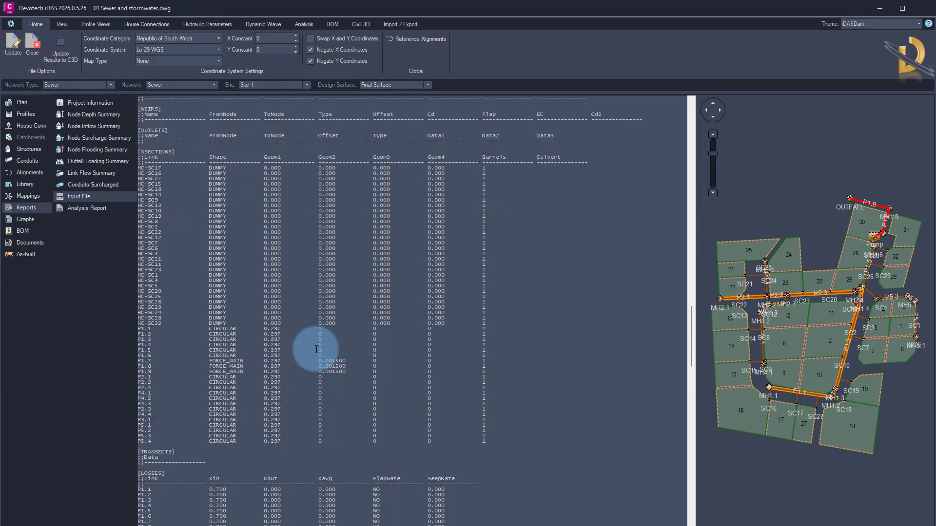
scroll(317, 350, down, 5)
scroll(316, 350, down, 15)
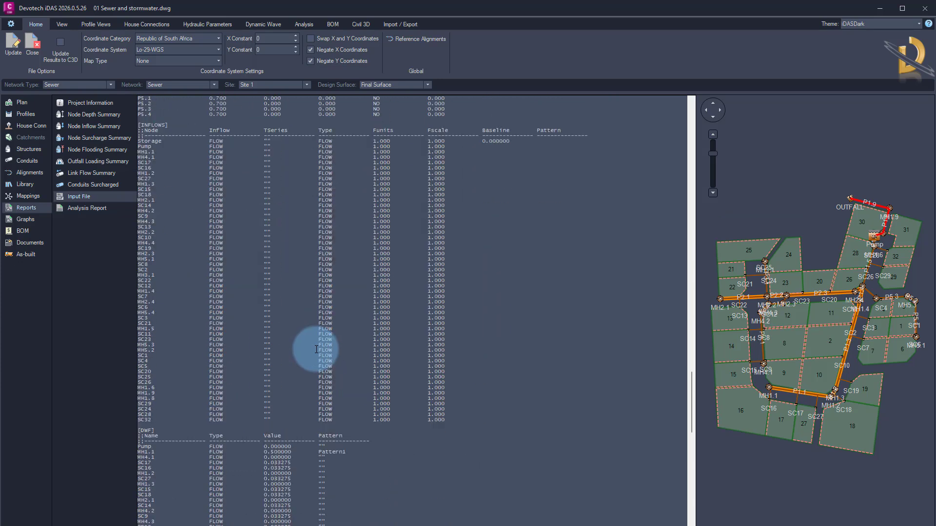
scroll(317, 349, up, 20)
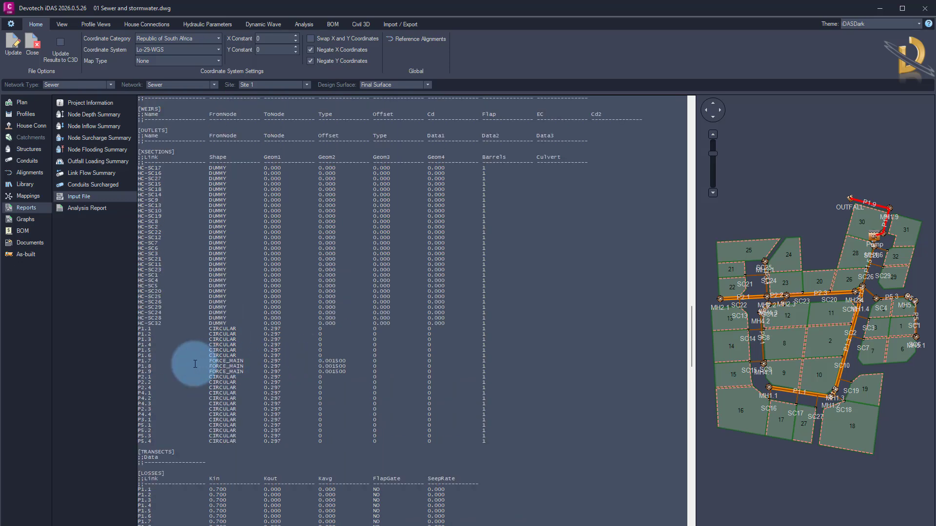
drag(138, 360, 351, 370)
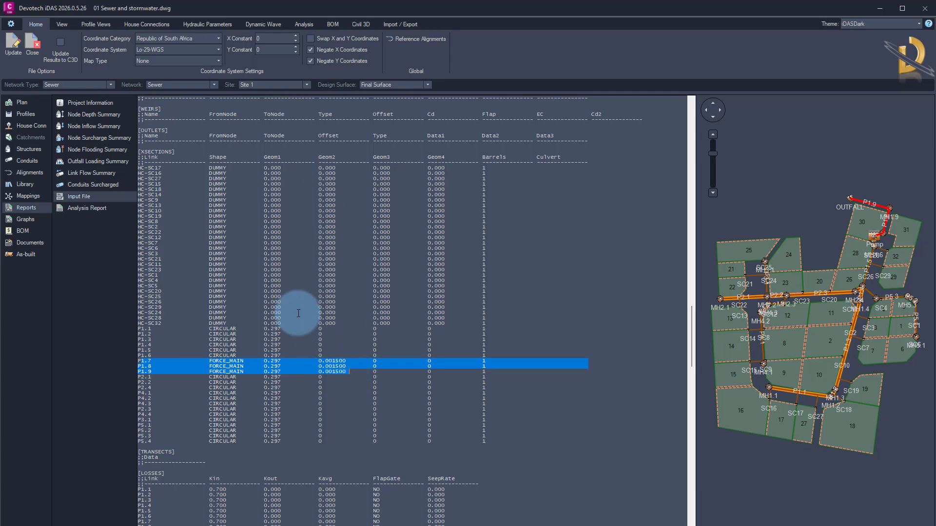
Step: Sort the structures by name in the analysis graphs and plot the depth of the storage unit
click(29, 222)
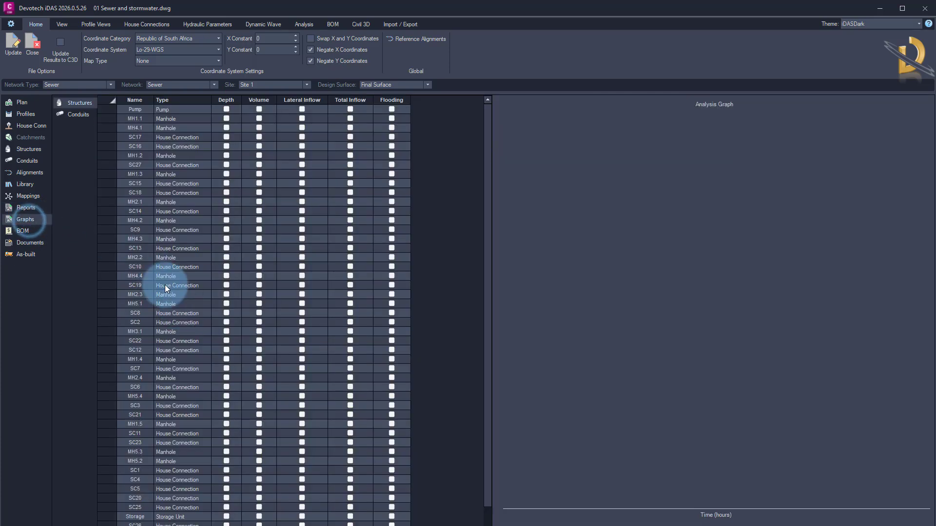
click(136, 100)
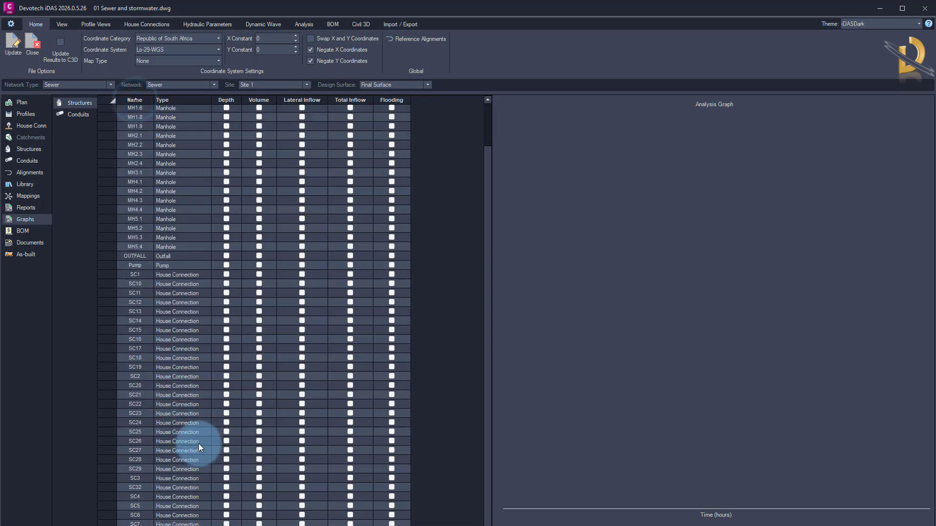
scroll(198, 444, down, 2)
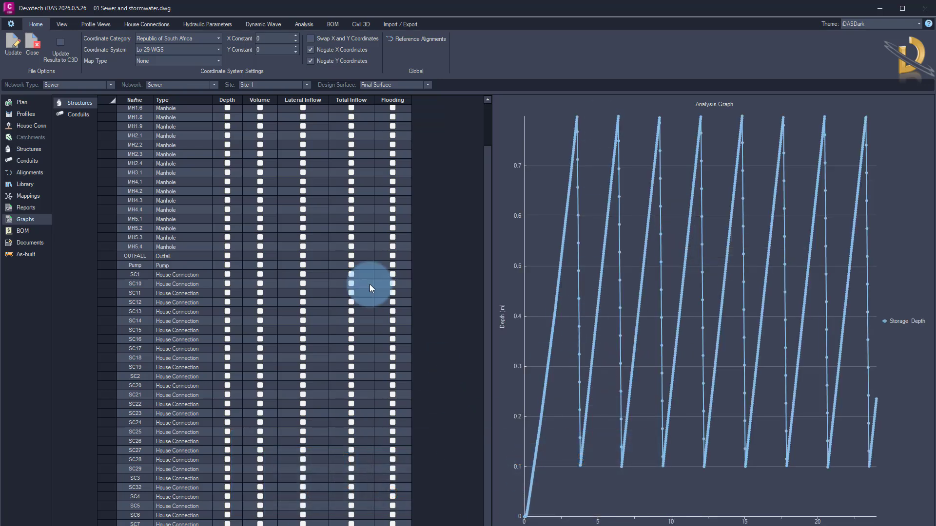
Step: Compare the pump's startup and shutoff depths with the storage depth graph, and close the Pipe Manager without saving changes
click(35, 150)
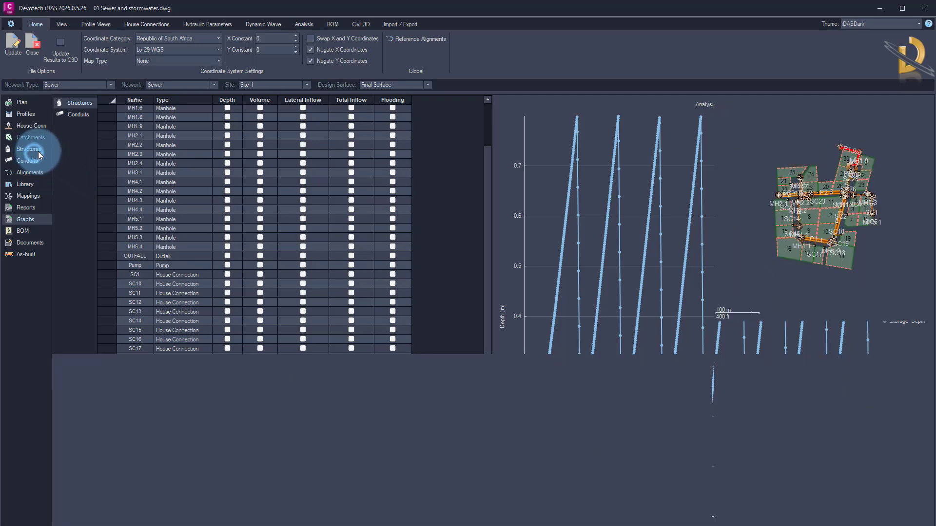
click(77, 173)
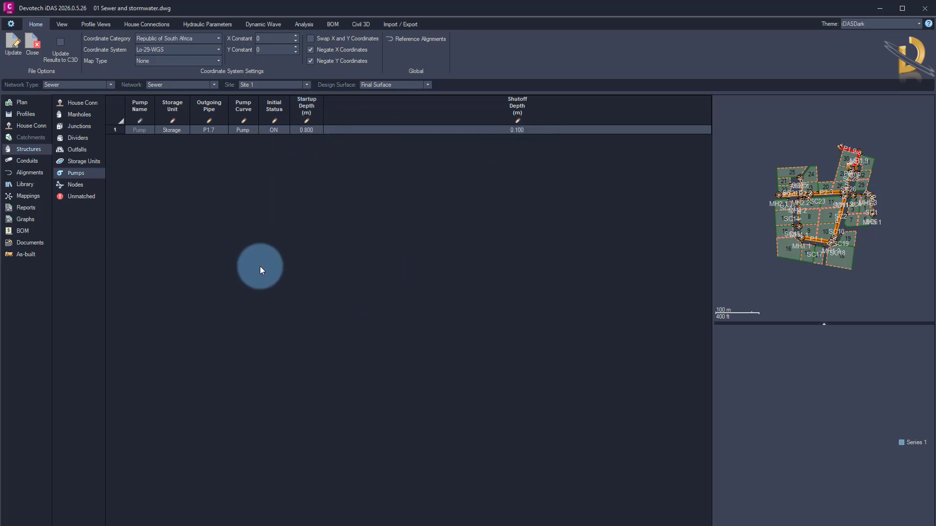
click(25, 220)
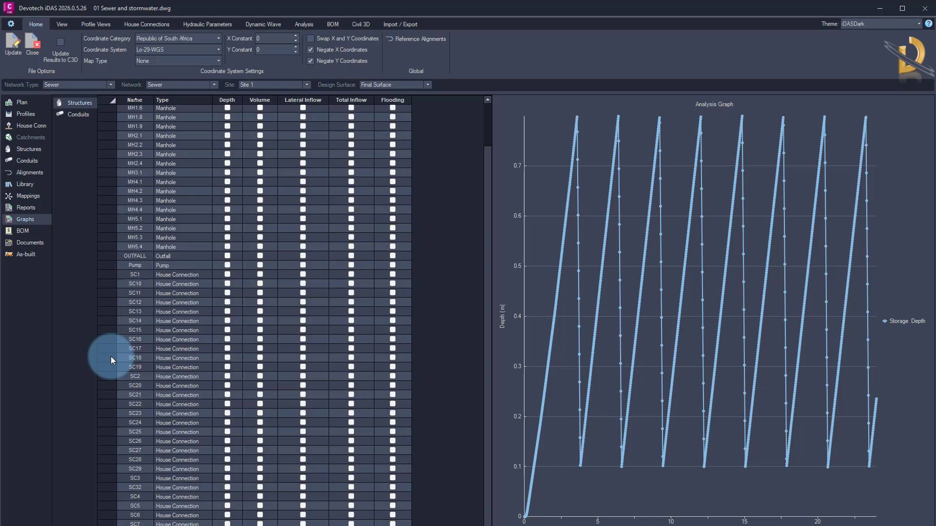
click(30, 51)
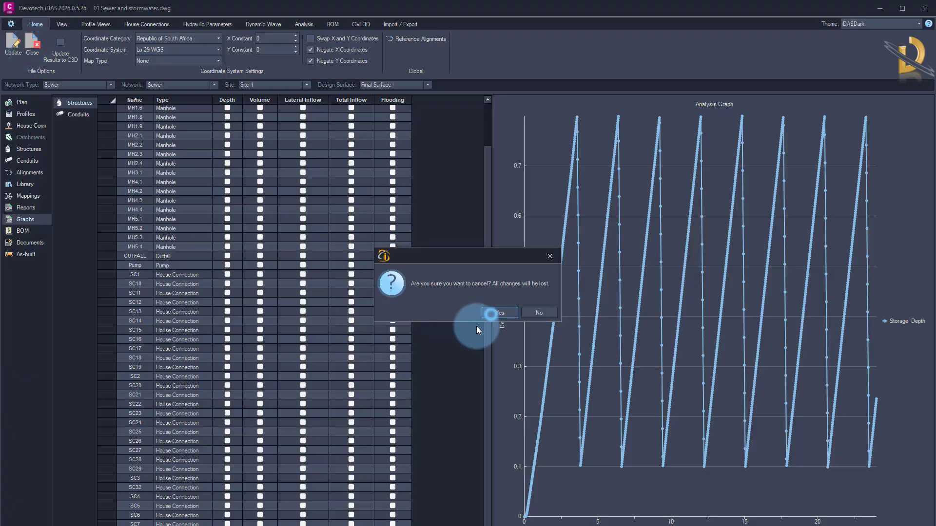
click(489, 313)
Step: Show the Toolspace settings and open the Stormwater parts list of the pipe network
middle_drag(388, 395, 381, 386)
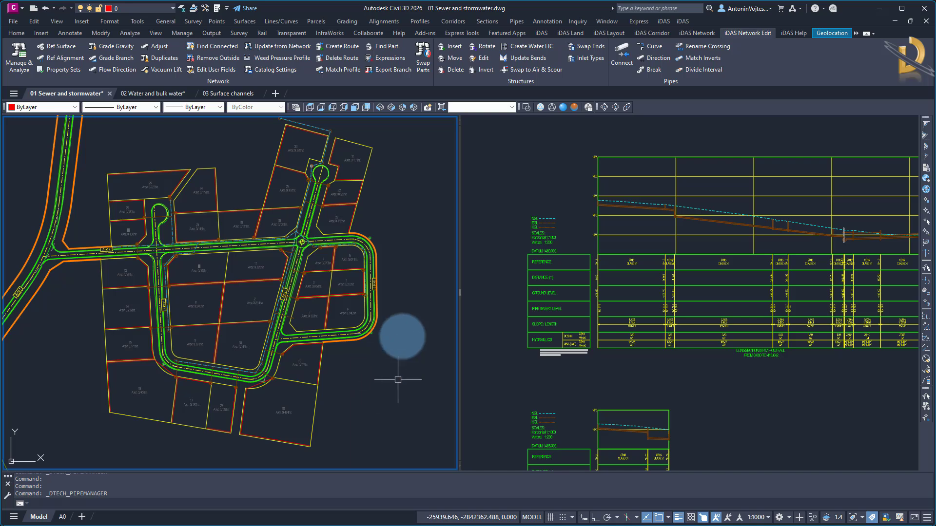
click(16, 33)
click(13, 59)
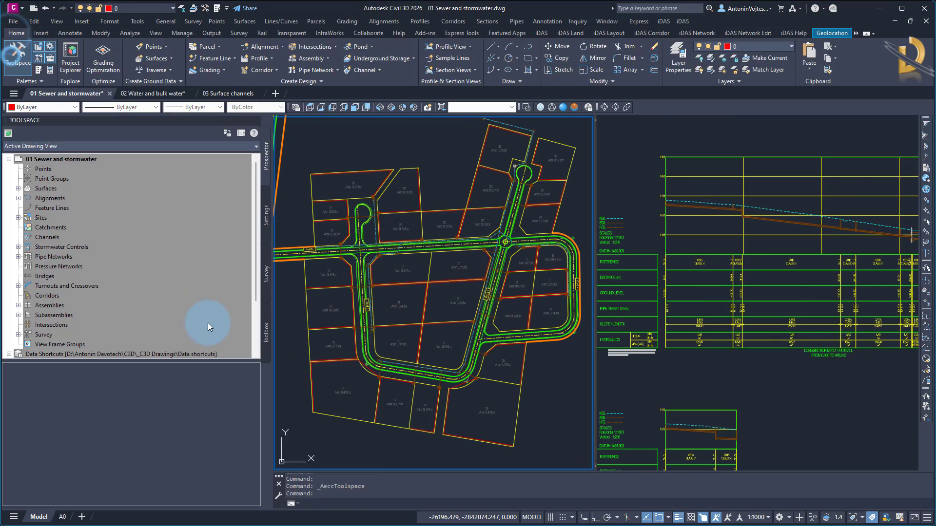
click(265, 226)
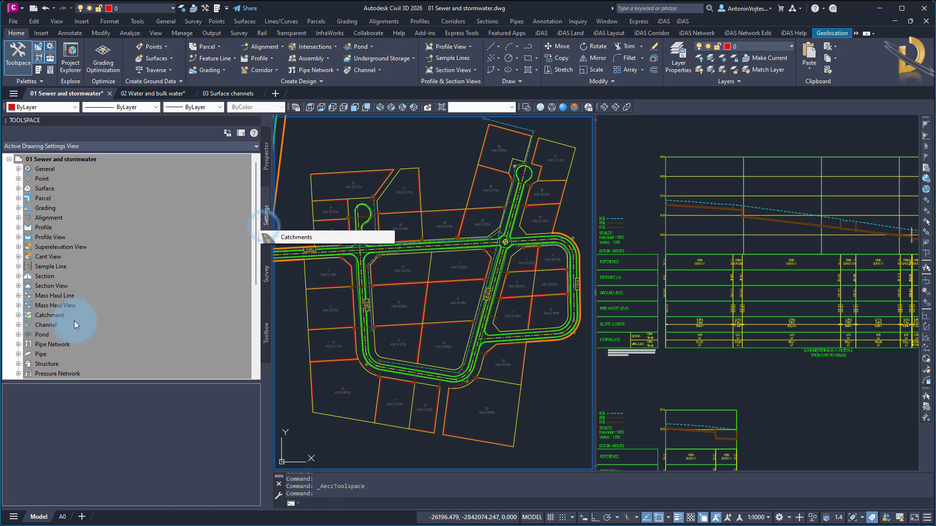
double_click(43, 348)
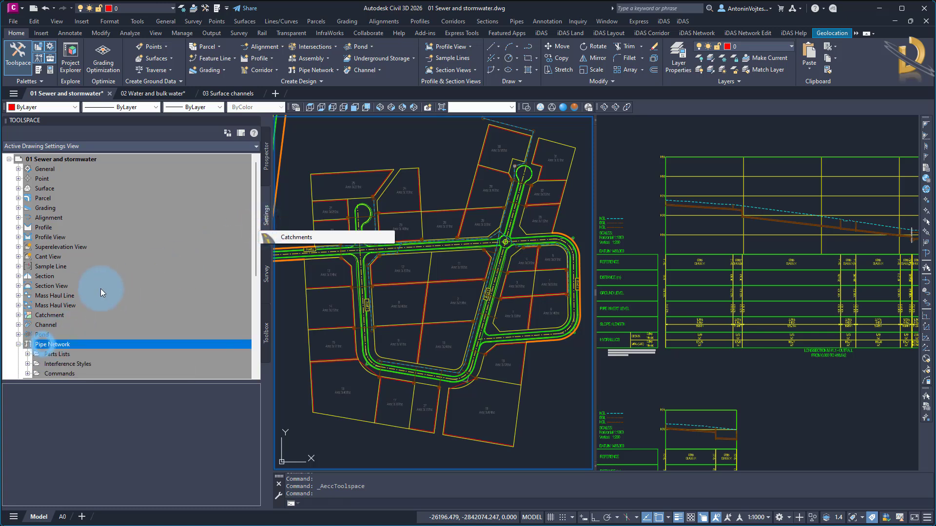
scroll(100, 289, down, 5)
double_click(59, 219)
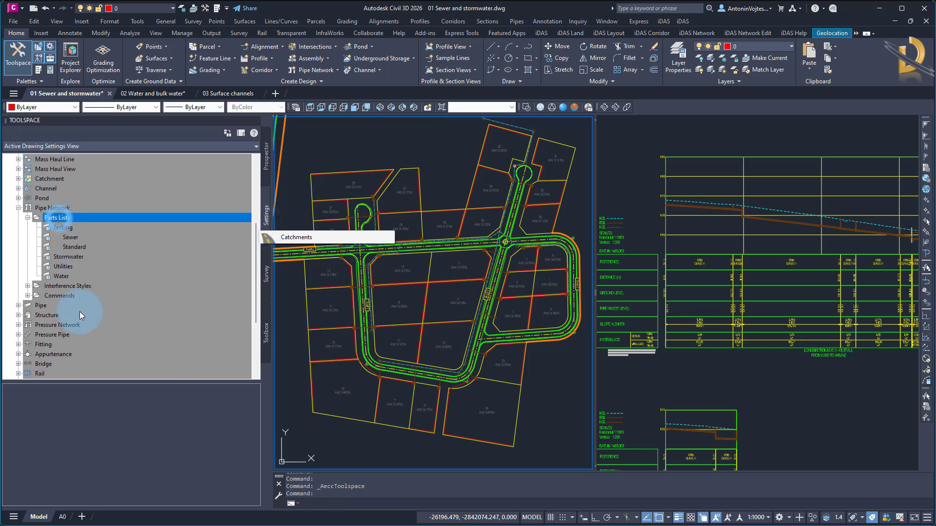
click(83, 256)
double_click(83, 255)
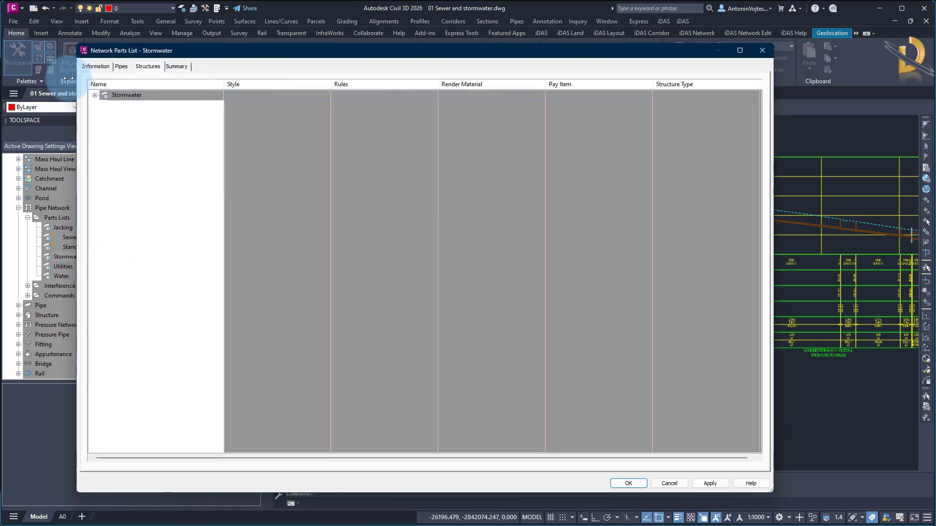
Step: Examine the three storage tank families and the pump family among the Stormwater structures, and close the parts list without changes
click(94, 95)
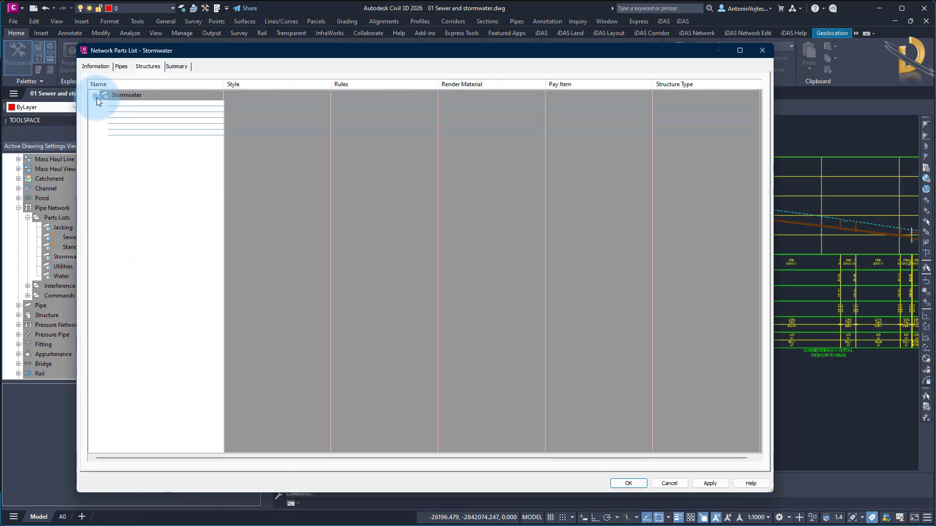
scroll(184, 399, down, 9)
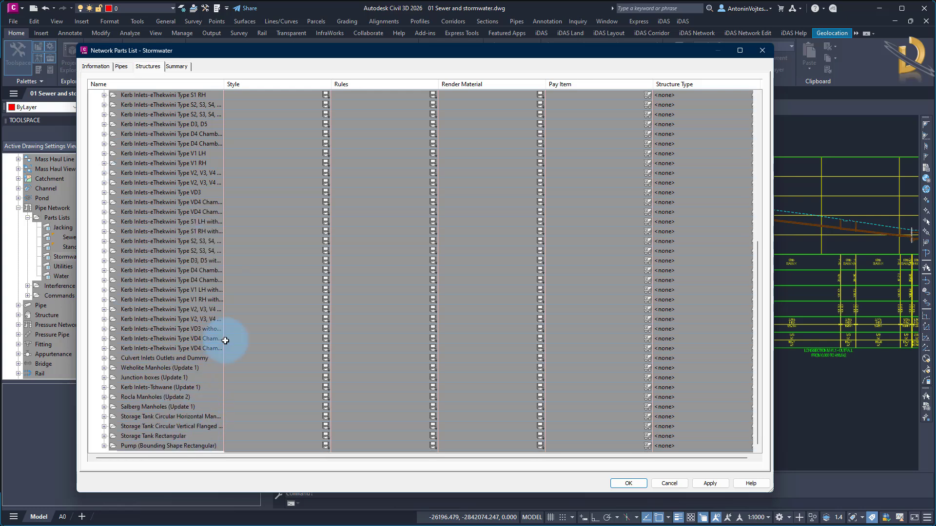
click(162, 417)
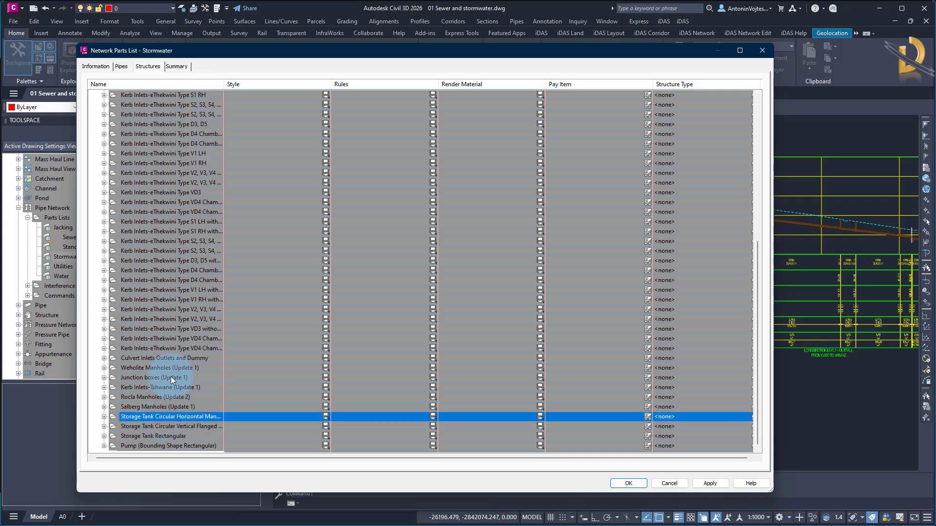
click(167, 428)
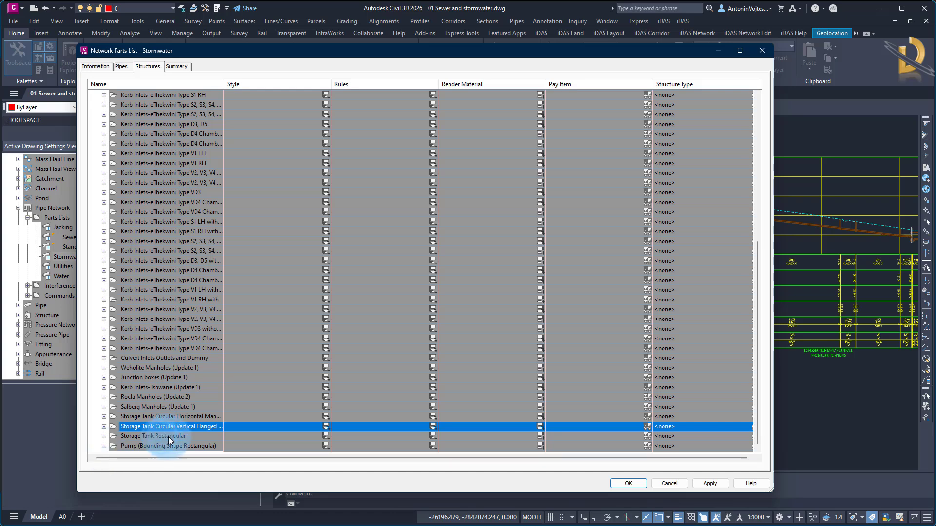
click(184, 437)
click(156, 498)
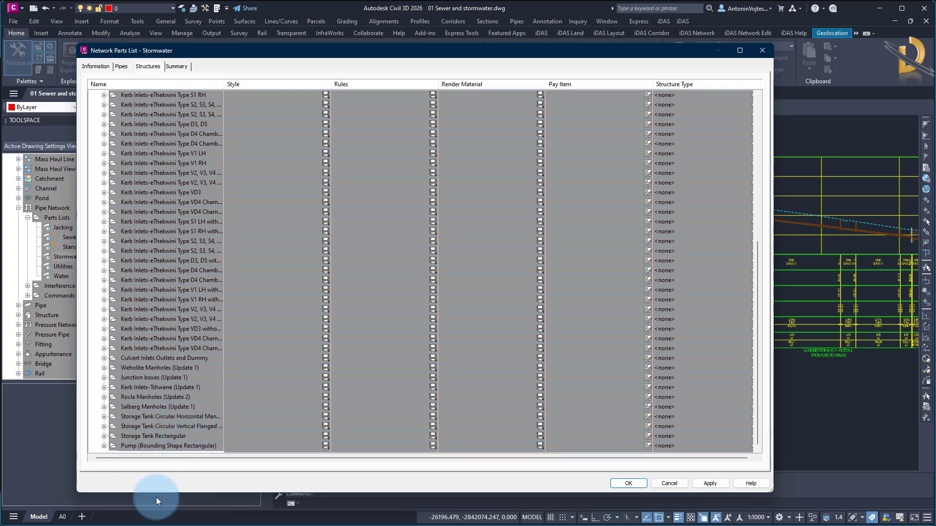
key(Down)
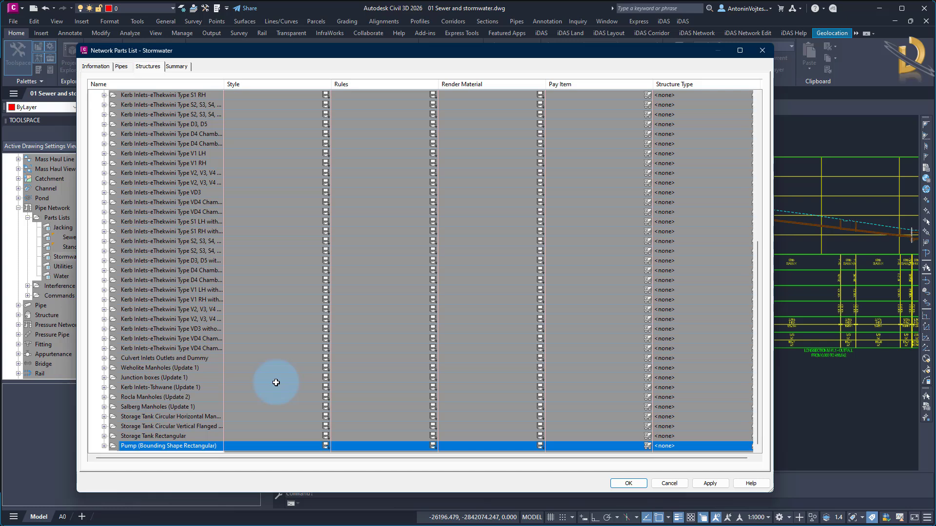
click(669, 484)
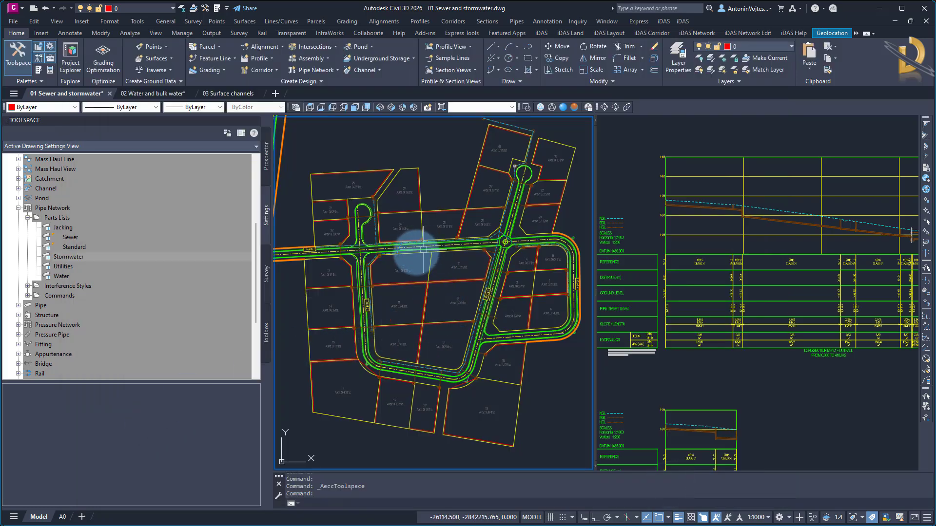
Step: Create a pipe network with the Stormwater parts list and Final Surface as its surface
scroll(487, 361, down, 4)
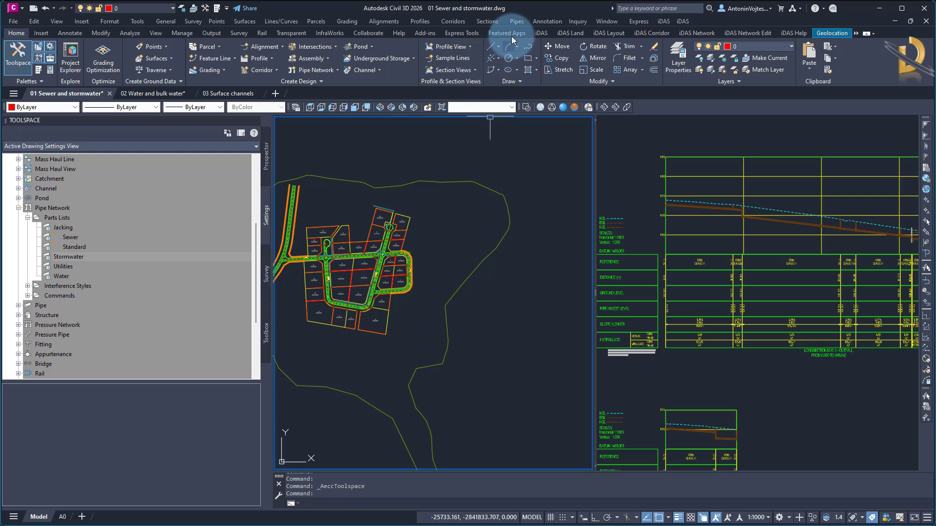
click(517, 21)
click(530, 34)
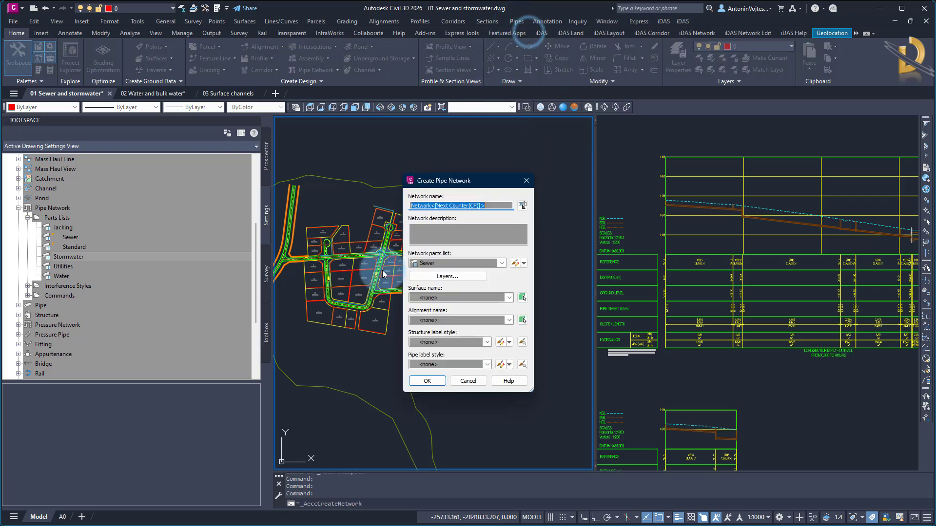
click(439, 264)
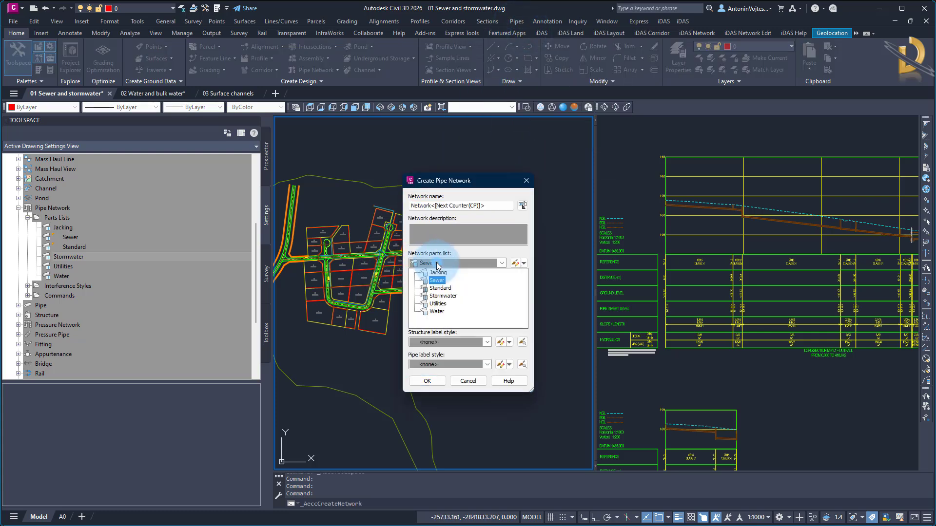
click(438, 296)
click(437, 296)
click(436, 306)
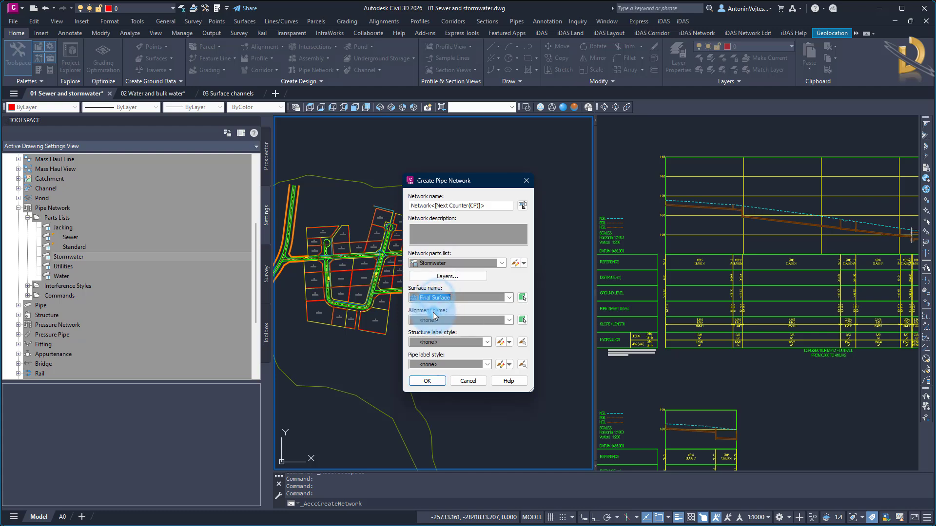
click(425, 384)
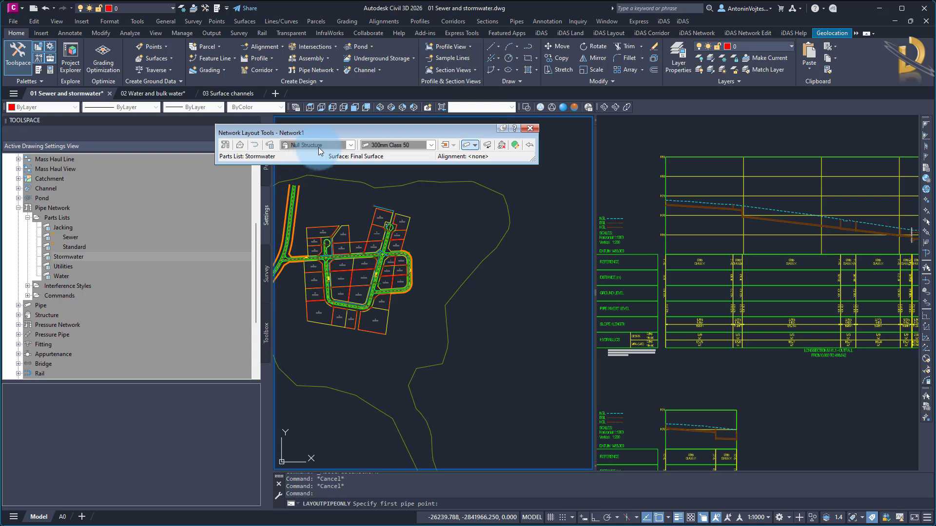
Step: Place a Storage Tank Circular Horizontal Manhole, size L 3 000 D 1 000 WALL 60, as a structure only, in the open area below the erven
click(318, 145)
scroll(365, 195, down, 8)
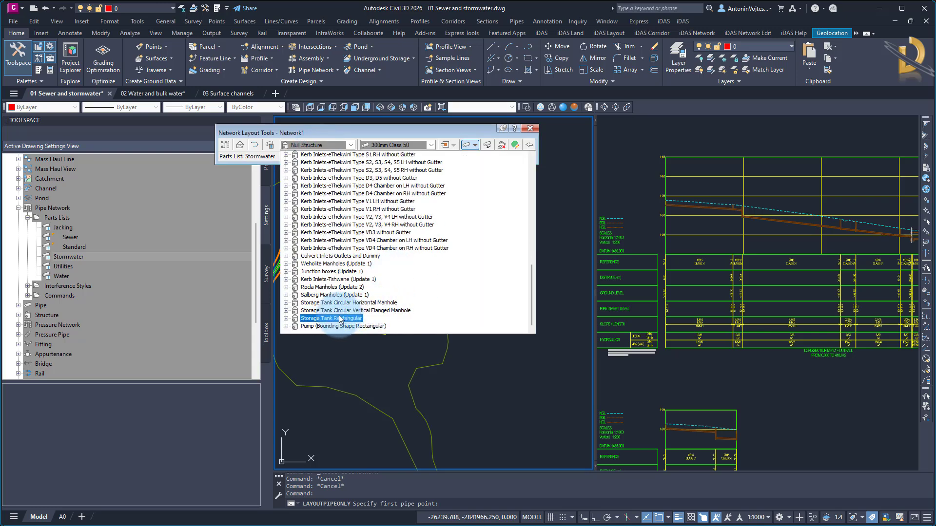
click(287, 303)
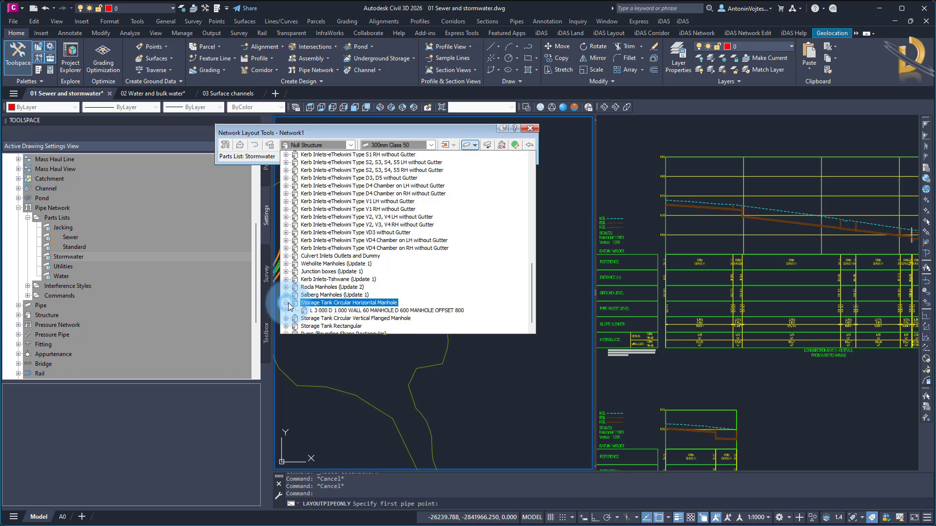
click(334, 313)
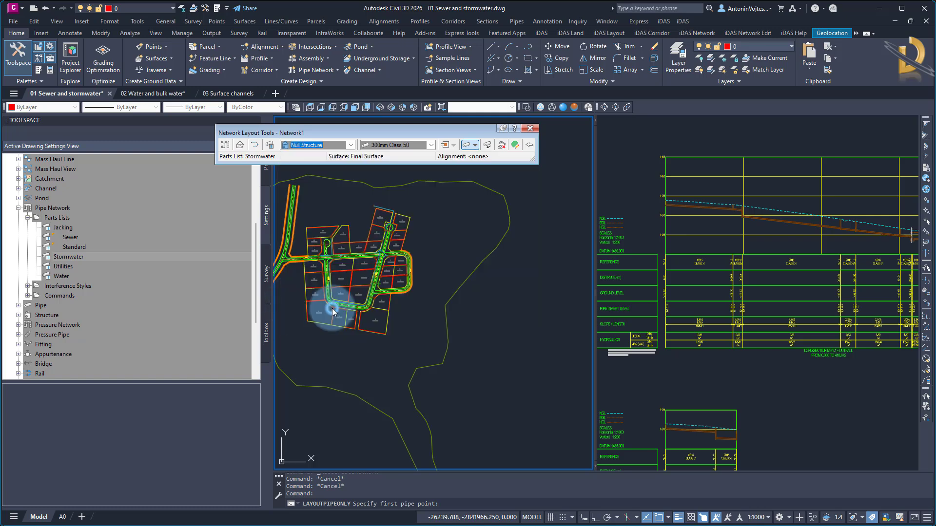
click(476, 148)
click(485, 176)
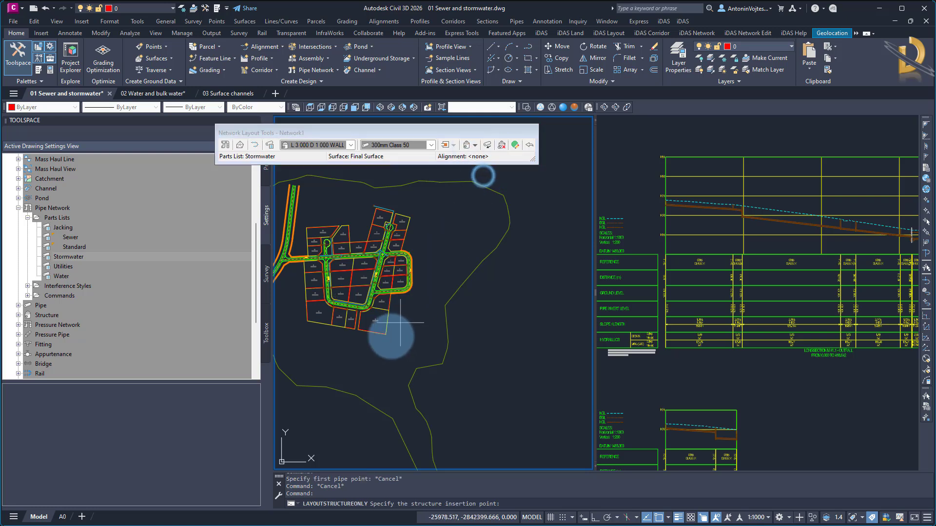
scroll(349, 357, up, 2)
scroll(342, 351, up, 5)
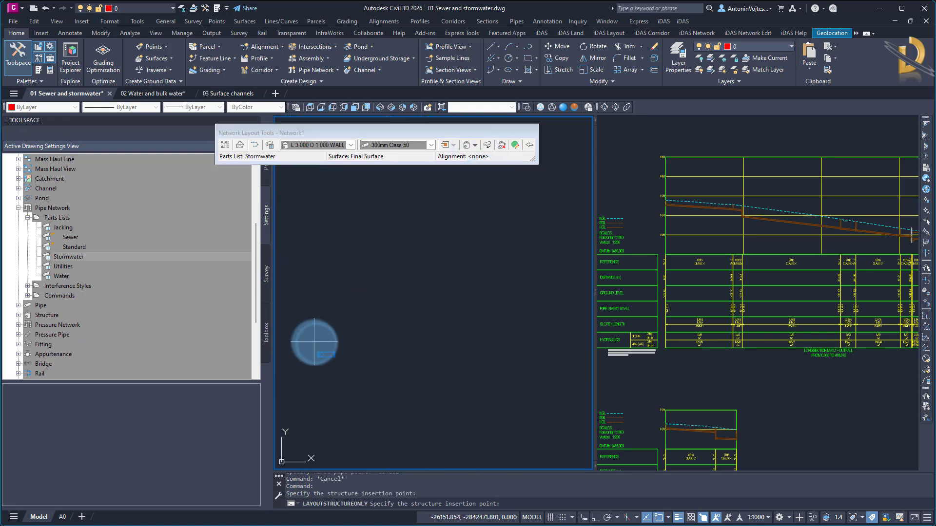
scroll(380, 263, down, 4)
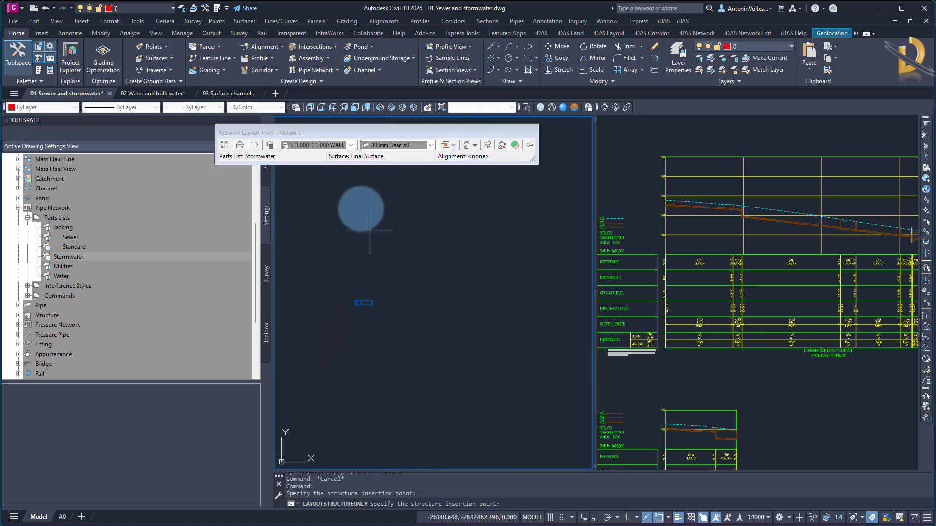
Step: Place a Storage Tank Circular Vertical Flanged Manhole, size DN 50 000 WALL 120, beside the horizontal tank
click(351, 146)
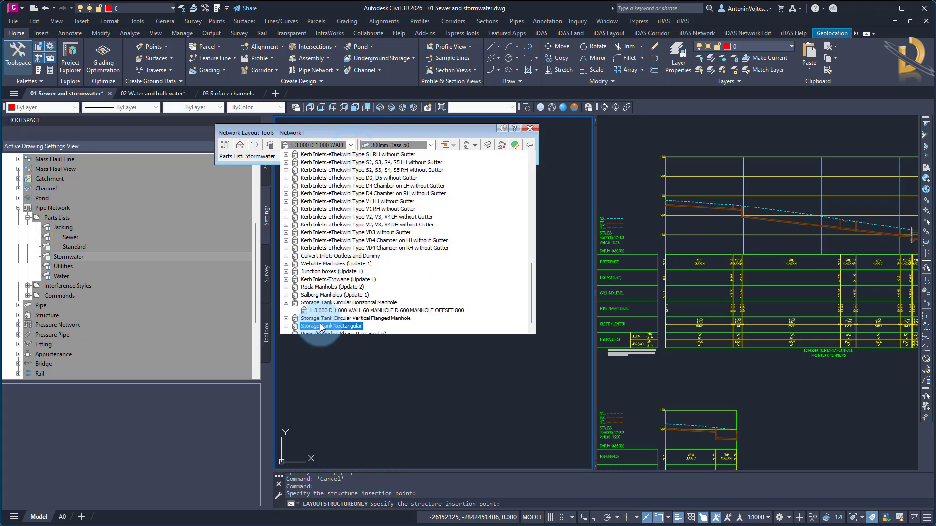
click(364, 318)
scroll(365, 318, down, 1)
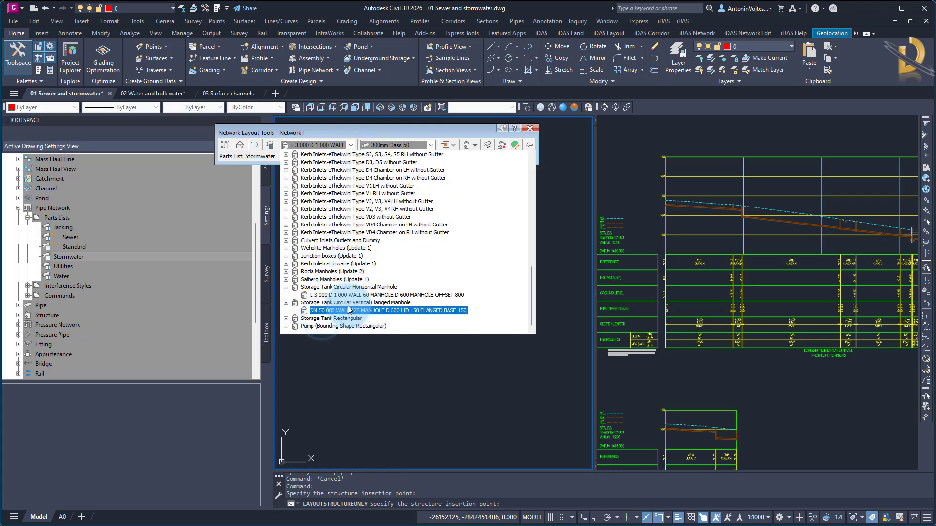
click(324, 311)
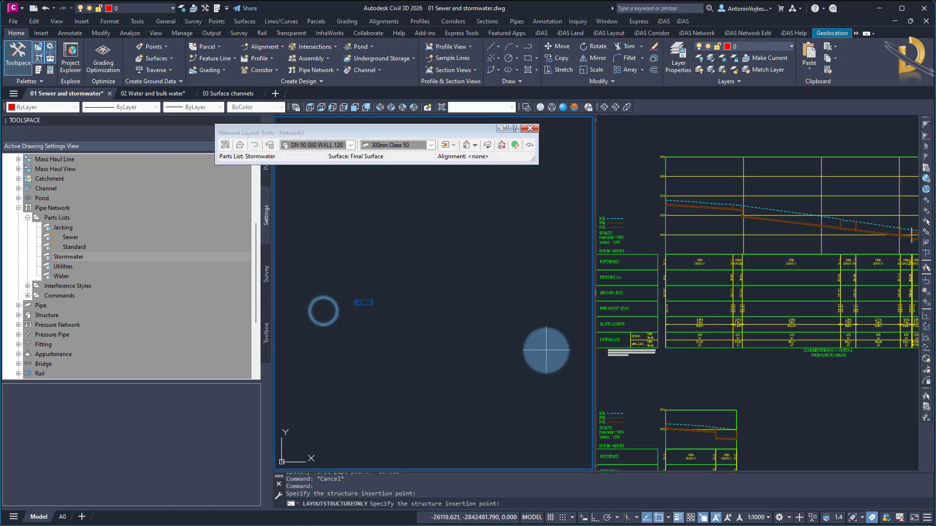
scroll(538, 335, down, 2)
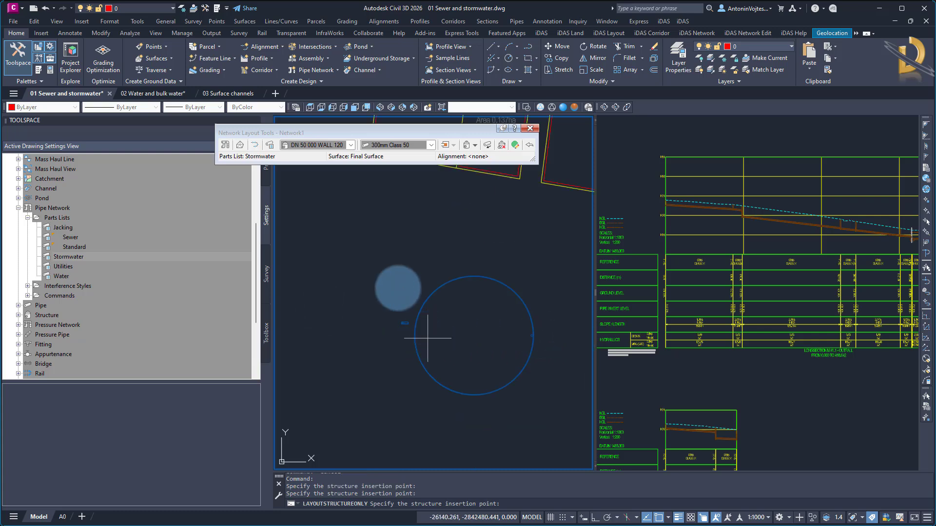
Step: Place a Storage Tank Rectangular, size L 5 000 W 3 000 WALL 120 FLOOR 150, near the two circular tanks and end structure placement
click(337, 146)
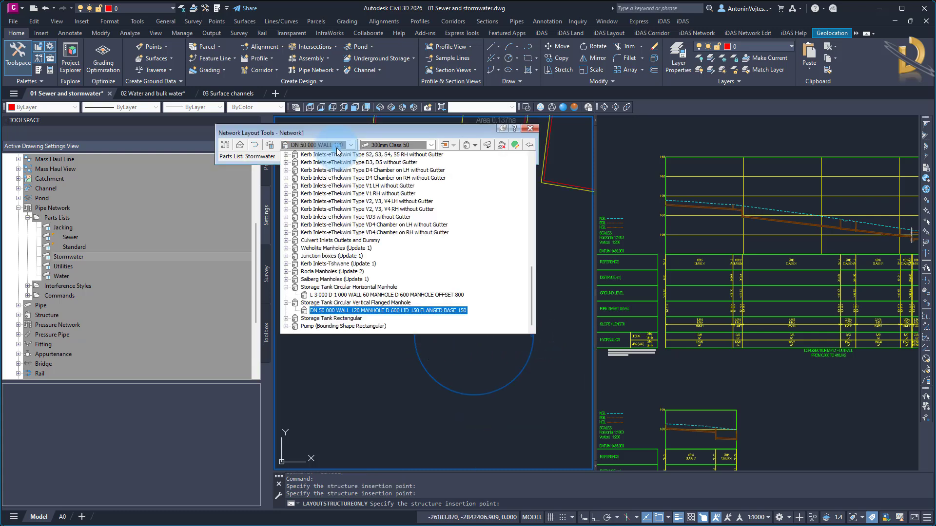
click(333, 318)
click(340, 326)
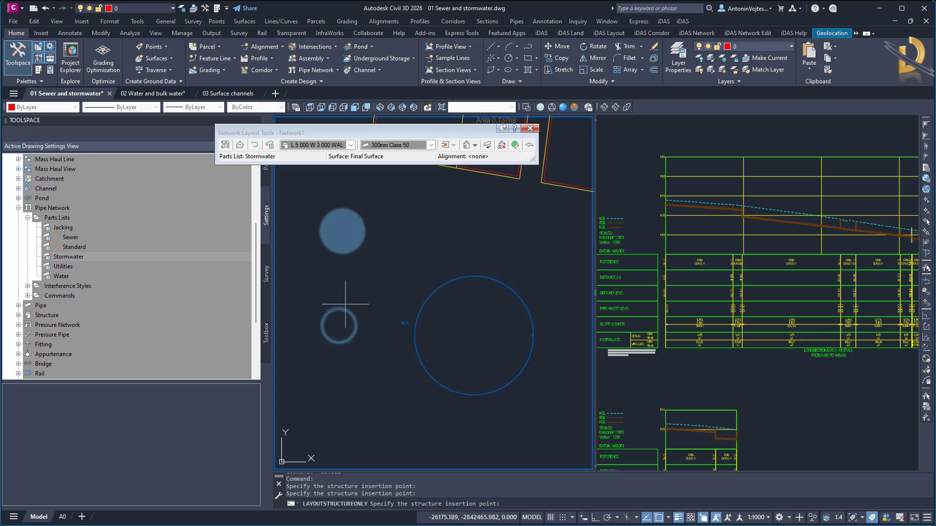
click(351, 145)
click(348, 304)
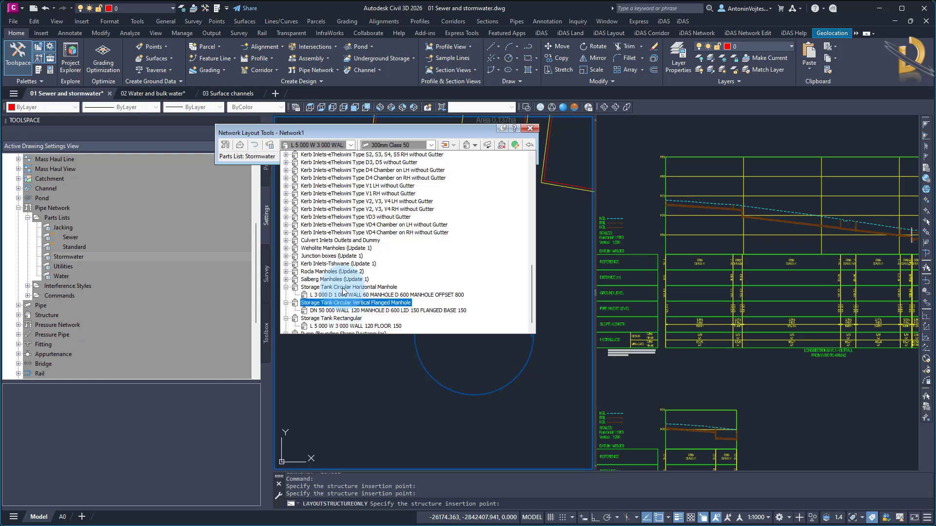
click(338, 368)
click(372, 366)
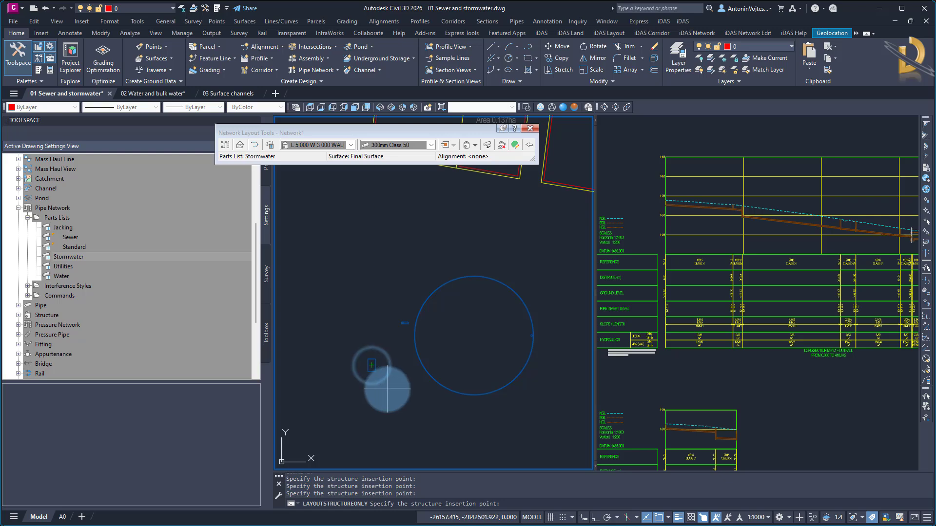
key(Escape)
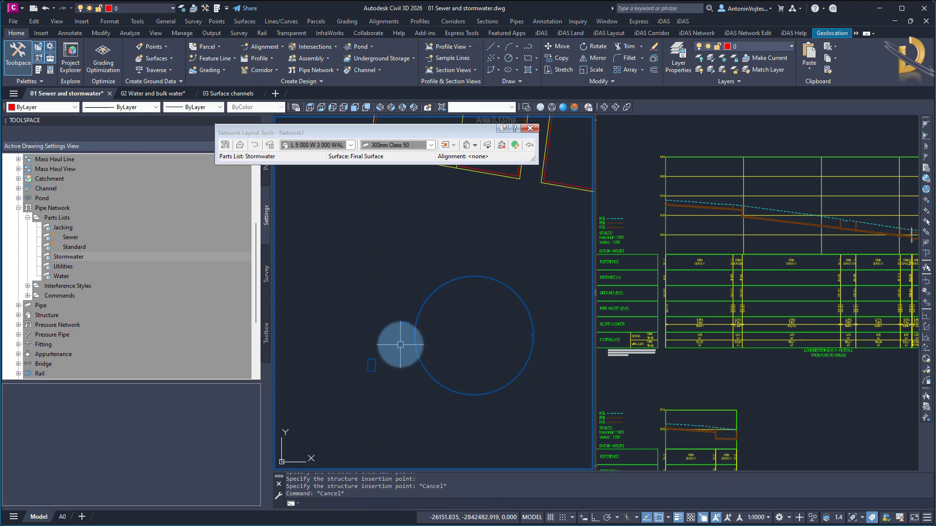
Step: Inspect the horizontal circular storage tank in 3D from several angles in the Object Viewer, and close the viewer
click(380, 312)
right_click(341, 288)
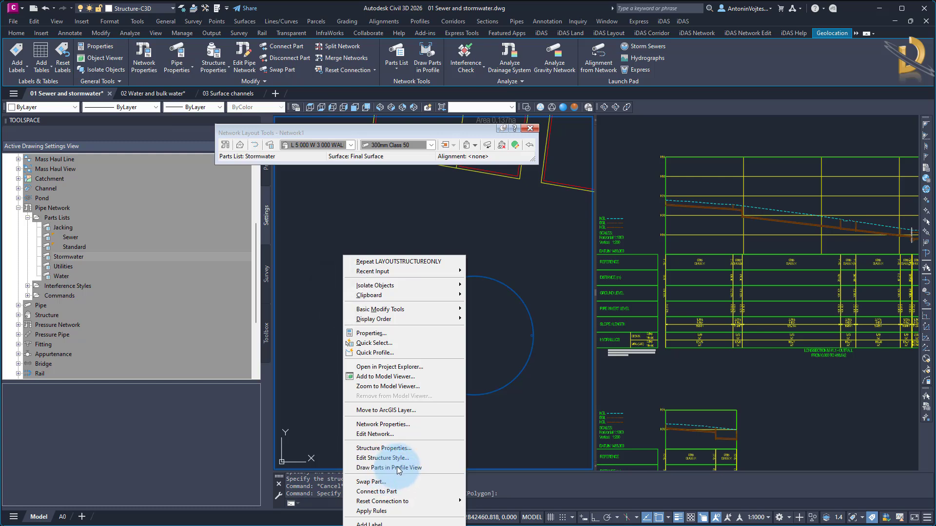
key(Escape)
middle_drag(388, 290, 380, 178)
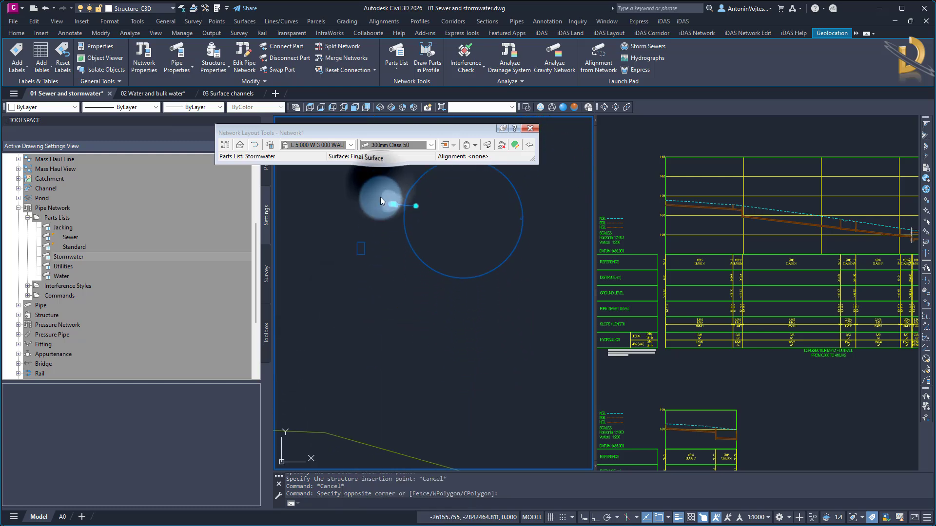
right_click(385, 192)
click(411, 468)
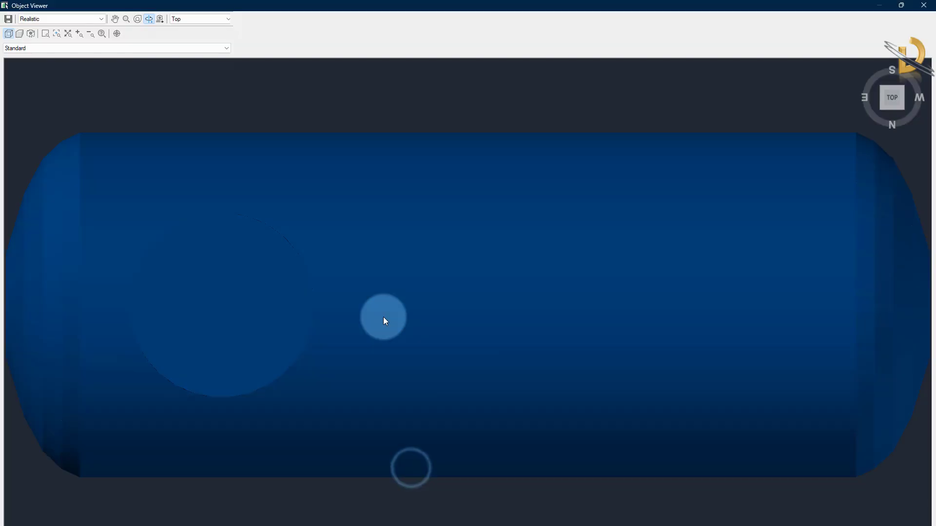
drag(412, 419, 495, 293)
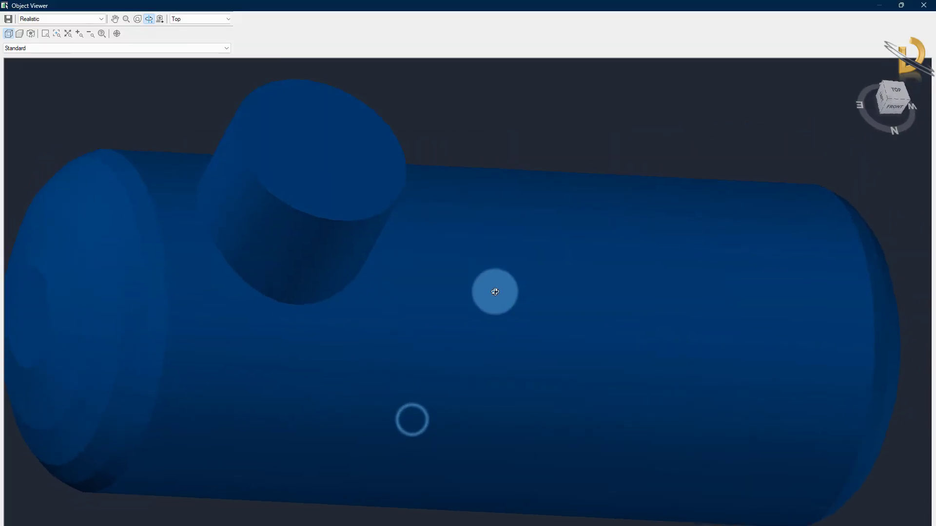
scroll(503, 354, down, 5)
drag(488, 378, 394, 252)
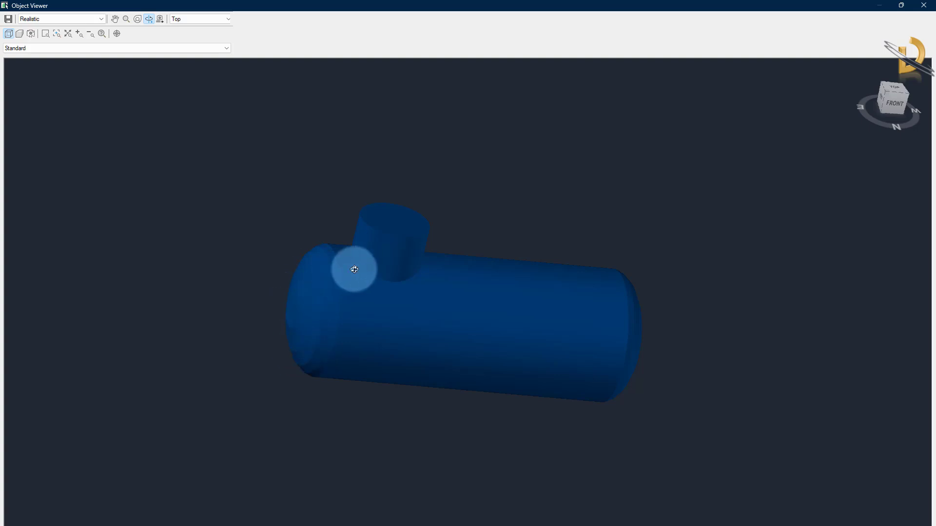
key(alt+F4)
Step: Inspect the large vertical circular flanged tank in 3D in the Object Viewer, and close the viewer
right_click(430, 266)
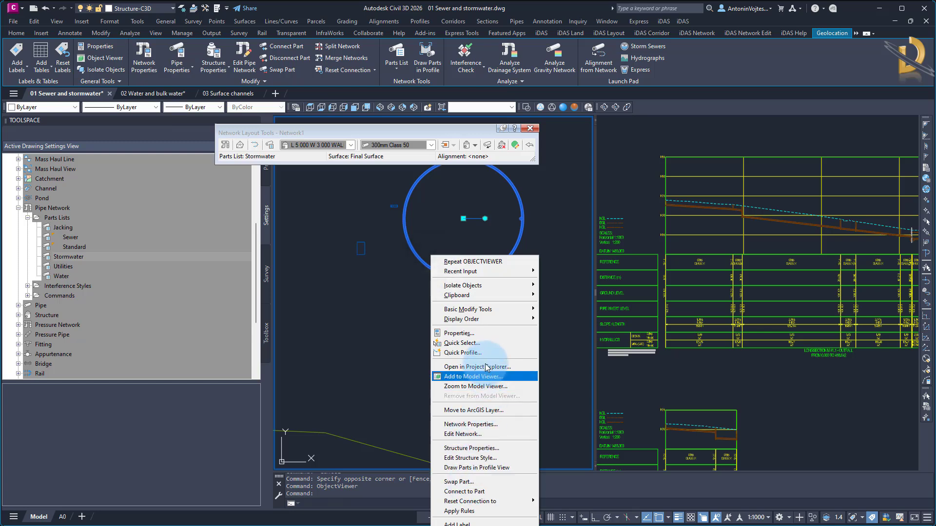
right_click(469, 210)
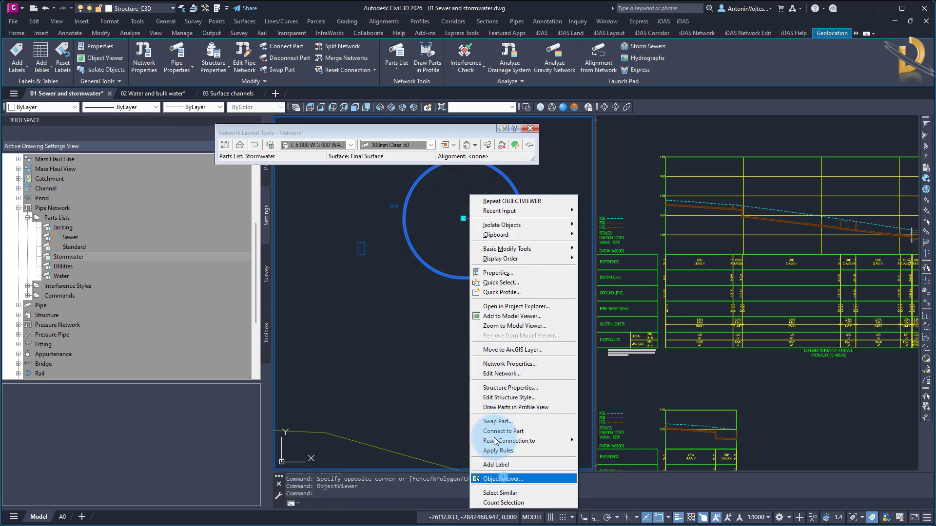
click(502, 479)
drag(409, 382, 629, 311)
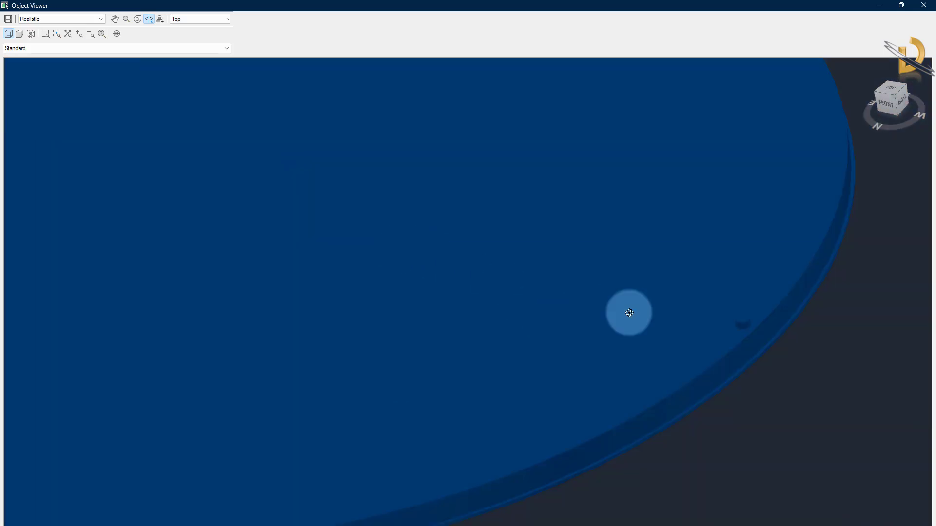
scroll(739, 317, down, 2)
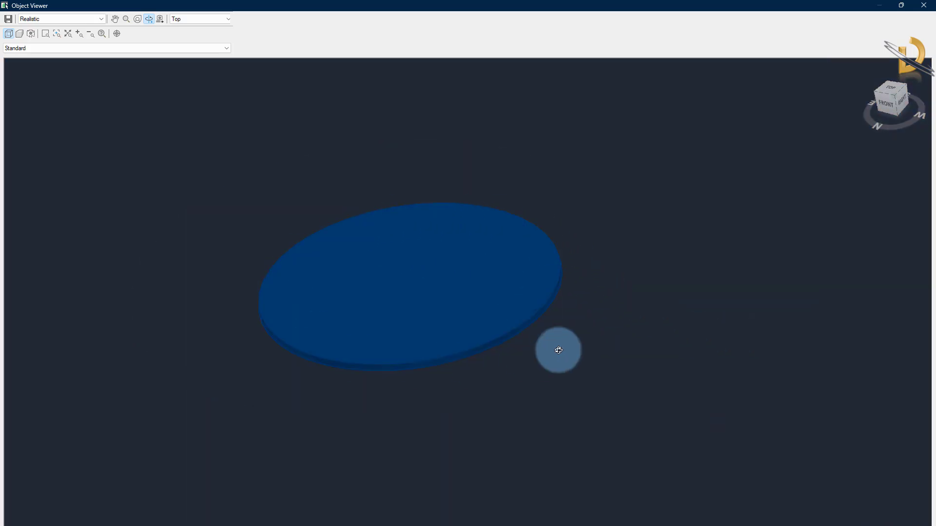
key(Escape)
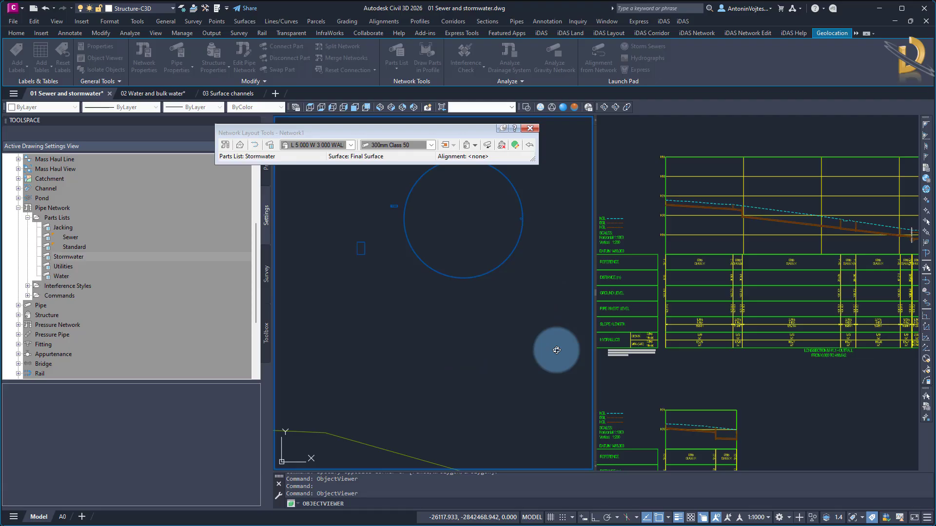
Step: Inspect the rectangular storage tank in 3D in the Object Viewer, and close the viewer
click(379, 301)
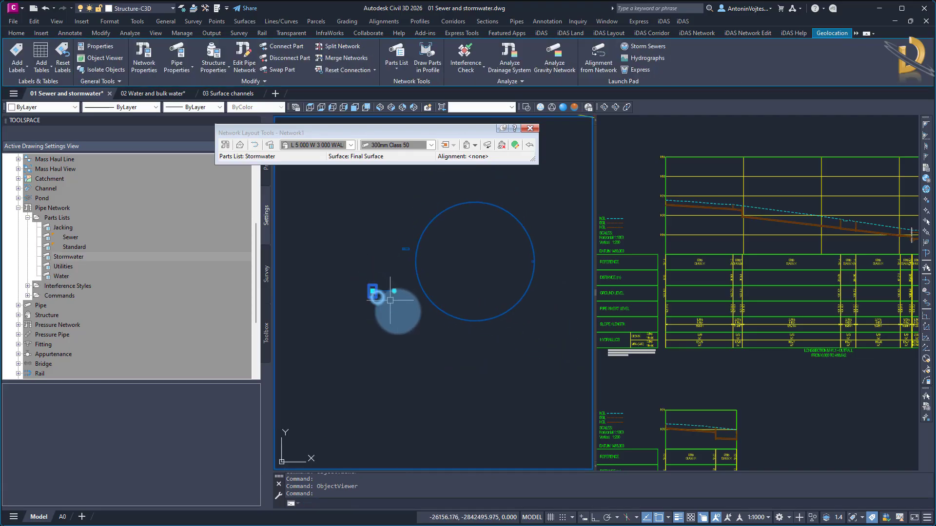
right_click(401, 323)
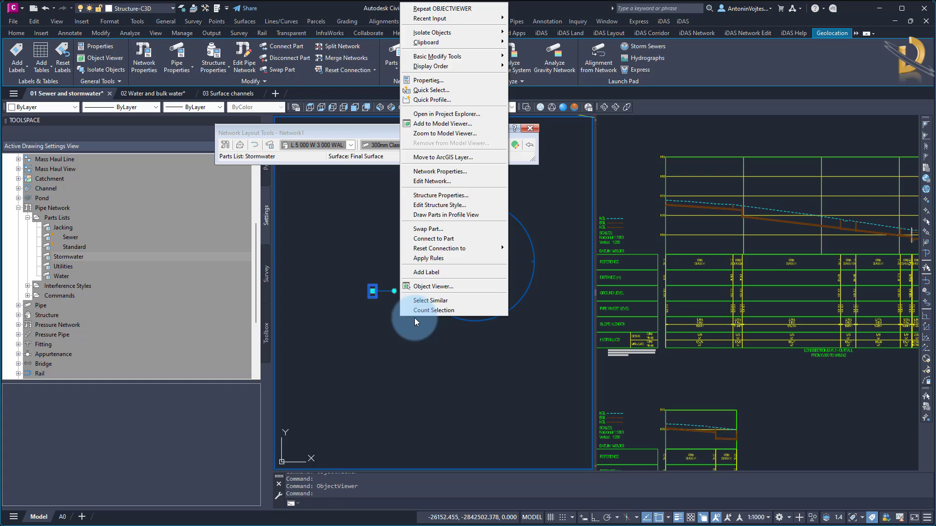
click(433, 287)
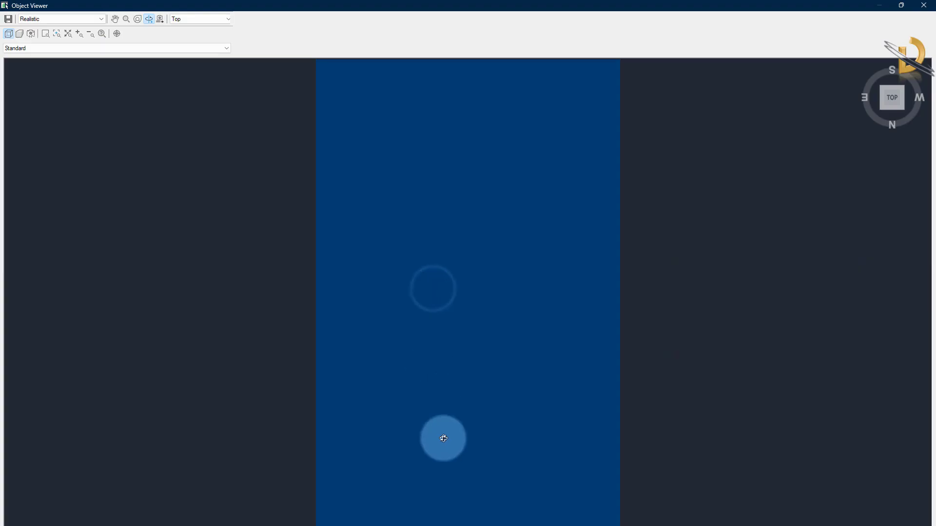
drag(441, 437, 468, 345)
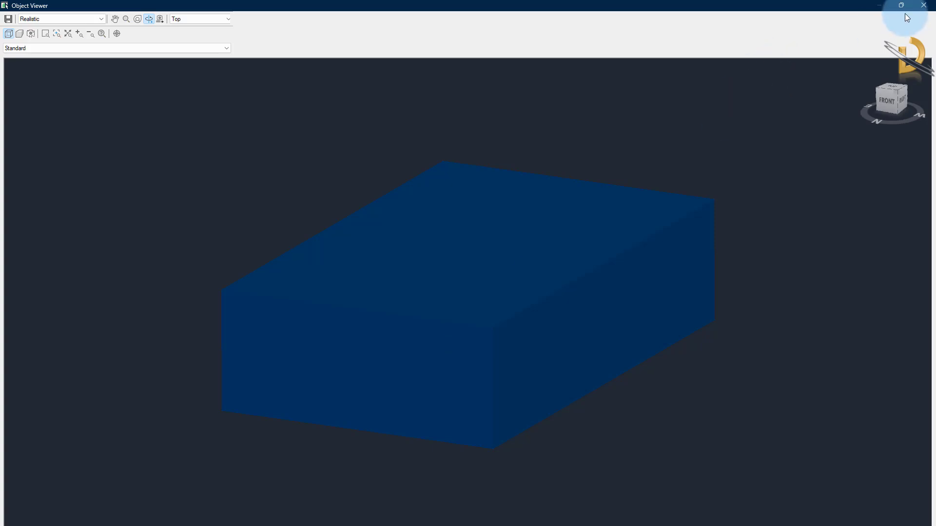
click(925, 8)
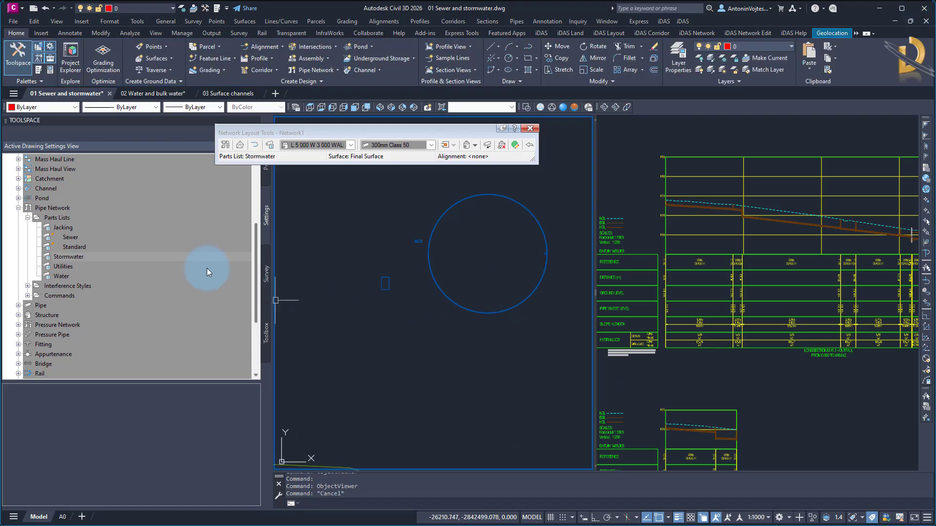
Step: Open the Stormwater parts list's structures and bring up the Part Size Creator for Storage Tank Circular Horizontal Manhole
click(157, 258)
right_click(157, 259)
click(190, 261)
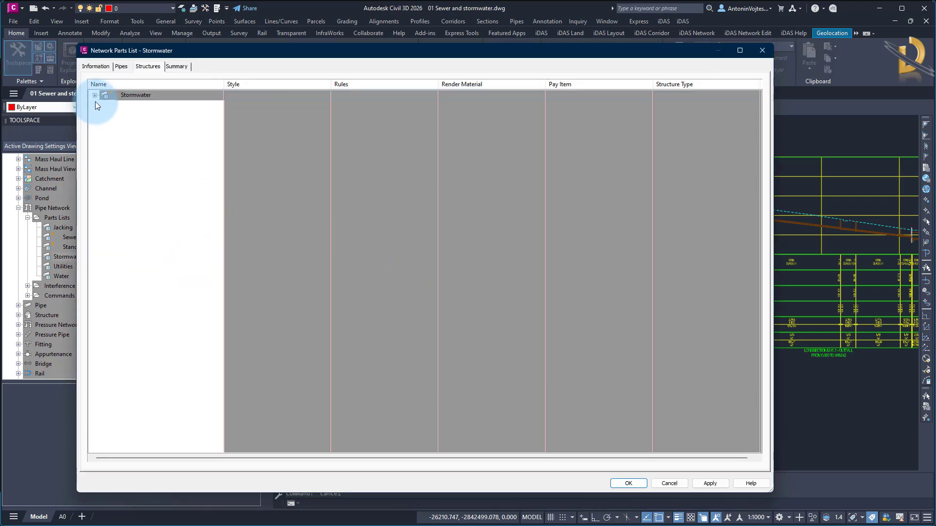
click(95, 95)
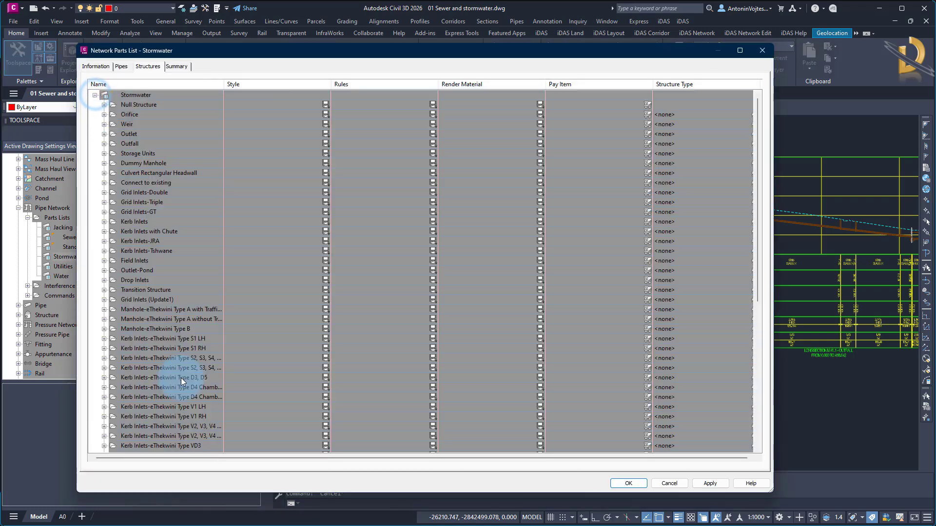
scroll(192, 393, down, 9)
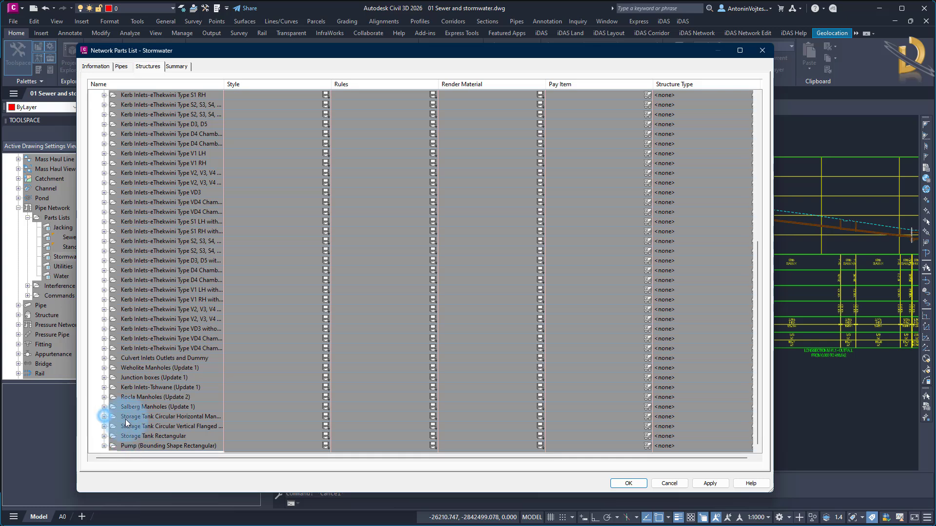
double_click(180, 416)
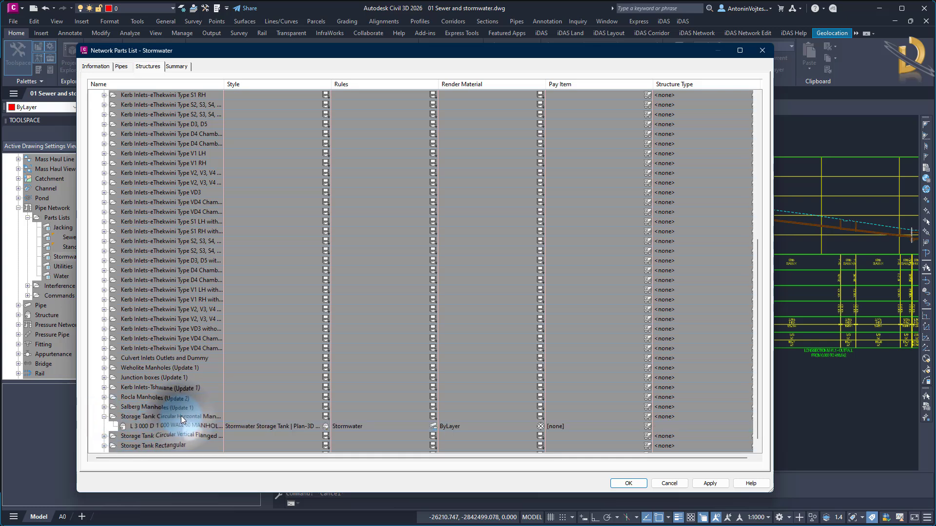
right_click(180, 416)
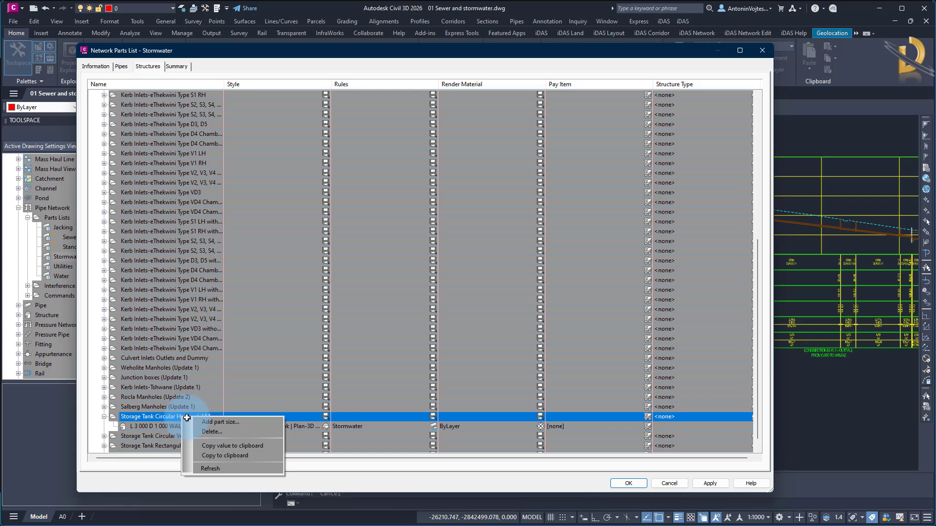
click(216, 426)
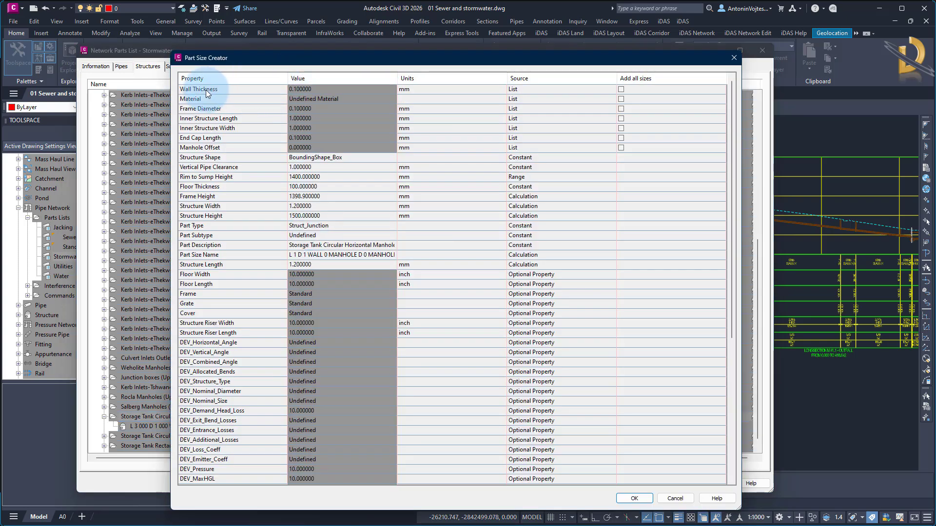
Step: Review the tank's wall thickness, frame diameter, inner structure length and width, end cap length and manhole offset properties
click(204, 91)
click(215, 110)
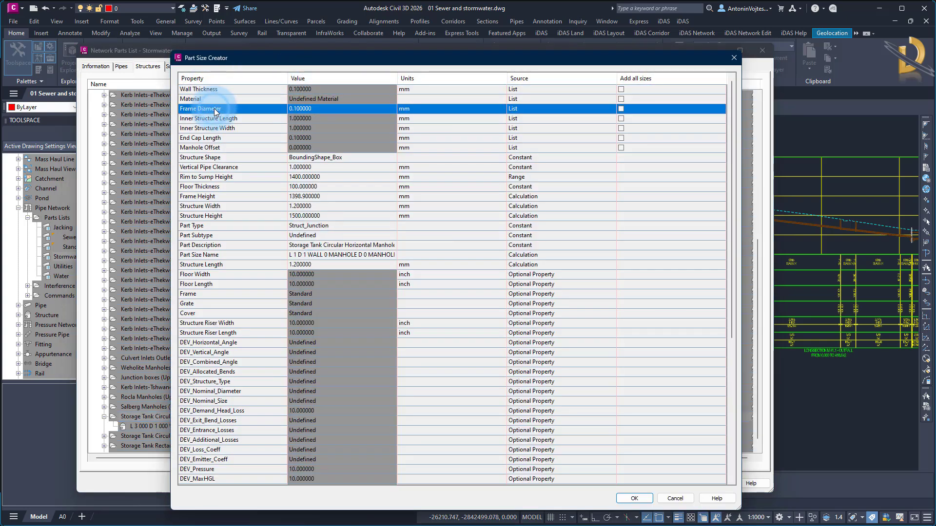
click(309, 109)
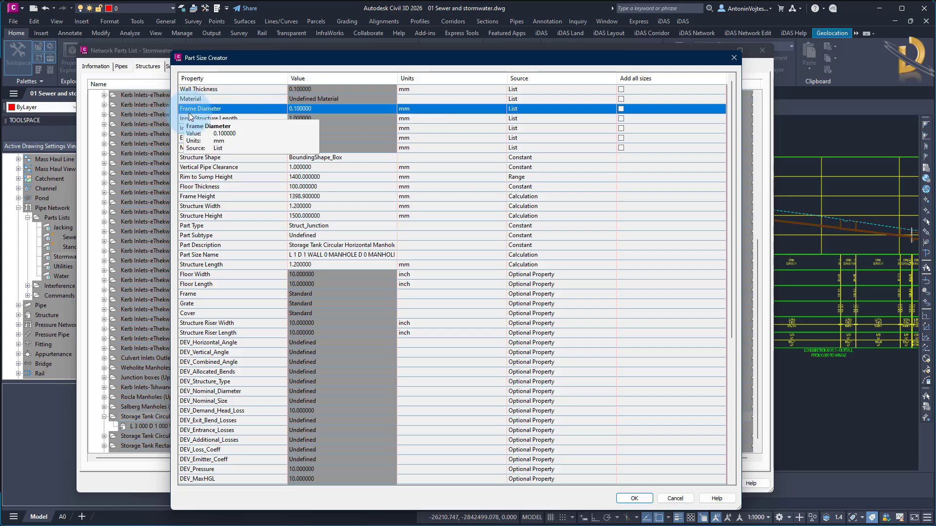
click(241, 119)
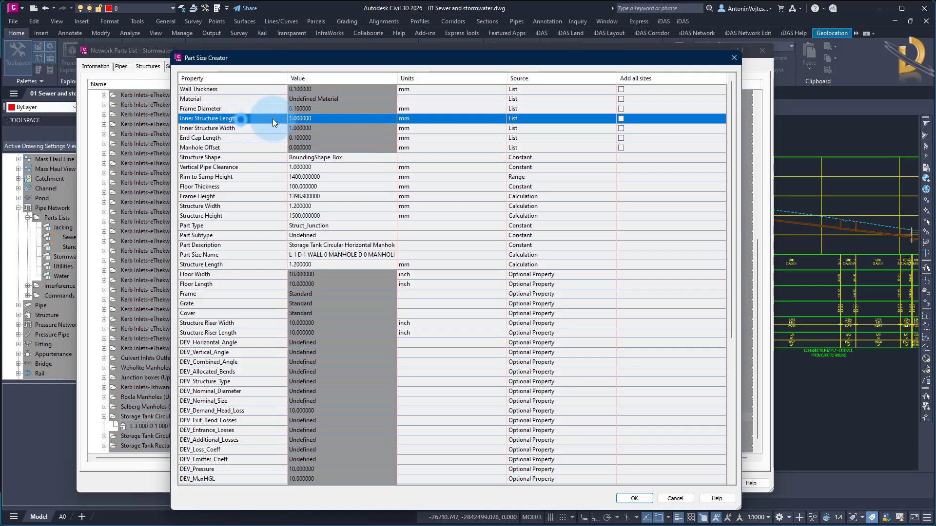
click(247, 128)
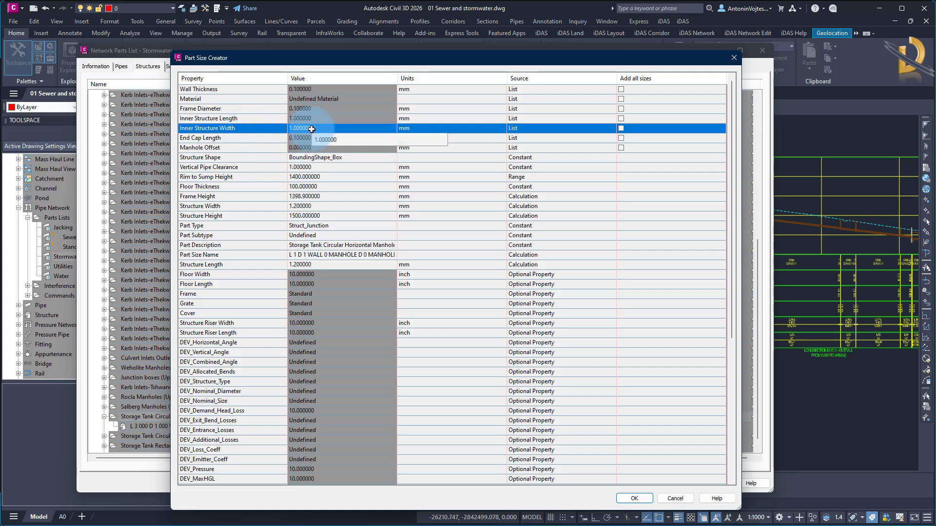
click(229, 132)
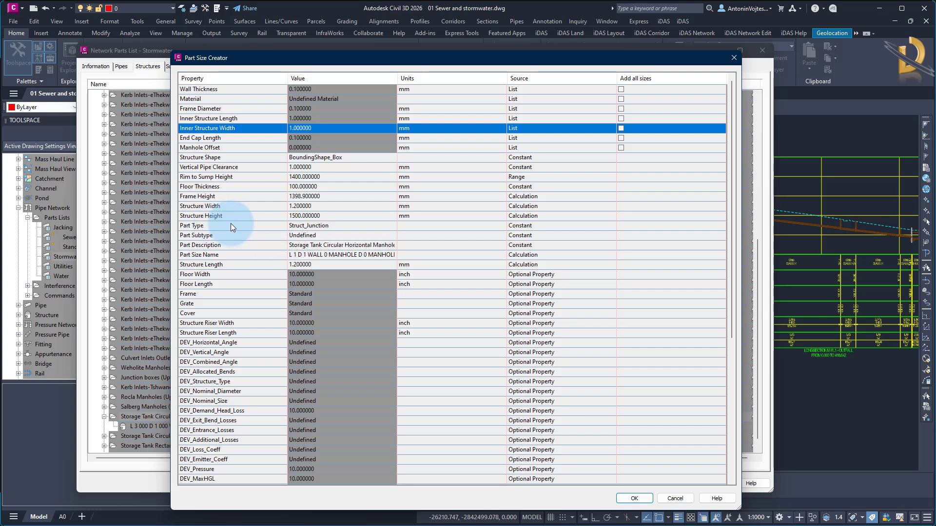
click(230, 138)
click(229, 148)
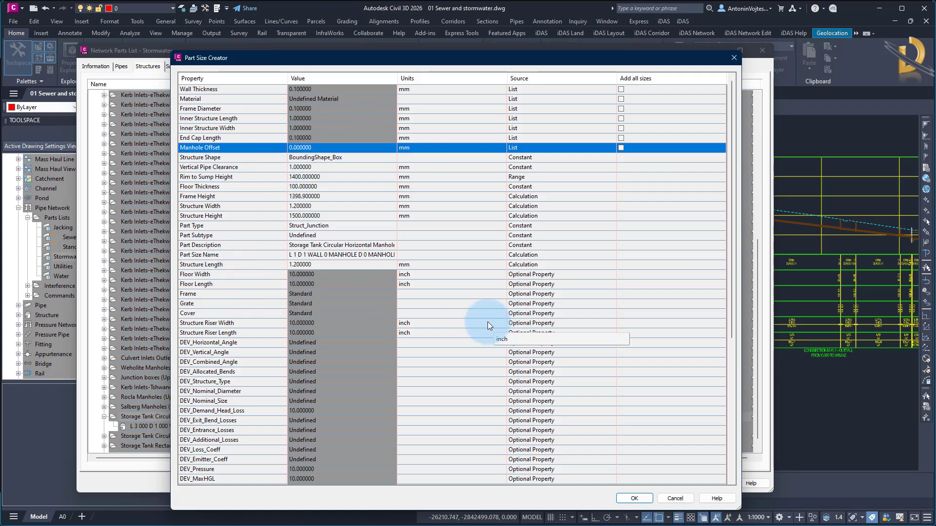
Step: Browse the available Inner Structure Length sizes, and leave the Part Size Creator and Stormwater parts list without saving changes
click(305, 122)
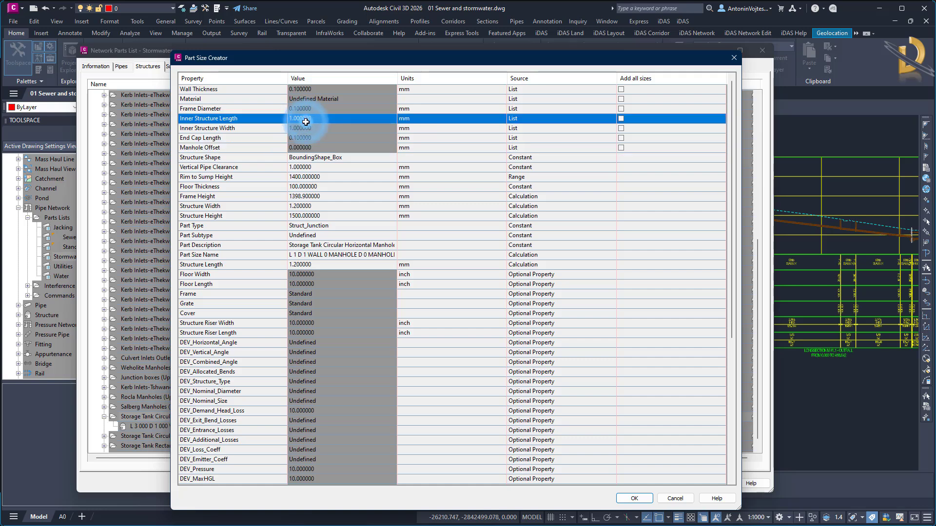
click(305, 122)
drag(393, 138, 395, 321)
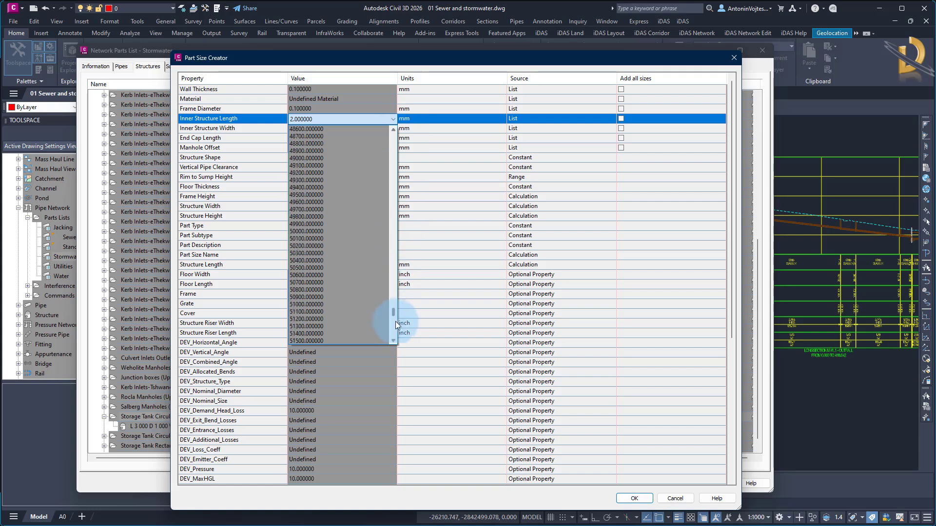
click(217, 306)
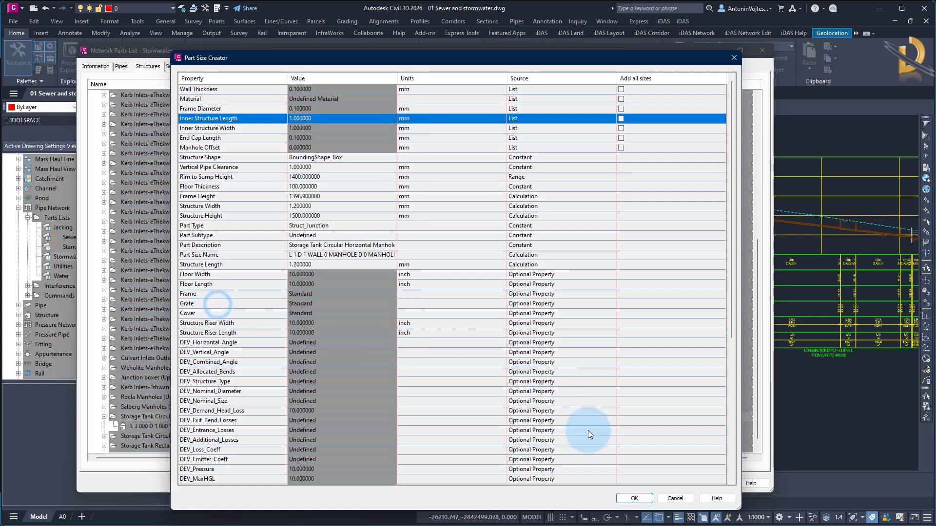
click(681, 499)
click(656, 481)
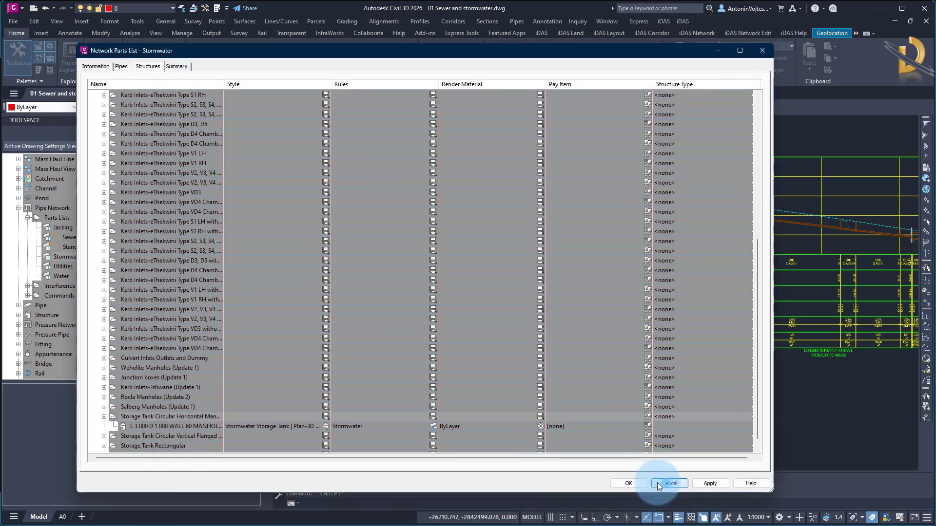
Step: Close the Network Layout Tools for the storage tank network and bring up the iDAS commands
scroll(397, 306, down, 4)
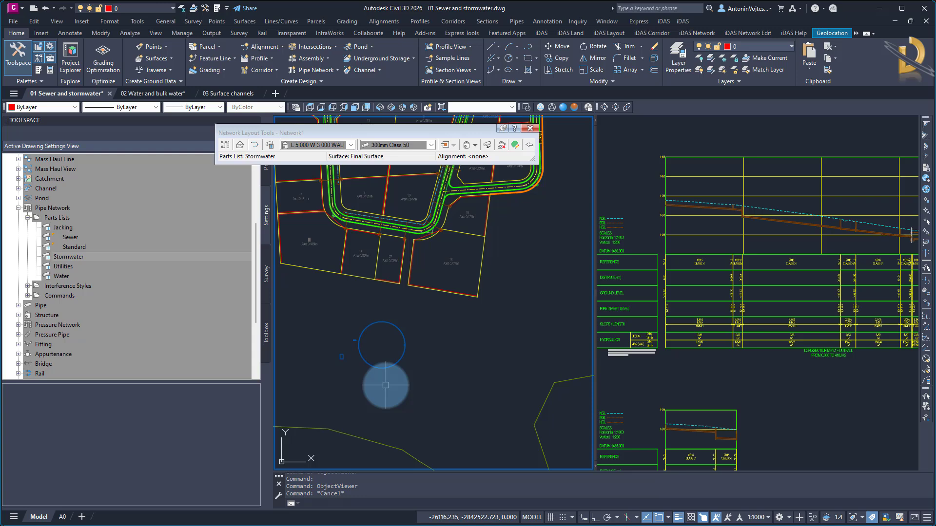
click(533, 127)
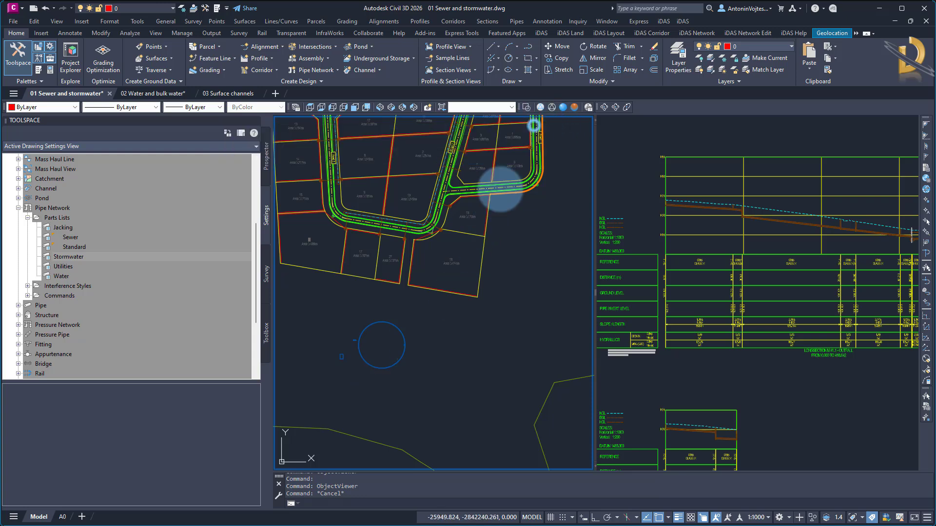
scroll(412, 299, down, 5)
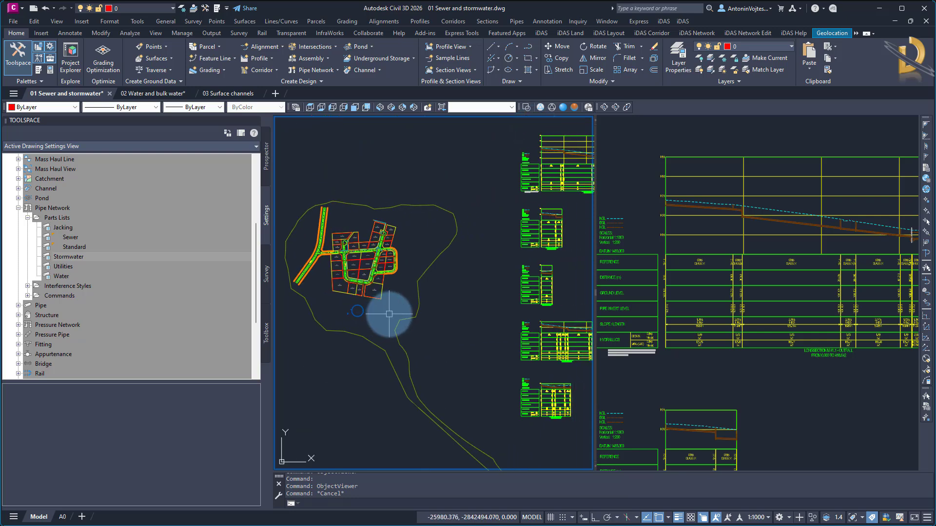
click(543, 33)
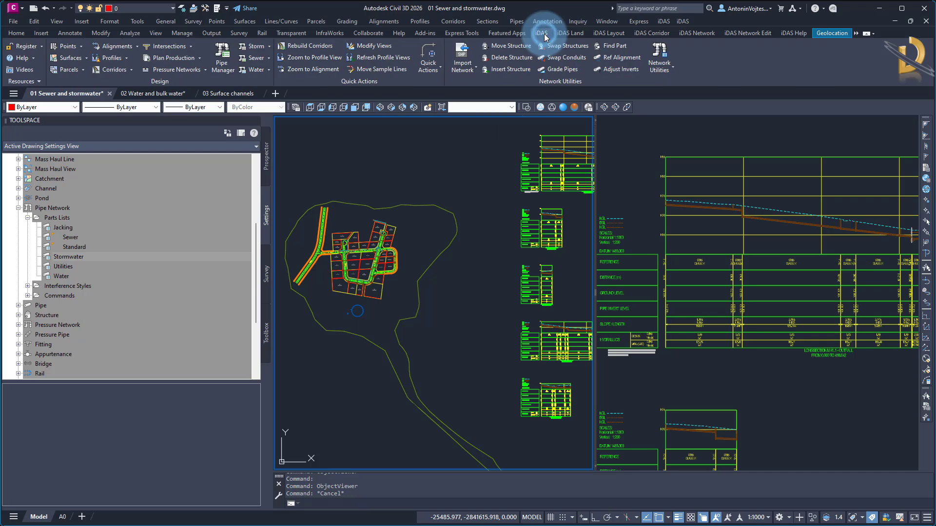
Step: Open the Pipe Manager and run the analysis on the Sewer network
click(223, 56)
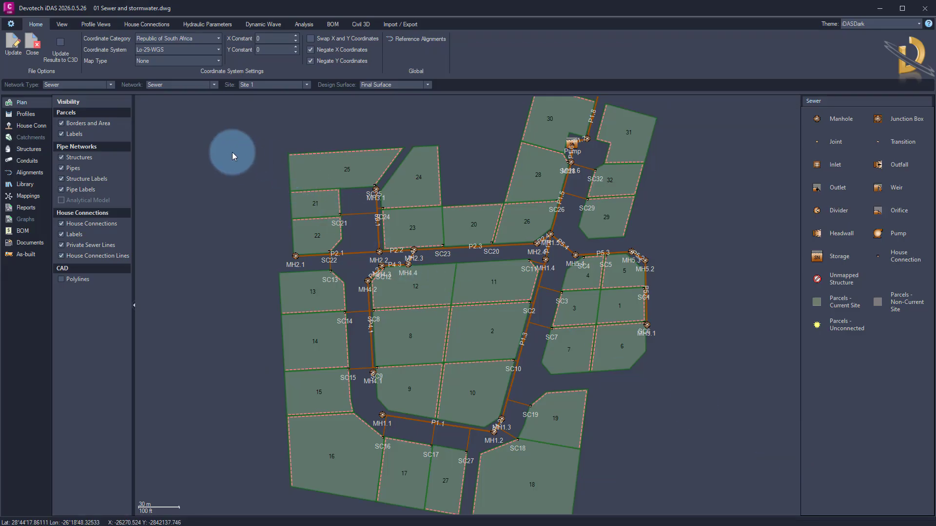
right_click(233, 153)
click(256, 172)
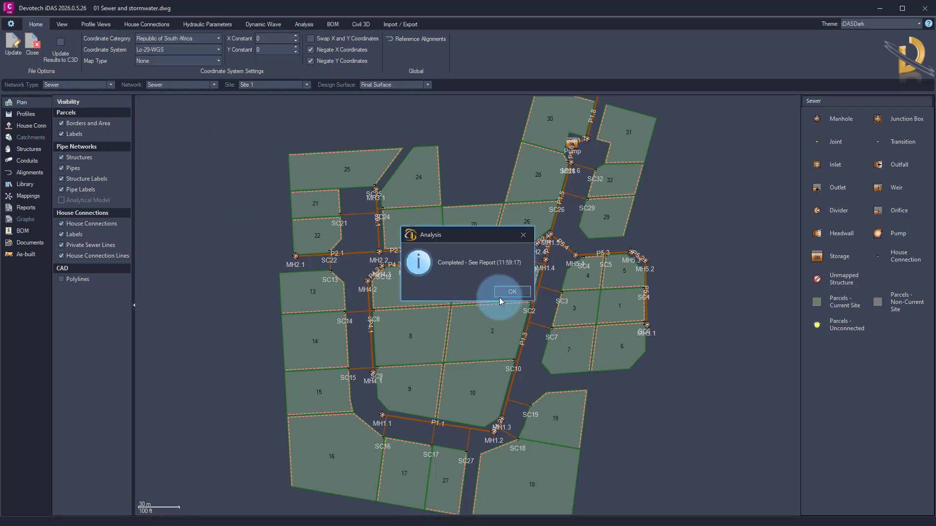
click(513, 293)
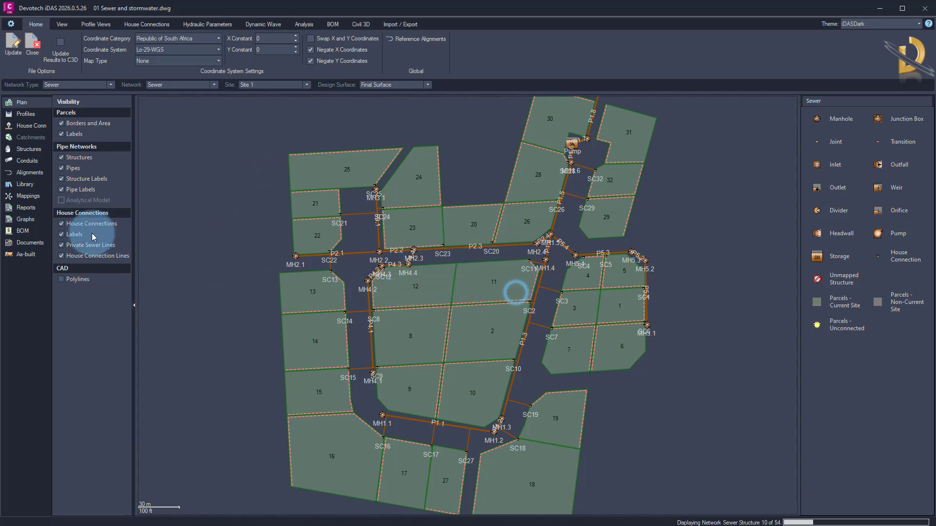
Step: Open the Sewer network's Analysis Report and highlight the EPA Storm Water Management Model build number
click(29, 209)
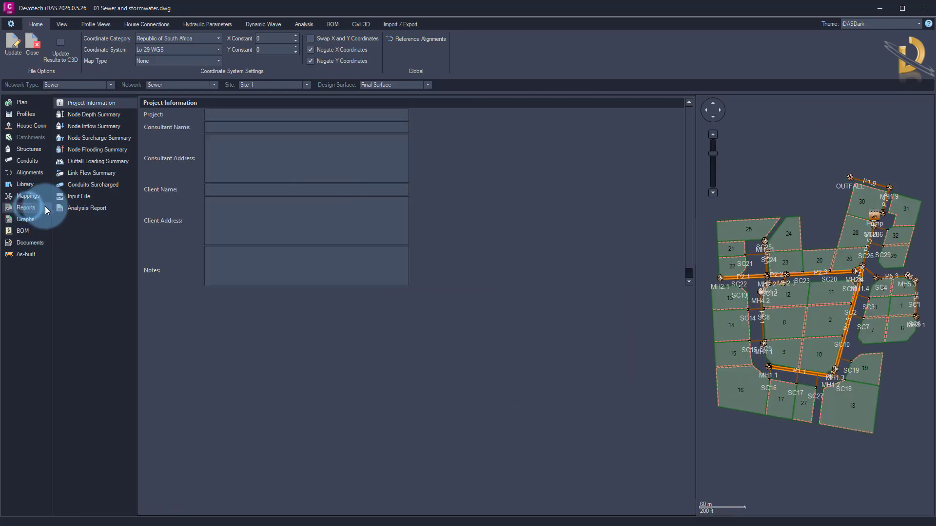
click(87, 209)
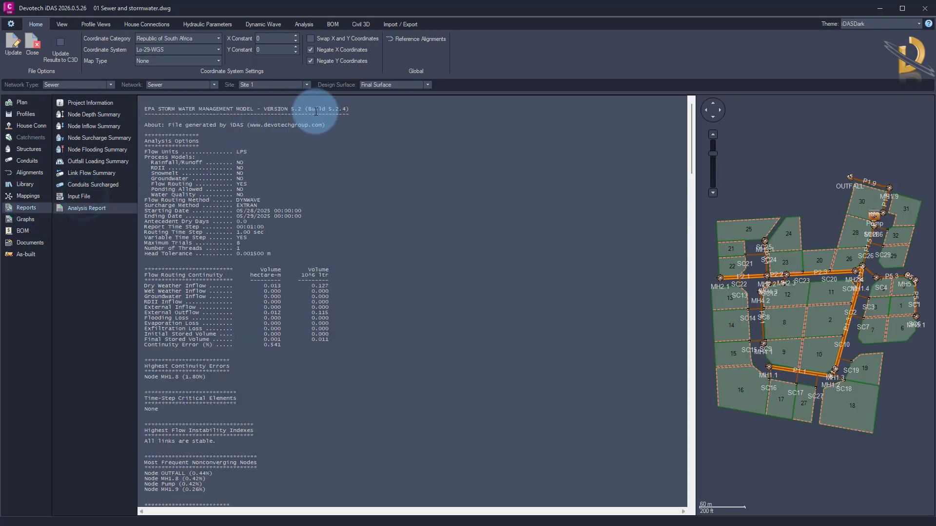
double_click(334, 109)
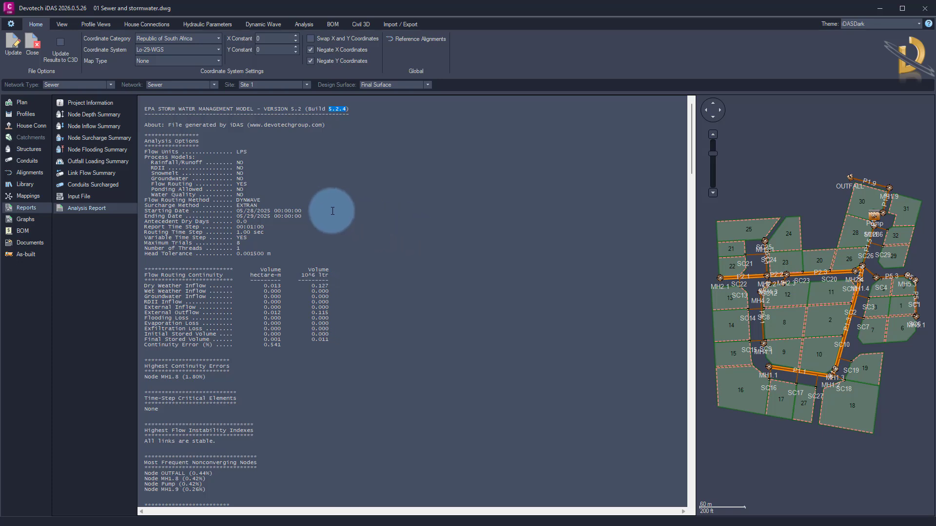
Step: Review the Dynamic Wave settings and the available surcharge methods, keeping Extran selected
click(262, 24)
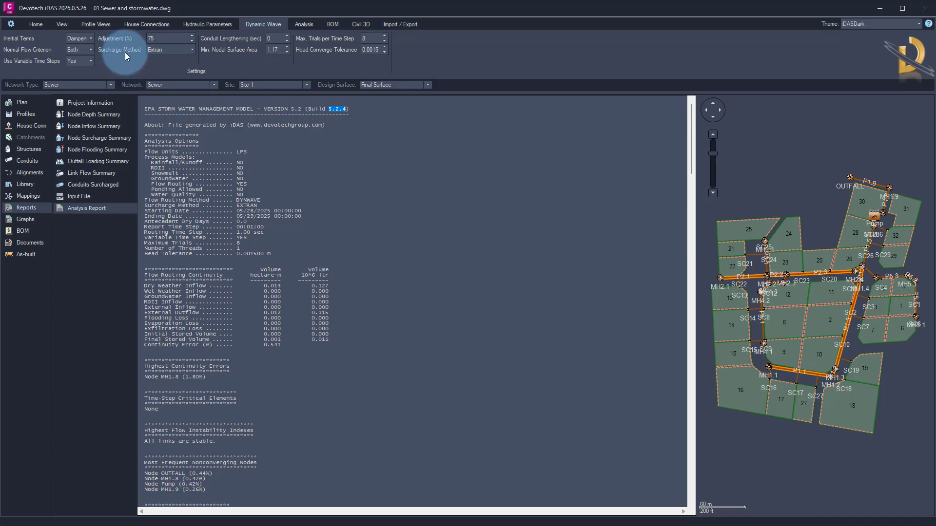
click(193, 51)
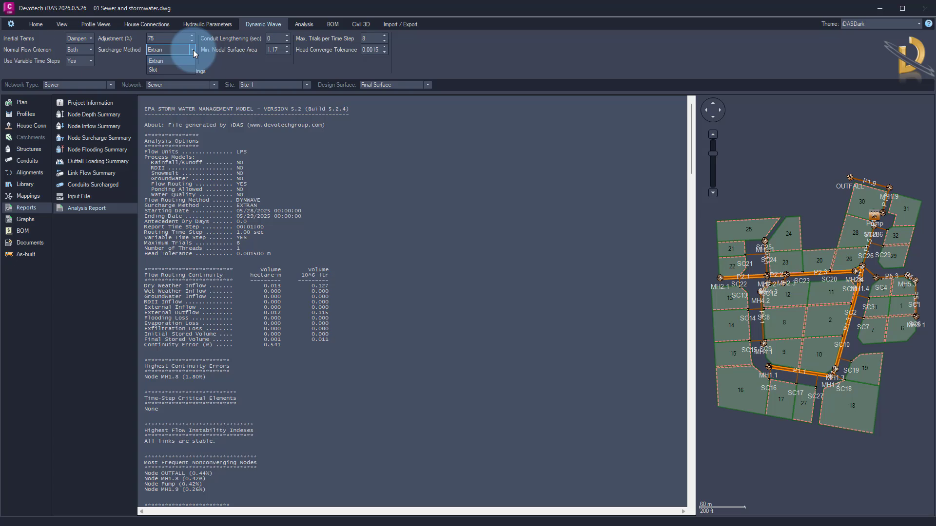
click(156, 61)
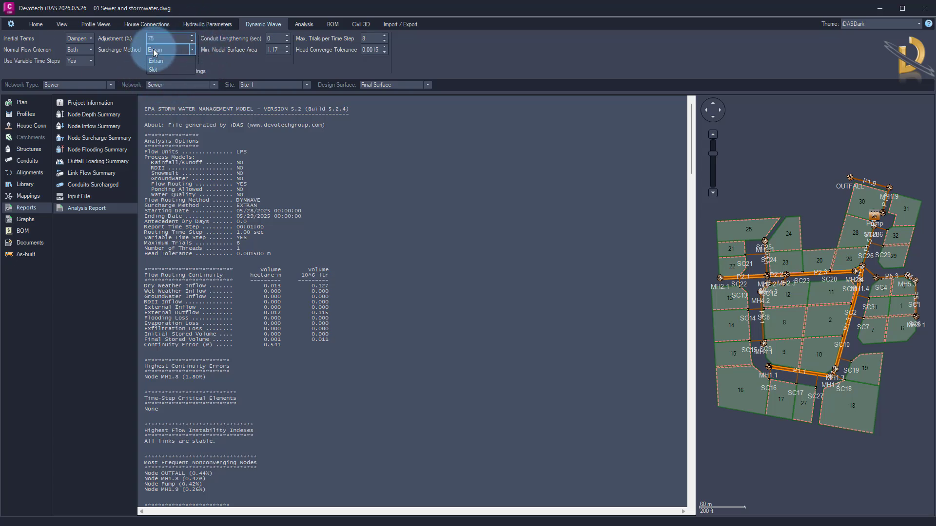
click(389, 215)
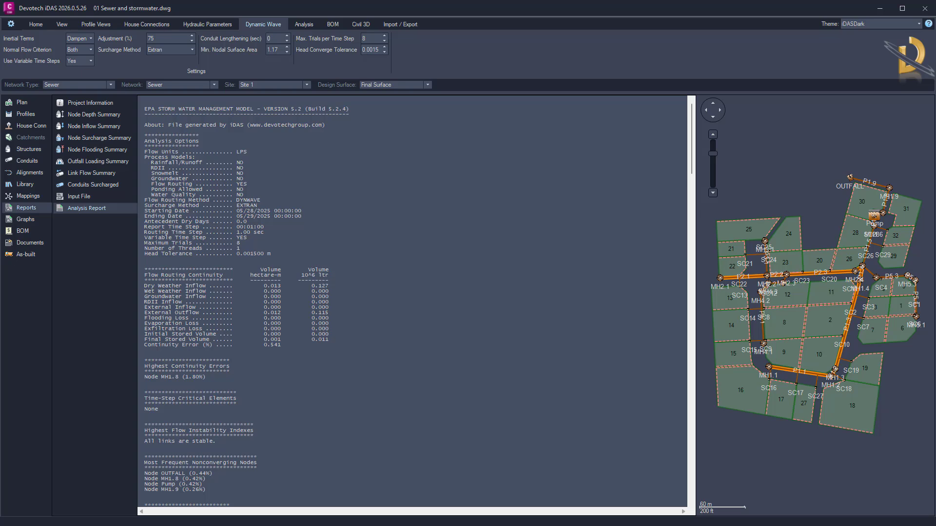
Step: Switch to PDF-XChange Editor, compare the before and after profiles under Improved HGL calculation, and put the document away
mouse_move(0, 85)
mouse_down()
mouse_move(381, 69)
mouse_move(445, 35)
mouse_up()
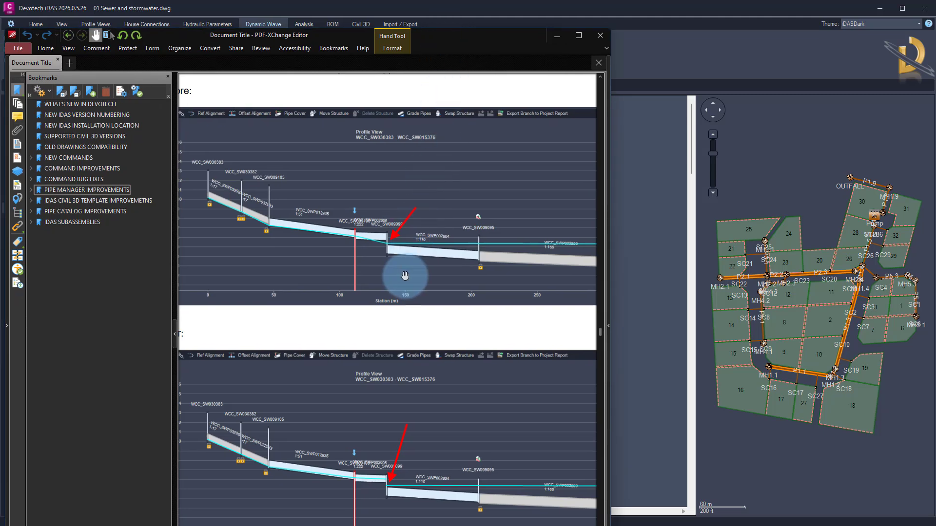
scroll(409, 225, up, 3)
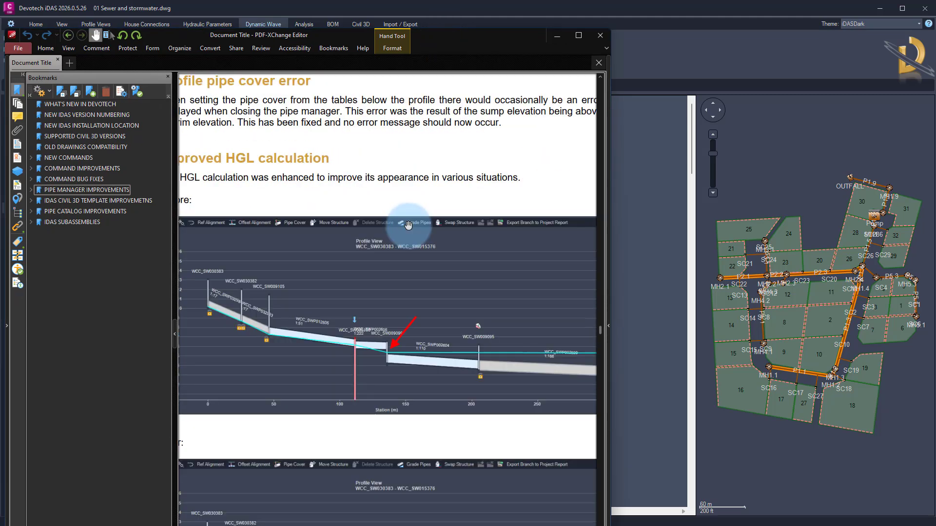
scroll(408, 225, up, 6)
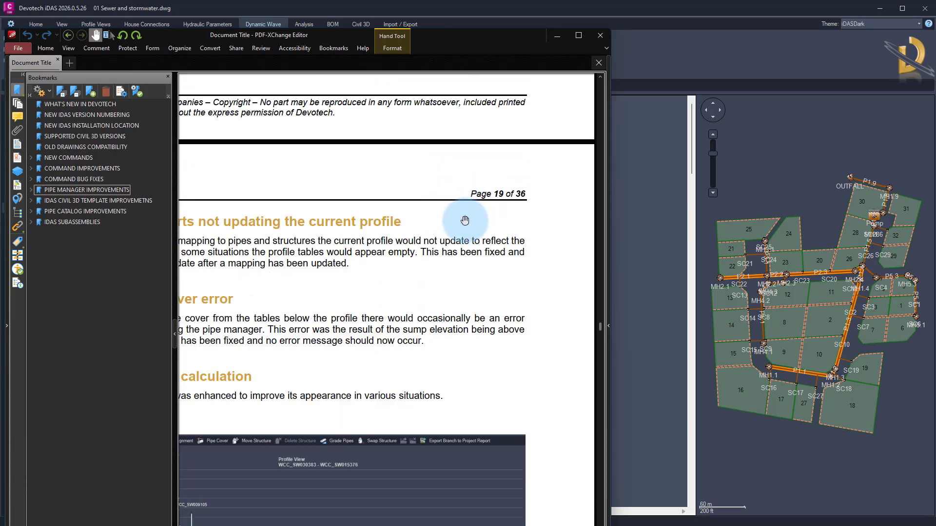
scroll(464, 217, down, 6)
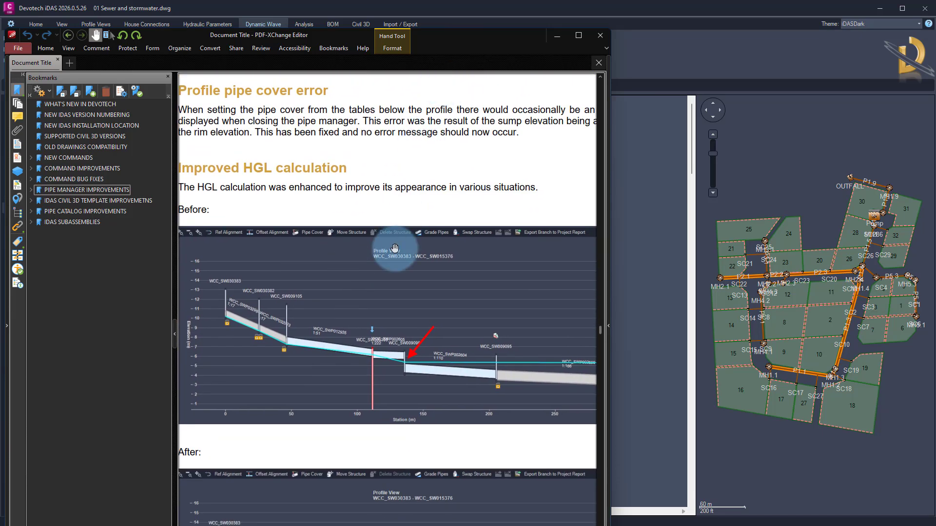
scroll(399, 219, down, 3)
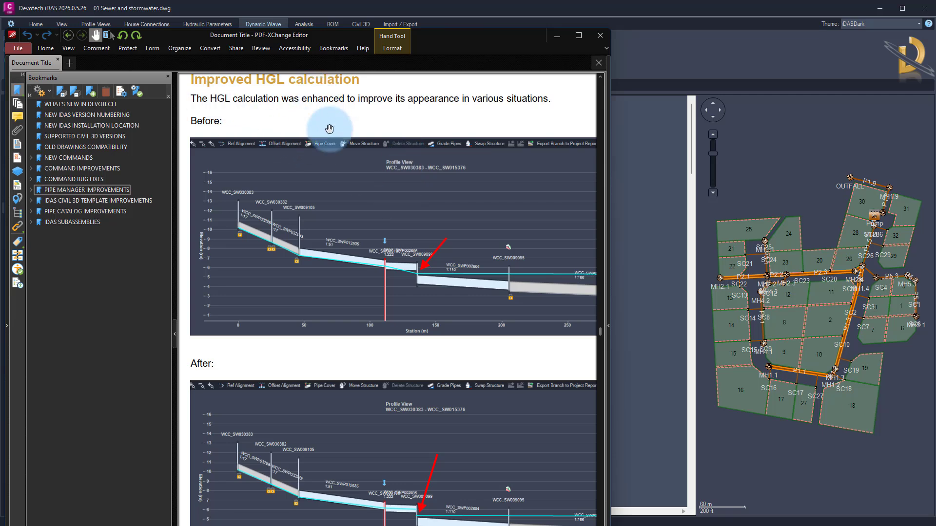
drag(371, 297, 366, 276)
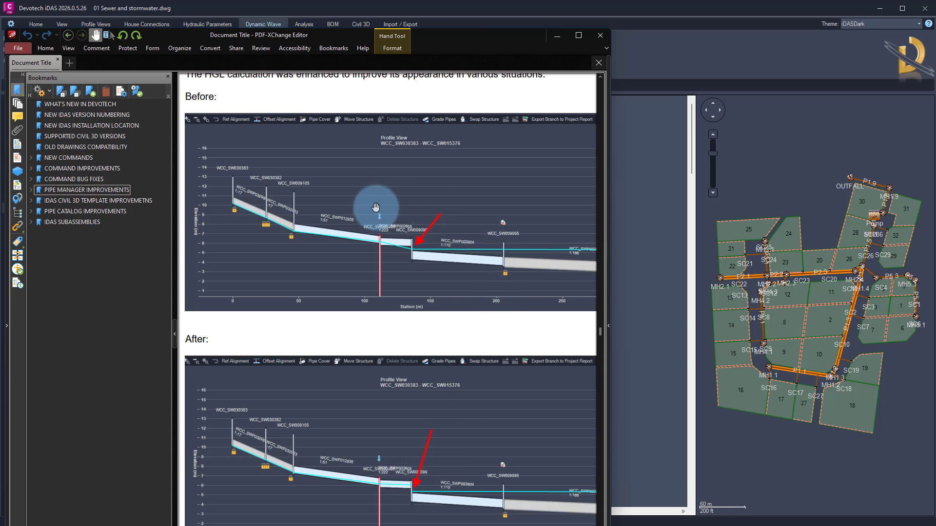
key(super+Down)
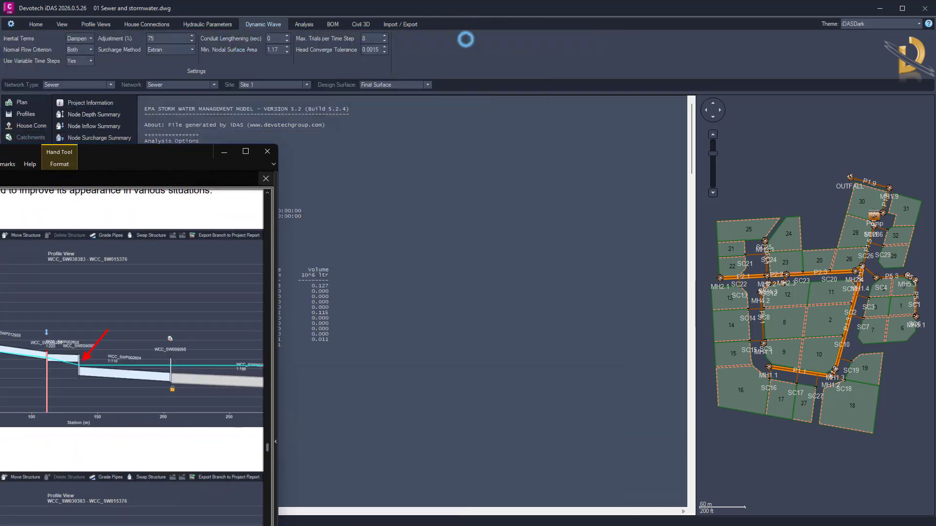
Step: Examine the columns of the pipe and culvert conduit tables, including the force main roughness height and maximum flow and depth ratios
click(27, 160)
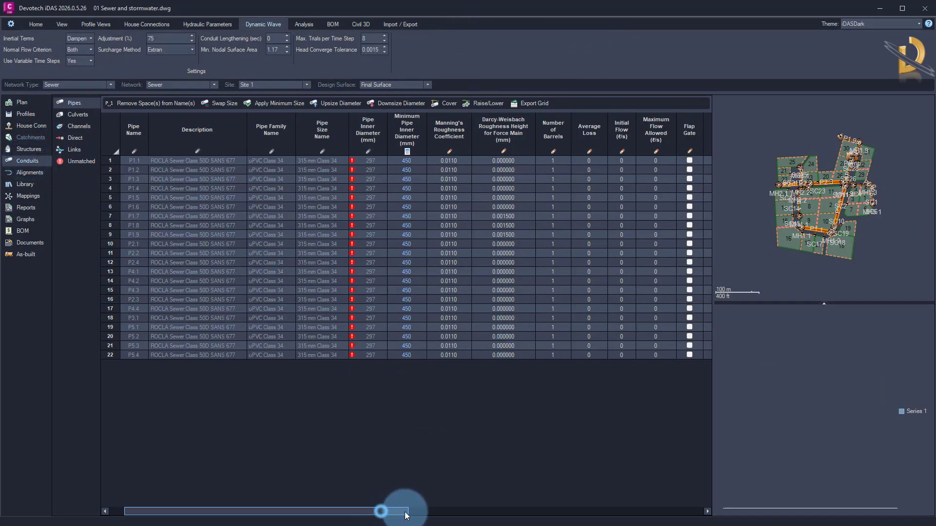
drag(381, 512, 459, 512)
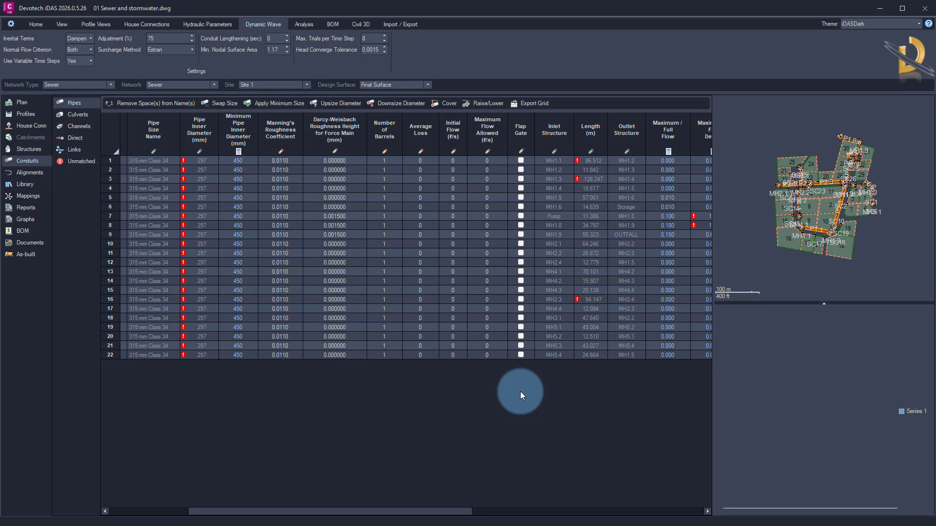
click(76, 115)
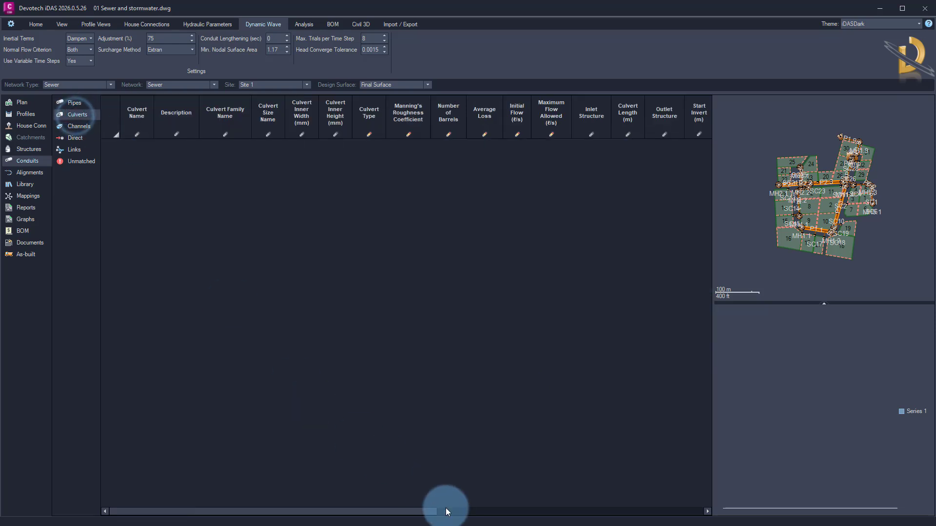
click(417, 511)
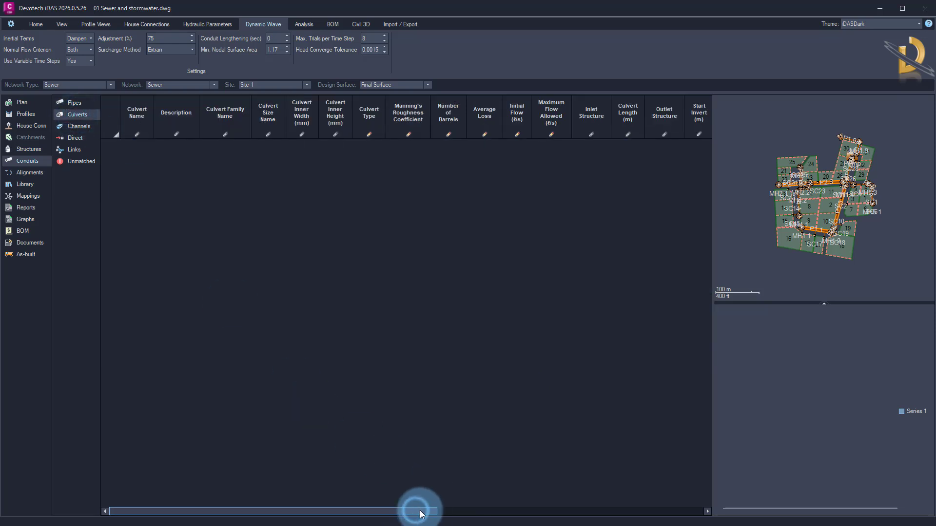
drag(422, 514, 527, 522)
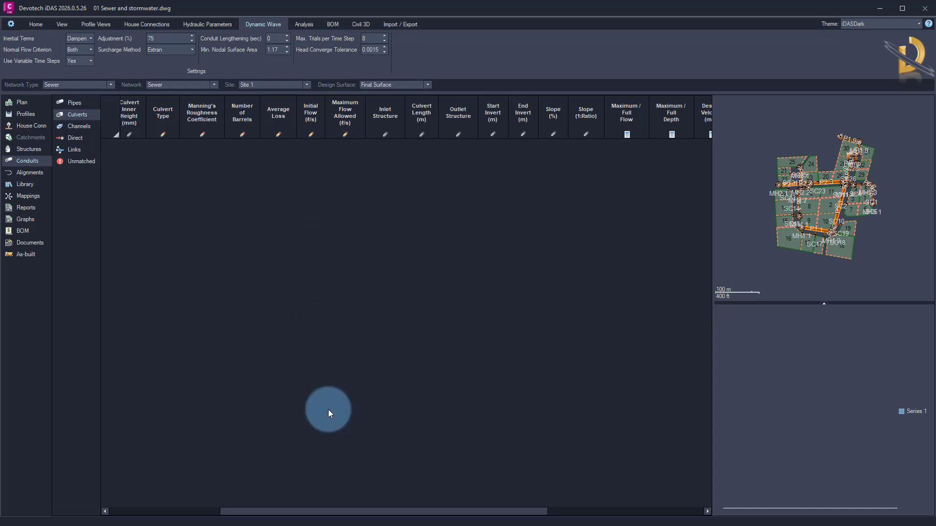
drag(322, 512, 160, 513)
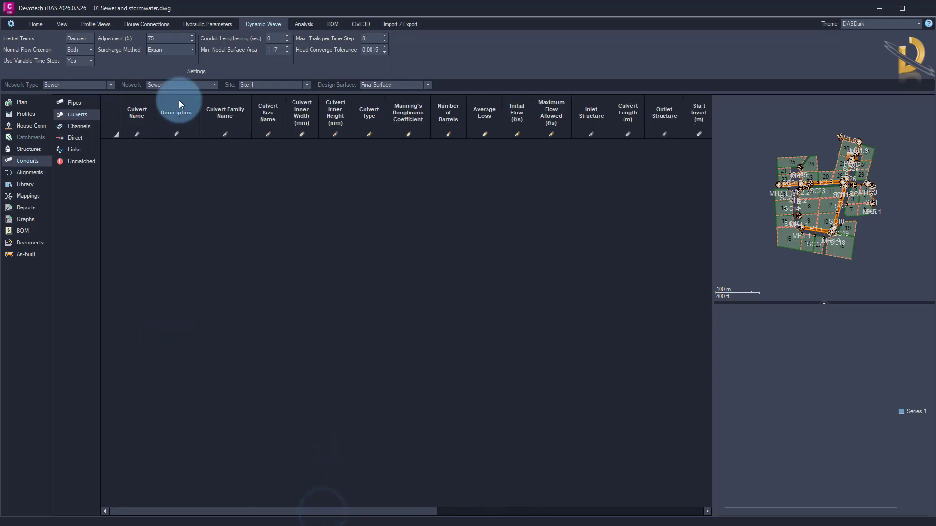
click(74, 103)
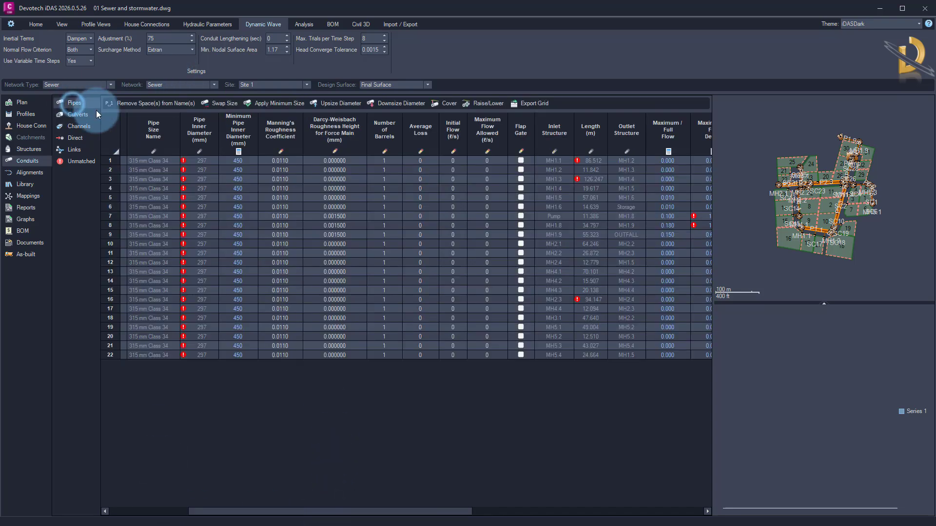
drag(256, 511, 88, 508)
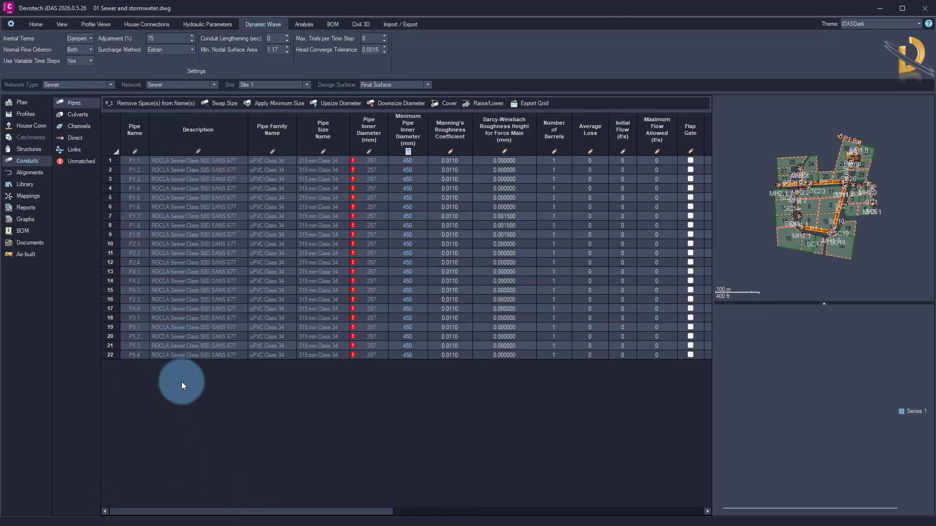
Step: Display the Sewer network's profile from MH1.1 with MH1.6 as the end structure
click(26, 114)
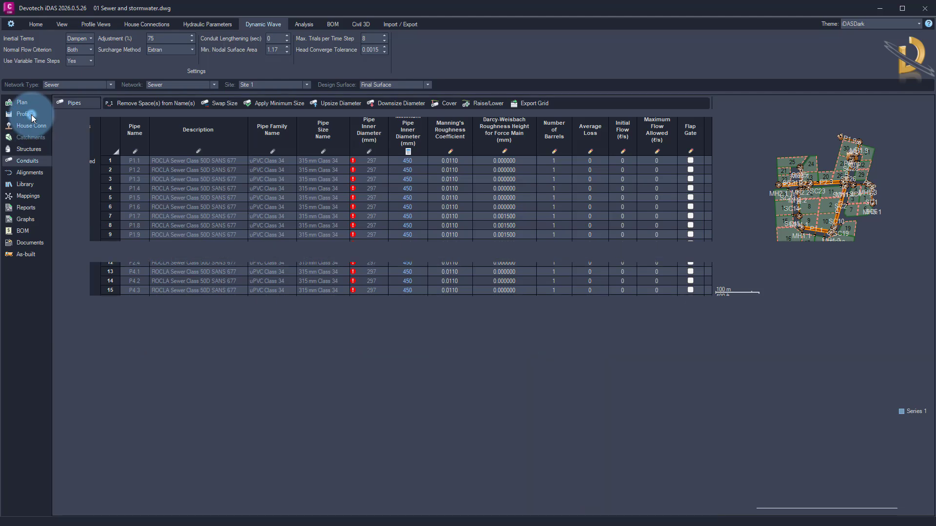
click(317, 155)
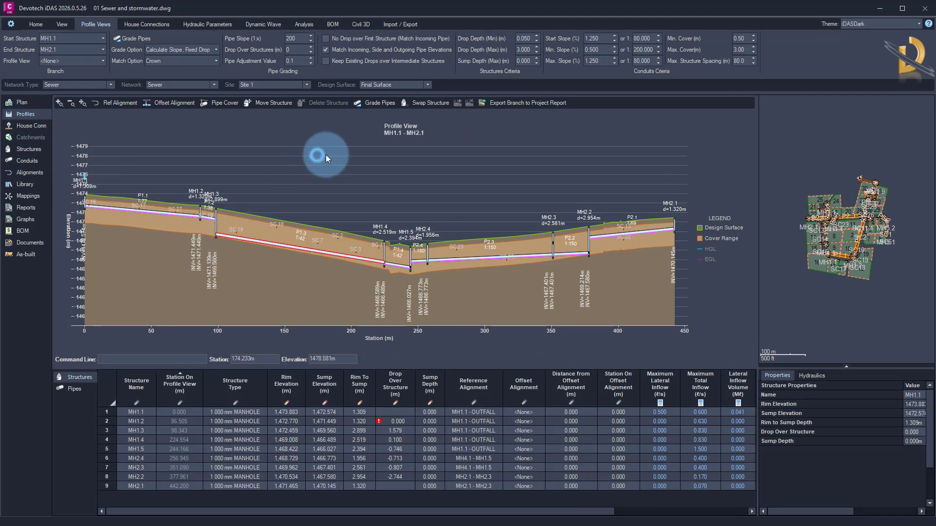
scroll(883, 218, up, 5)
click(842, 189)
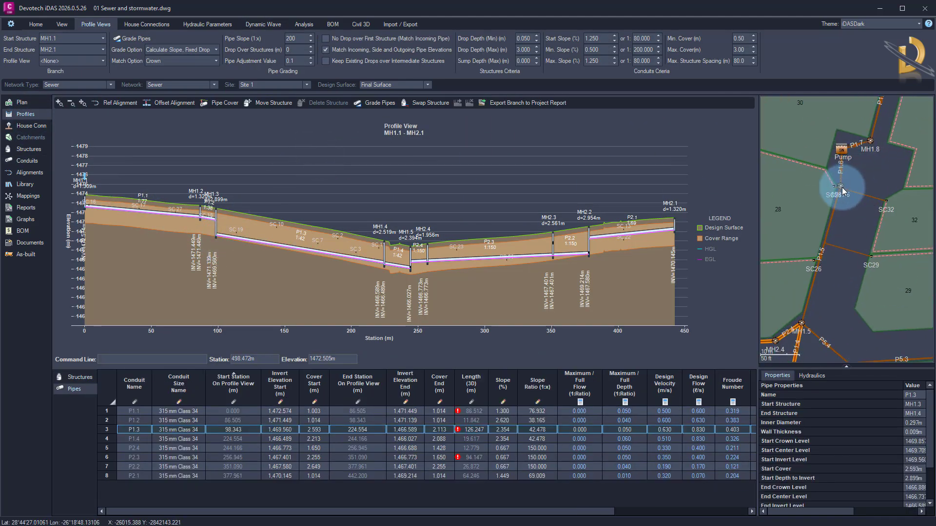
scroll(841, 190, up, 3)
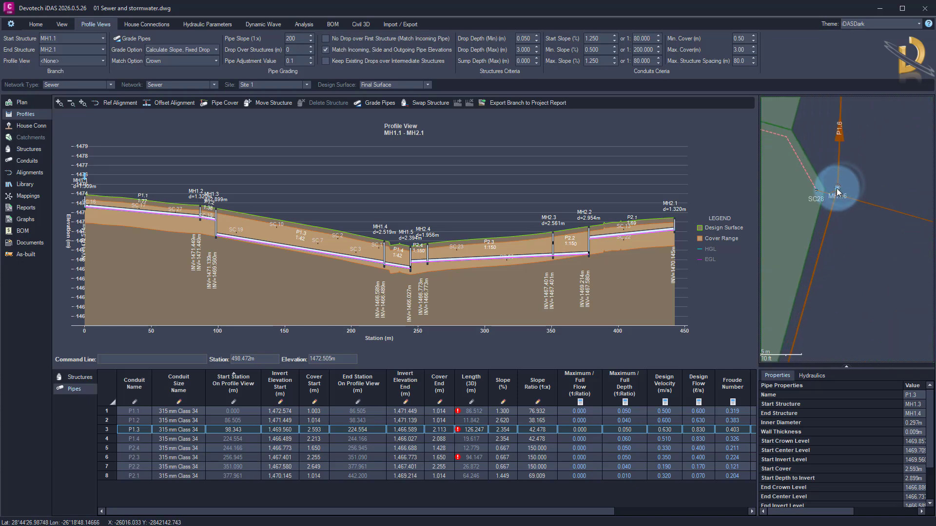
right_click(838, 190)
click(849, 215)
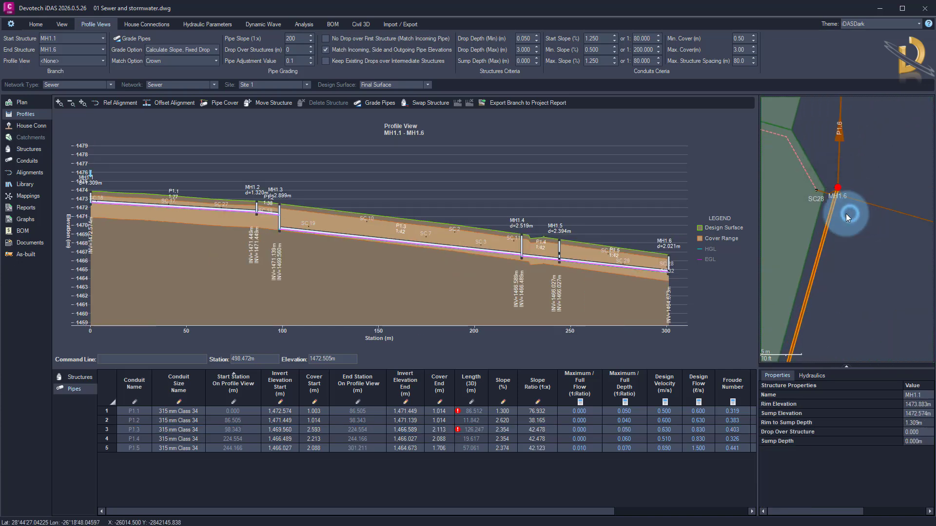
Step: Turn off matching of incoming, side and outgoing pipe elevations, and lower the downstream end of pipes P1.1 and P1.2 together by 0.6 m
click(286, 172)
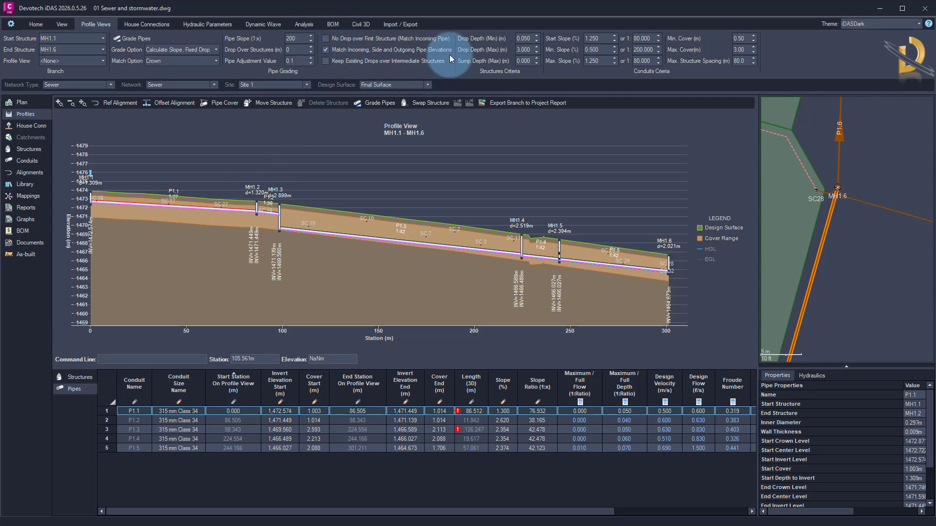
click(326, 49)
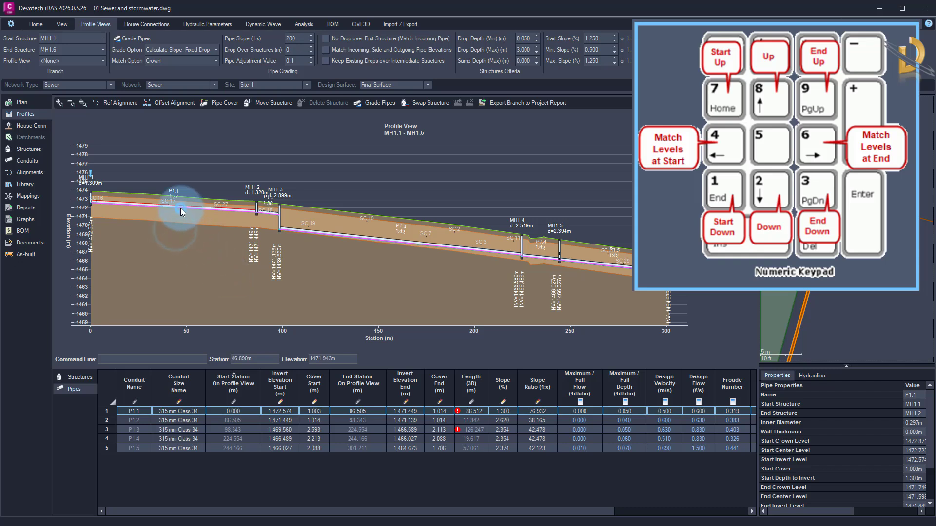
ctrl+click(265, 214)
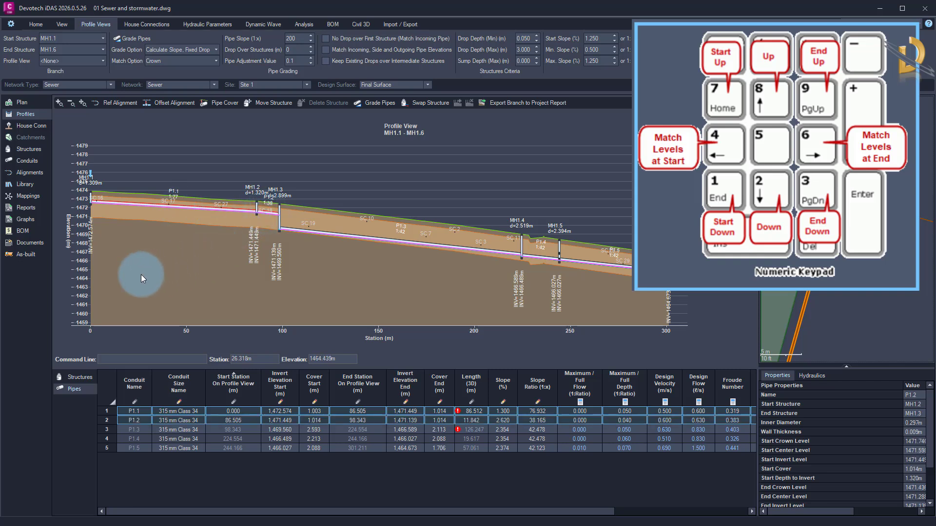
key(KP_3)
key(KP_3)
key(KP_3)
key(KP_3)
key(KP_3)
key(KP_3)
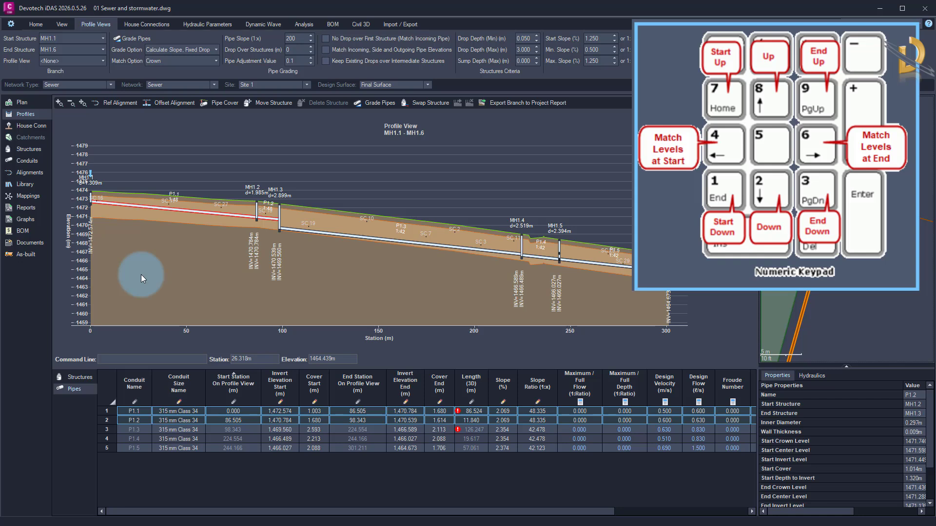
Step: Lower the start of the selected pipes P1.1 and P1.2 by 0.5 m and raise their downstream end by 0.2 m
key(KP_1)
key(KP_1)
key(KP_1)
key(KP_1)
key(KP_1)
key(KP_9)
key(KP_9)
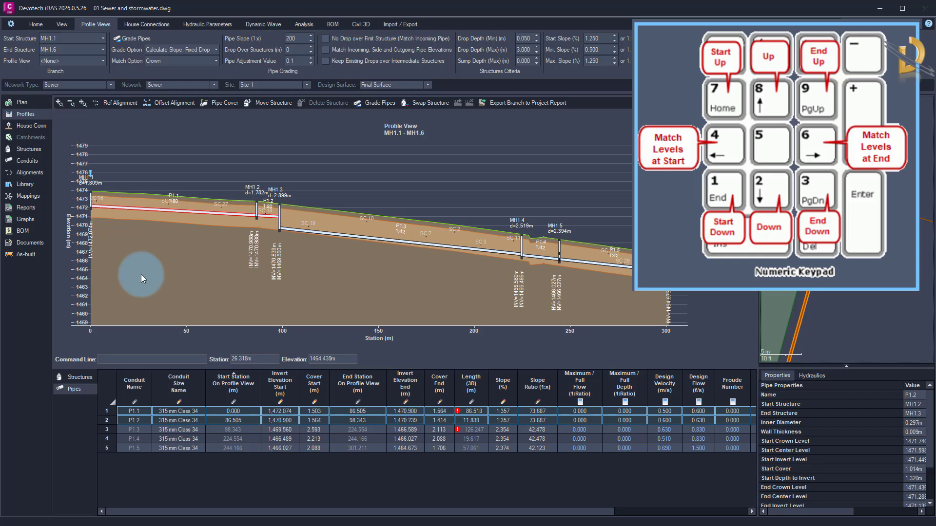
Step: Adjust the selected pipes P1.1 and P1.2 to a net 0.2 m higher at the start and 0.3 m lower at the end
key(KP_9)
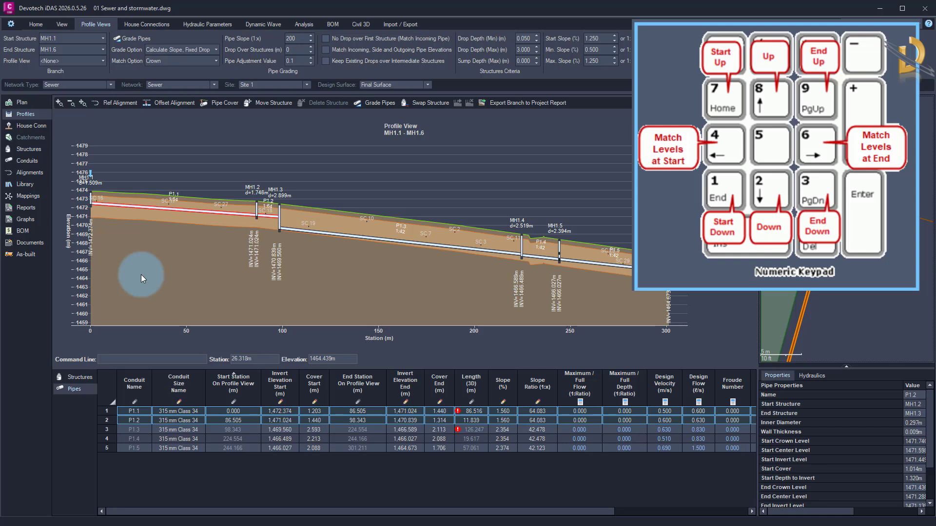
key(KP_3)
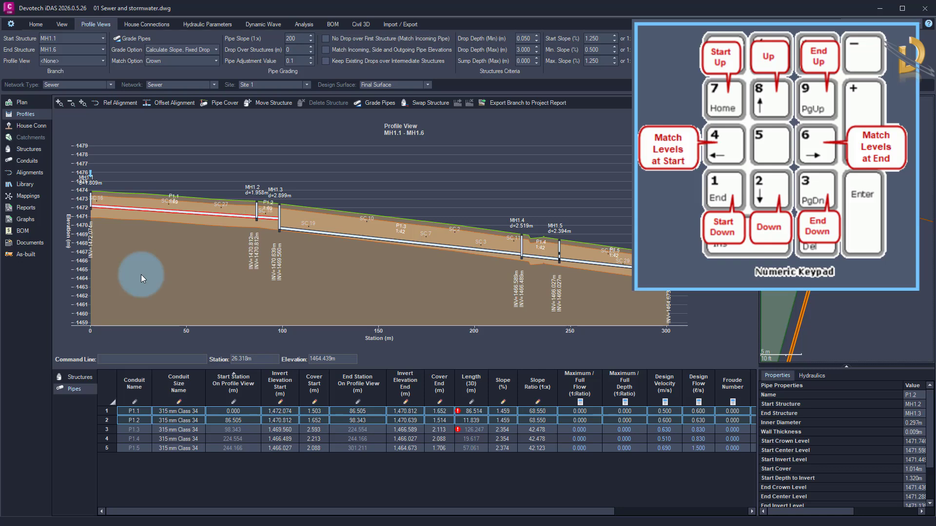
key(KP_7)
key(KP_7)
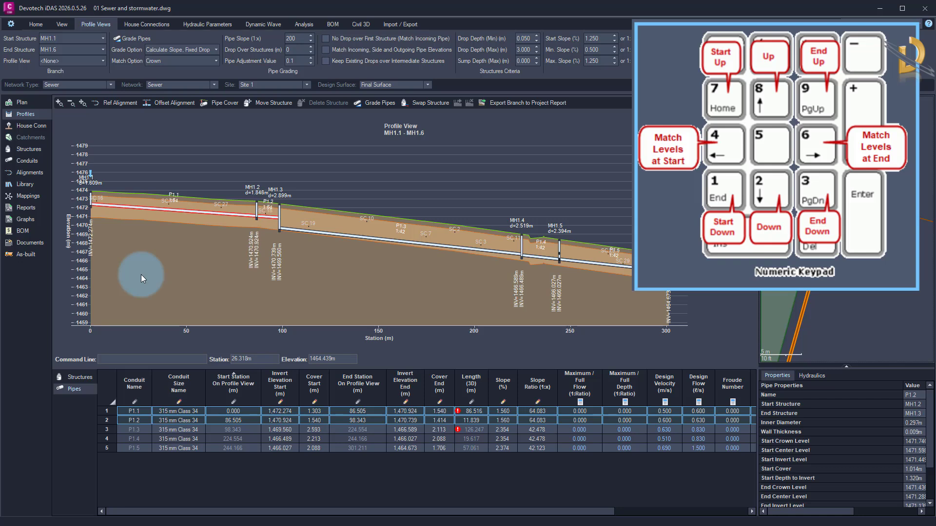
key(KP_3)
key(KP_3)
key(KP_3)
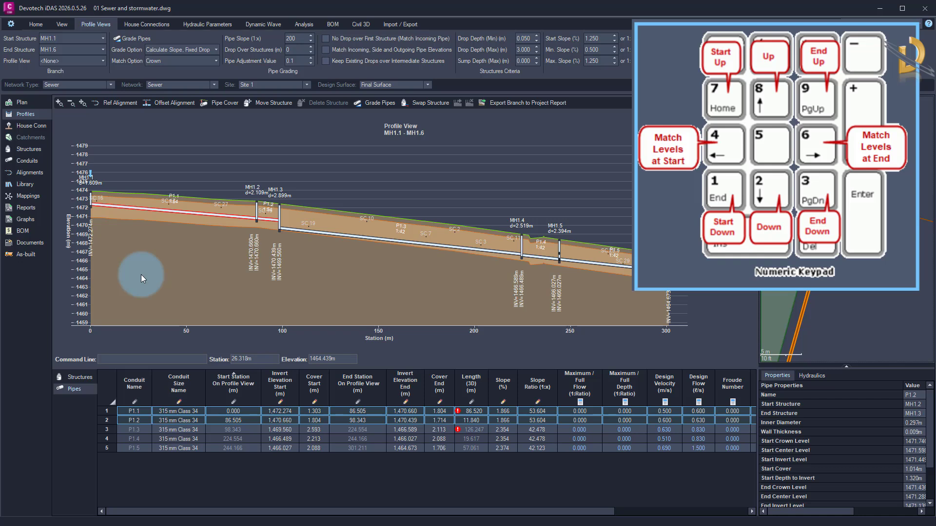
Step: Shift pipes P1.1 and P1.2 together down by 0.4 m, up by 0.5 m and down again by 0.2 m
key(KP_2)
key(KP_2)
key(KP_2)
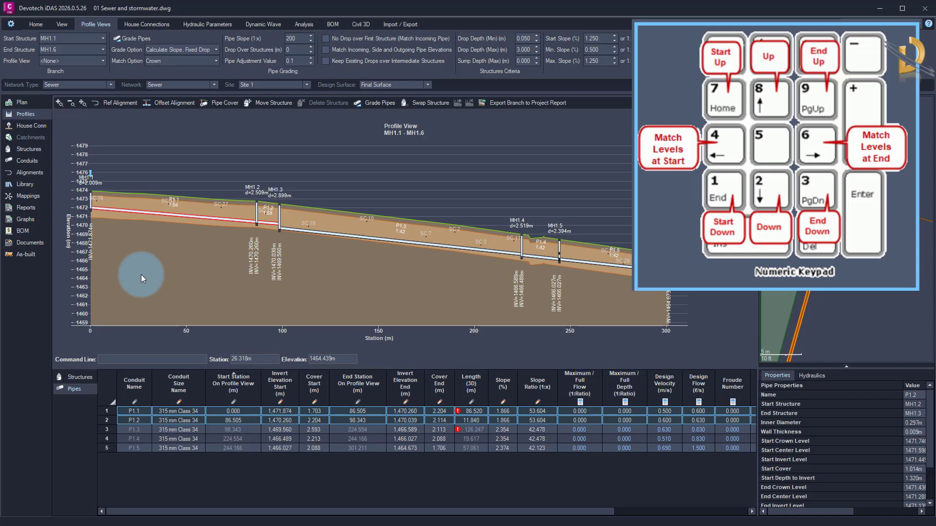
key(KP_8)
key(KP_8)
key(KP_8)
key(KP_8)
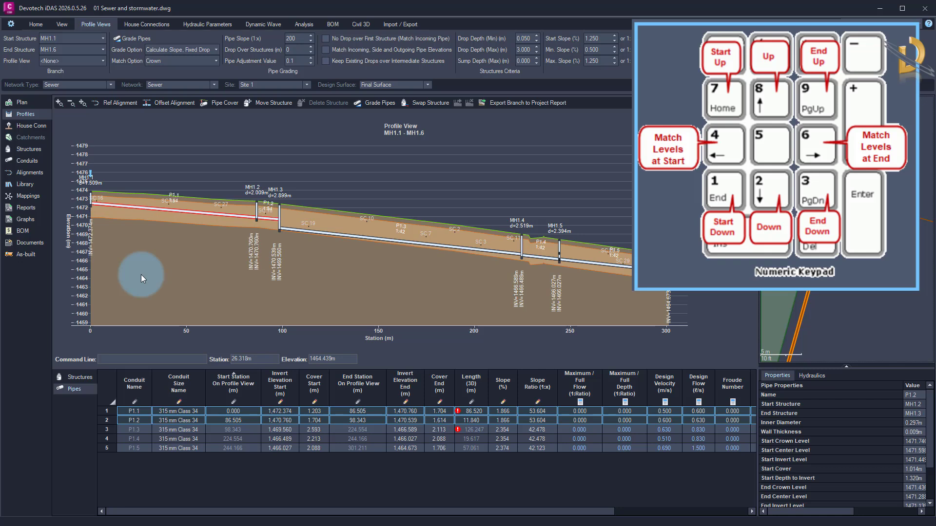
key(KP_2)
key(KP_2)
Step: Grade pipe P1.1 alone, raising its end 0.4 m, lowering that end 0.3 m and lowering its start 0.1 m
click(178, 230)
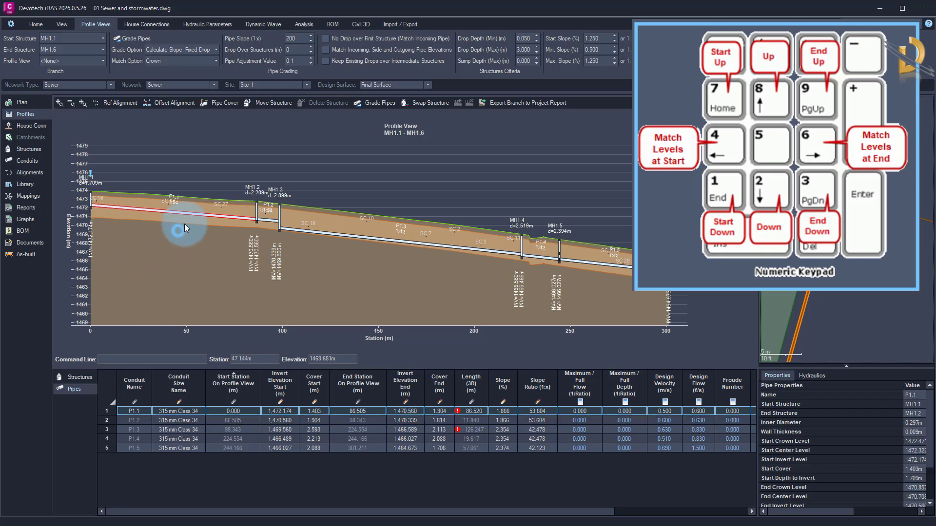
click(187, 216)
key(KP_9)
key(KP_9)
key(KP_9)
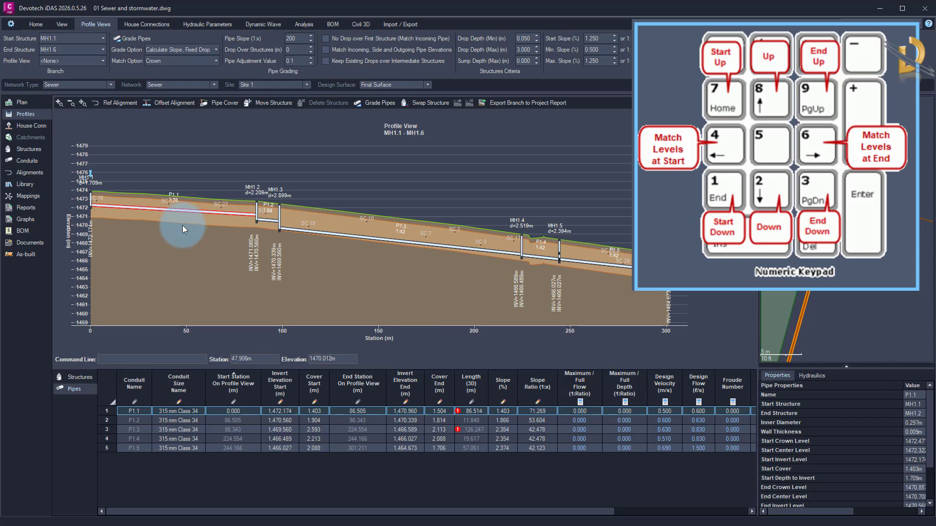
key(KP_3)
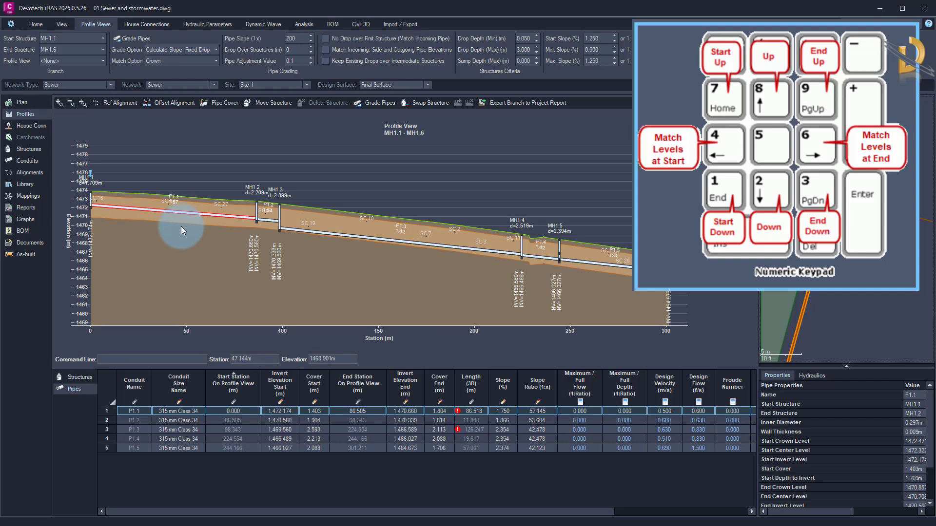
key(KP_1)
key(KP_3)
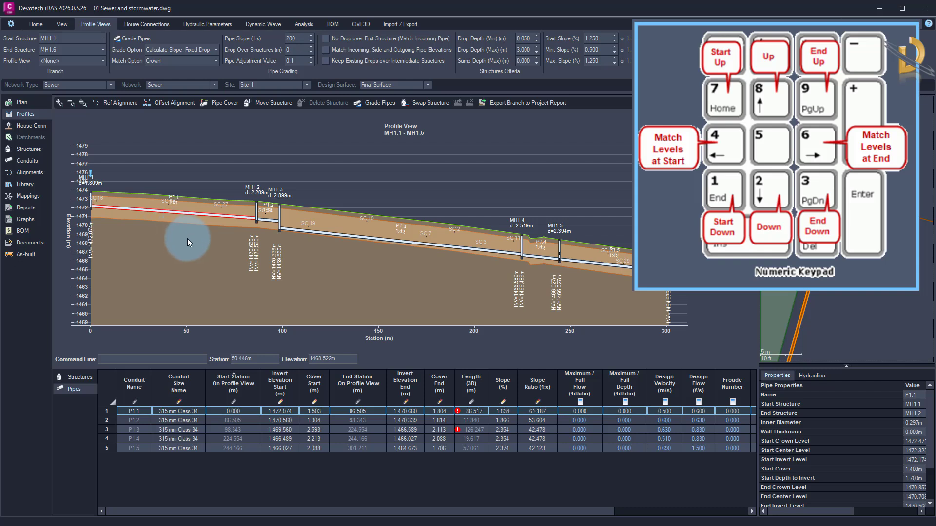
click(186, 239)
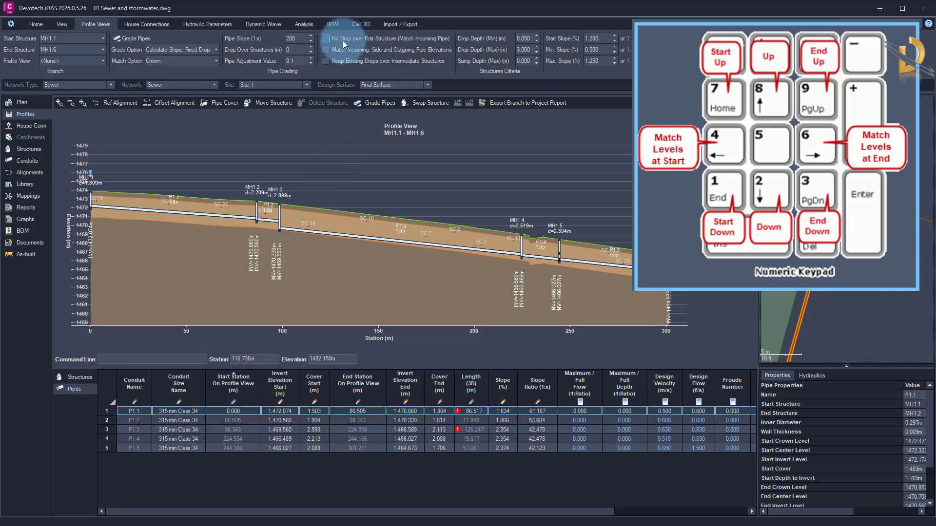
Step: Enable no drop over the first structure and lower the start of pipes P1.2 and P1.3 together by 0.4 m
click(325, 39)
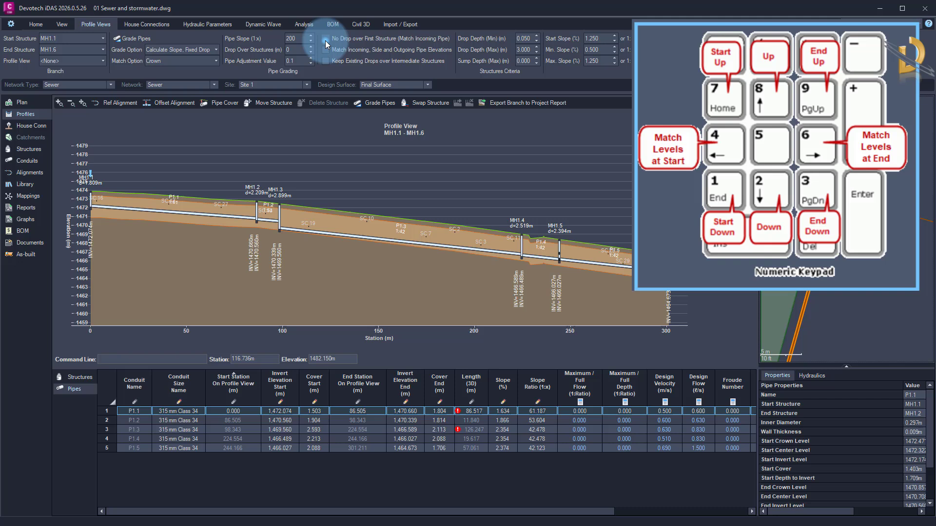
click(265, 220)
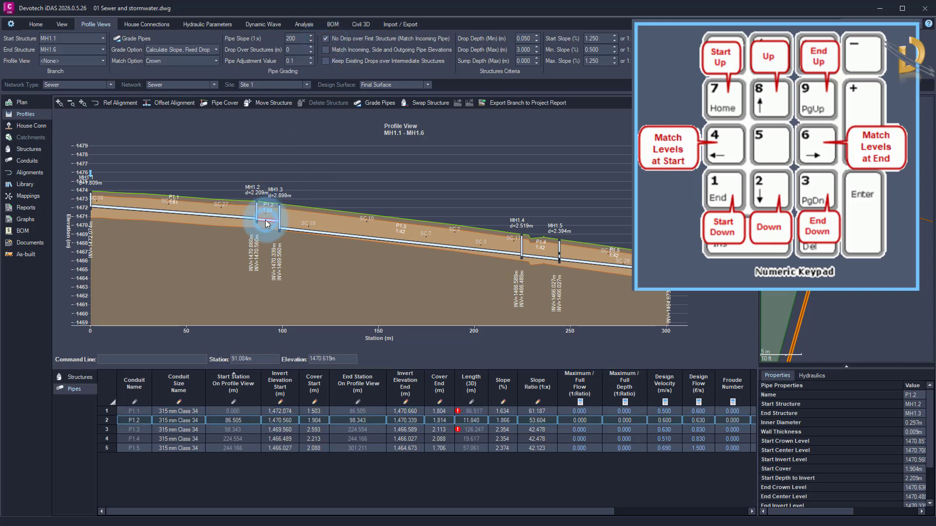
shift+click(375, 239)
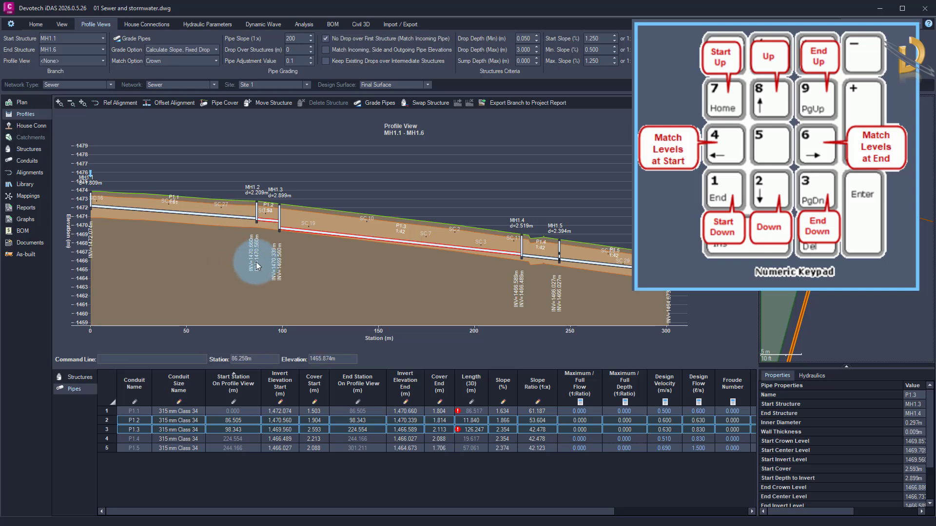
key(KP_1)
key(KP_1)
key(KP_1)
key(KP_1)
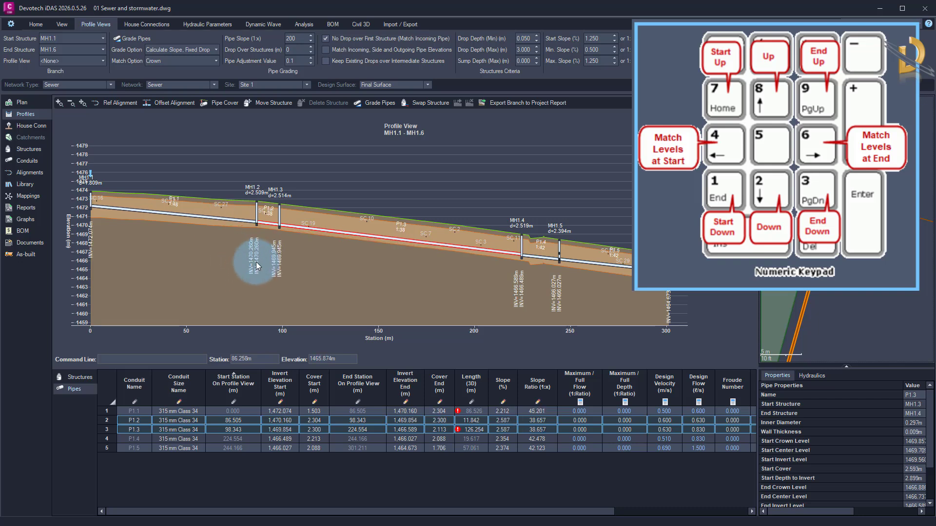
Step: Raise the start of pipes P1.2 and P1.3 by 0.3 m and lower their downstream end by 0.4 m
key(KP_7)
key(KP_7)
key(KP_7)
key(KP_3)
key(KP_3)
key(KP_3)
key(KP_3)
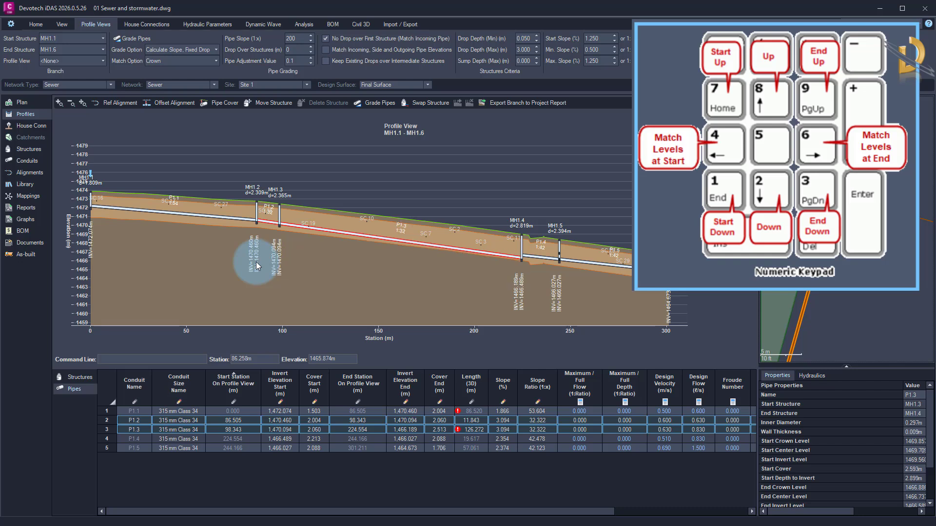
Step: Raise the downstream end of pipes P1.2 and P1.3 at MH1.4 by 0.6 m
key(KP_9)
key(KP_9)
key(KP_9)
key(KP_9)
key(KP_9)
key(KP_9)
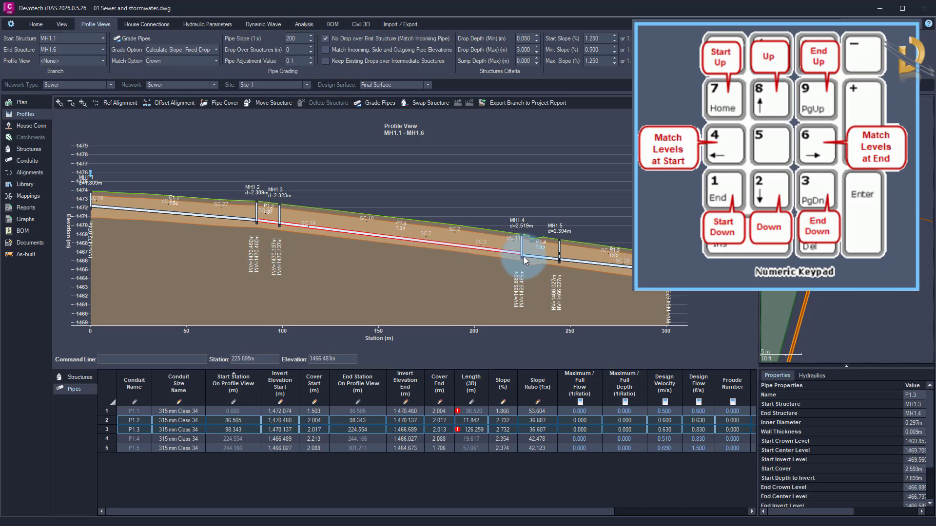
Step: Turn on matching of incoming, side and outgoing pipe elevations and adjust the downstream end of pipes P1.2 and P1.3 to invert 1466.489 m
click(326, 50)
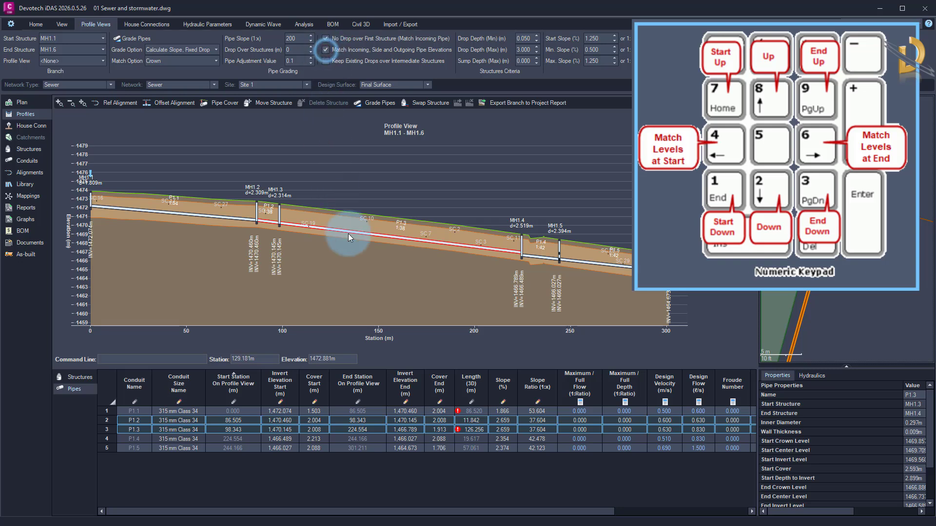
key(KP_3)
key(KP_3)
key(KP_3)
key(KP_3)
key(KP_3)
key(KP_3)
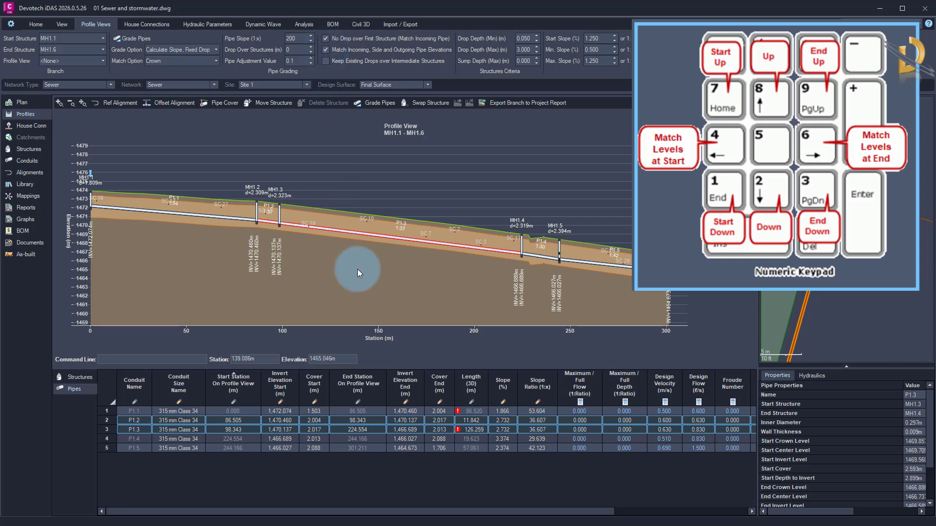
key(KP_9)
key(KP_9)
key(KP_9)
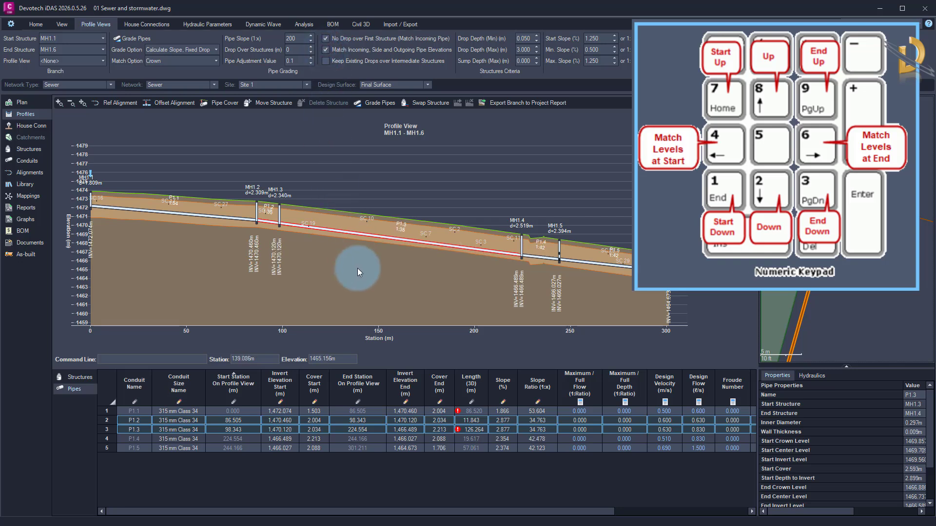
Step: Lower the start of pipes P1.2 and P1.3 by 0.3 m and raise it back by the same amount
key(KP_1)
key(KP_1)
key(KP_1)
key(KP_7)
key(KP_7)
key(KP_7)
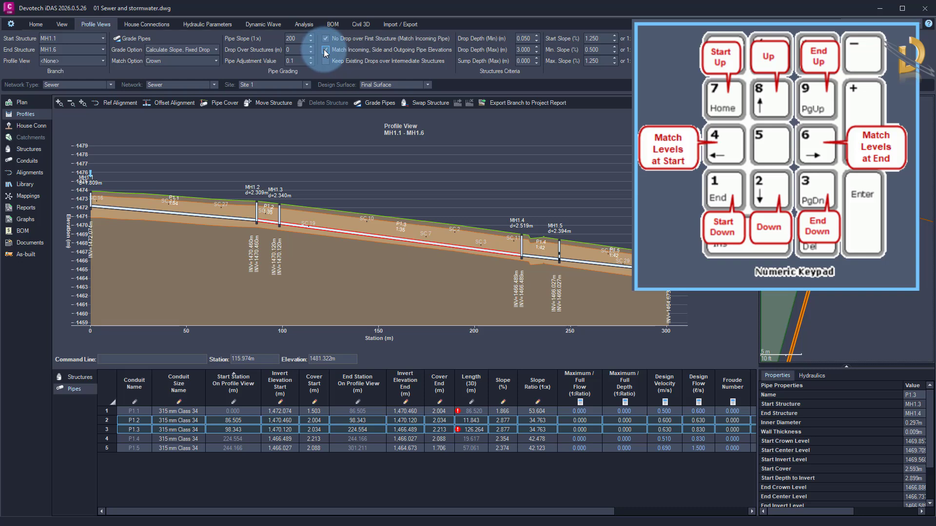
Step: Turn off the no-drop and elevation-matching options and lower the start of pipe P1.2 alone by 0.5 m
click(267, 222)
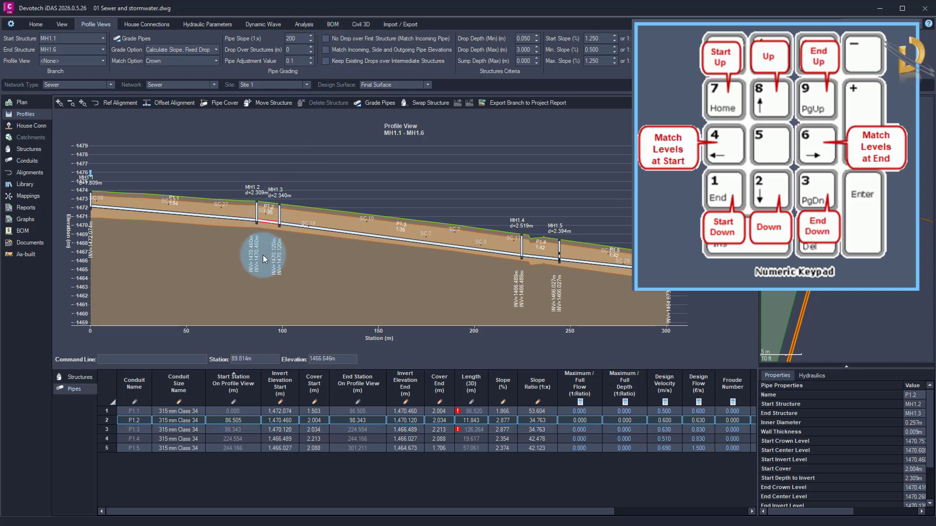
key(KP_1)
key(KP_1)
key(KP_1)
key(KP_1)
key(KP_1)
Step: Lower the start of pipe P1.3 at MH1.3 by 0.8 m
click(376, 236)
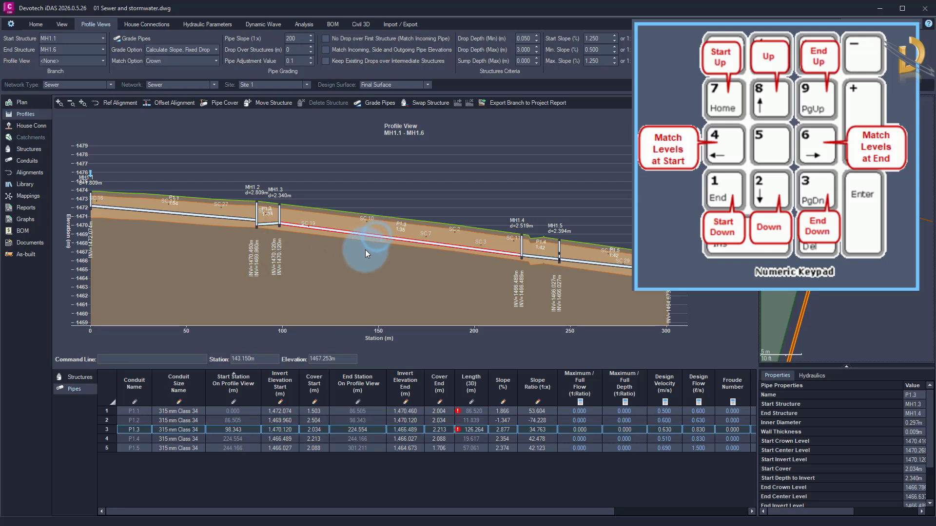
key(KP_1)
key(KP_1)
key(KP_1)
key(KP_1)
key(KP_1)
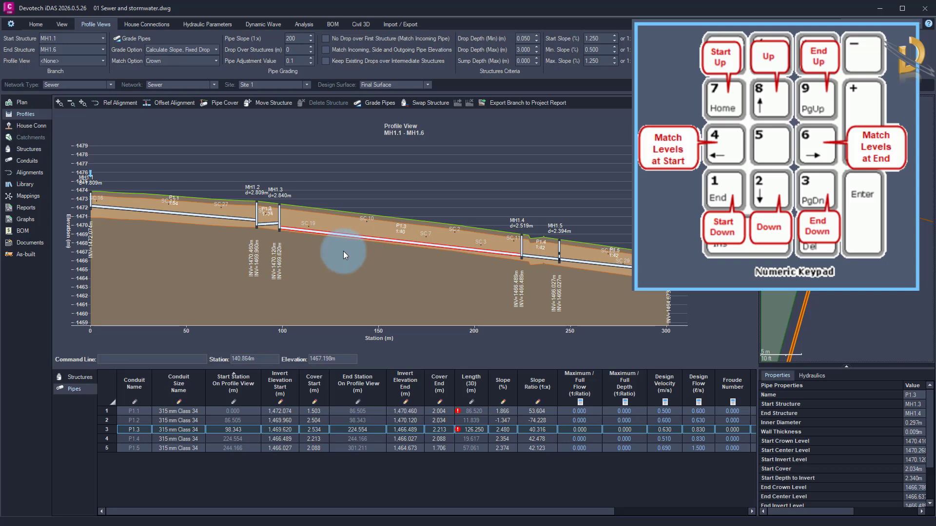
key(KP_1)
key(KP_1)
key(KP_1)
Step: Lower the downstream end of pipe P1.2 by 0.4 m
click(266, 221)
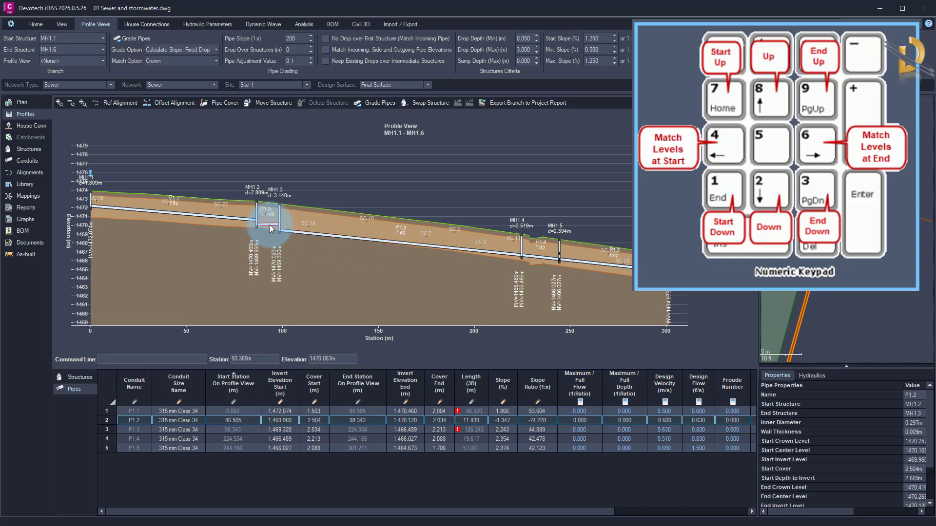
key(KP_3)
key(KP_3)
key(KP_3)
key(KP_3)
click(322, 259)
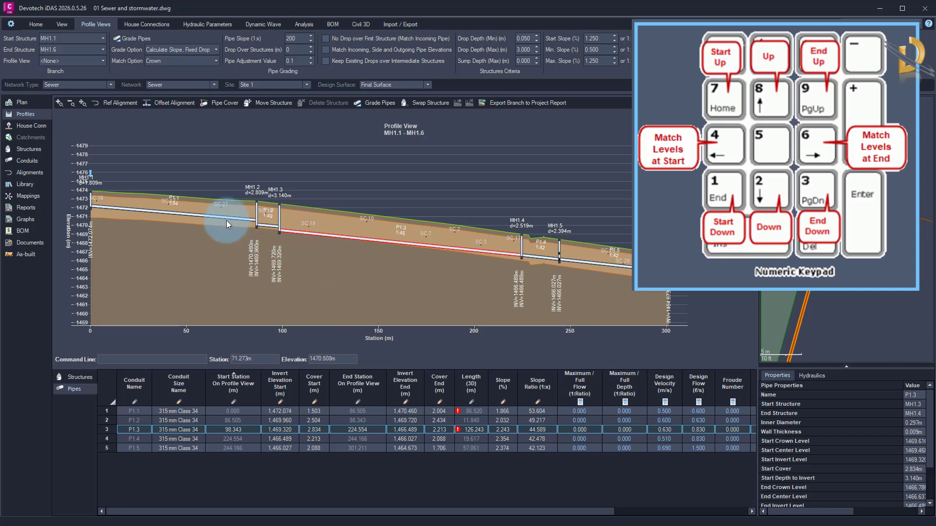
Step: Keep existing drops over intermediate structures, and raise the end of pipes P1.1 to P1.3 by 0.4 m and their start by 0.1 m
click(343, 62)
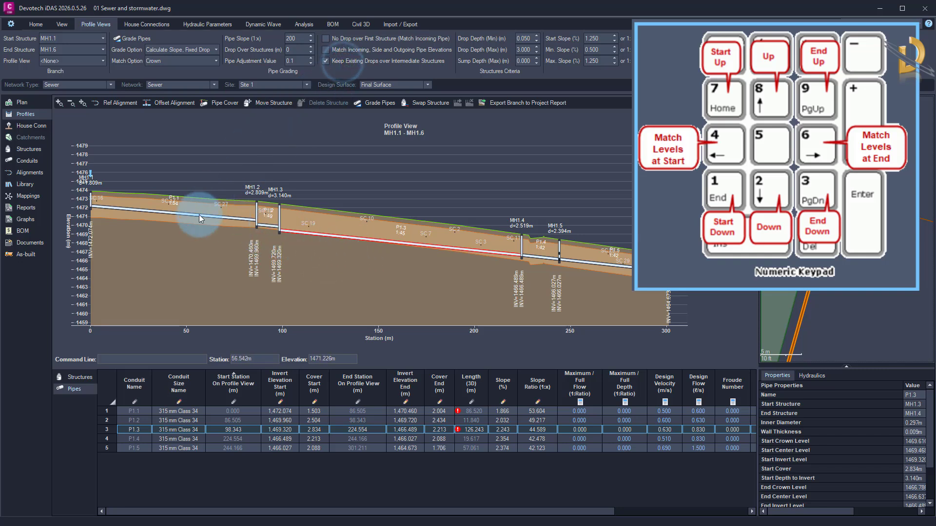
click(199, 214)
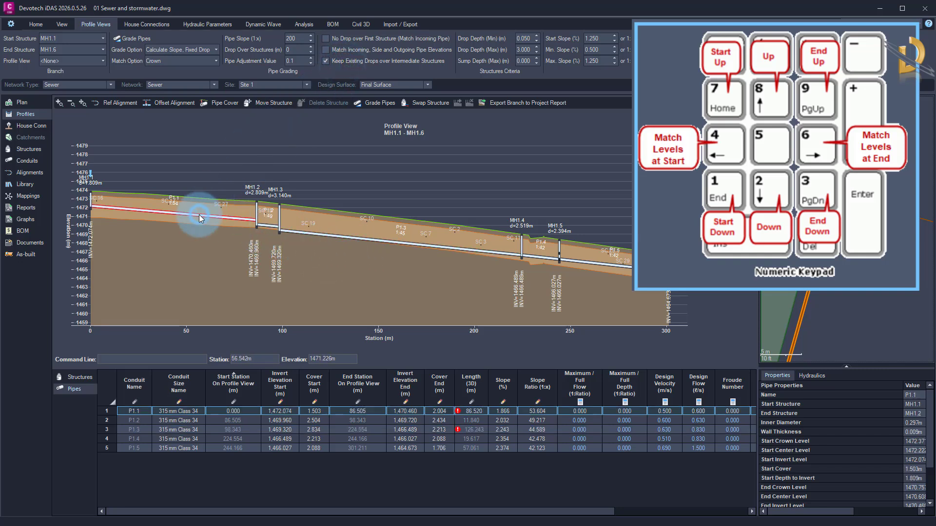
shift+click(459, 249)
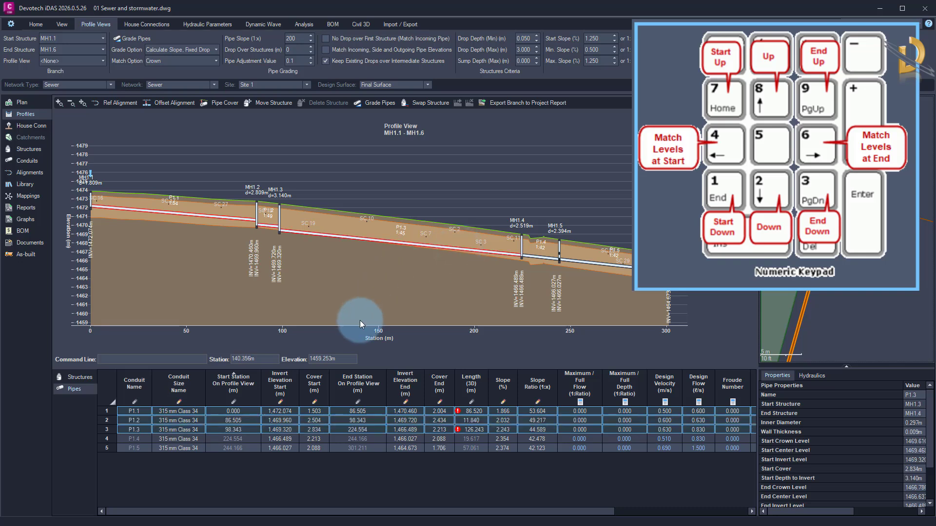
key(KP_9)
key(KP_9)
key(KP_9)
key(KP_9)
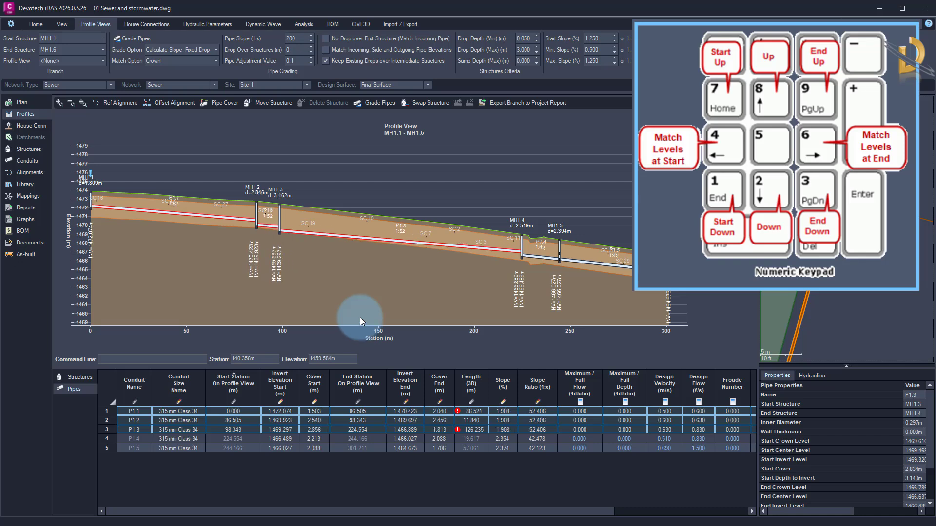
key(KP_7)
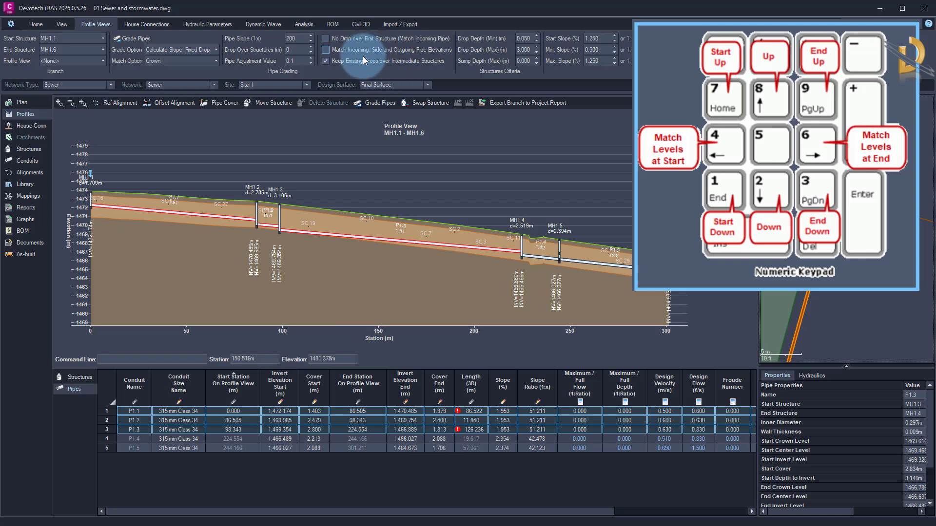
Step: Turn off keeping existing drops, and lower the end of pipes P1.1 to P1.3 by 0.5 m and raise it by 0.3 m
click(350, 63)
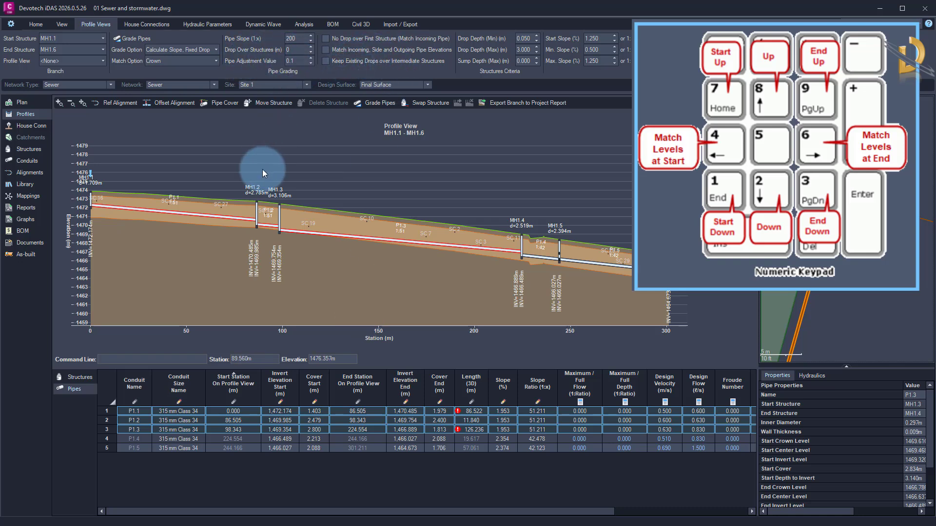
key(KP_3)
key(KP_3)
key(KP_3)
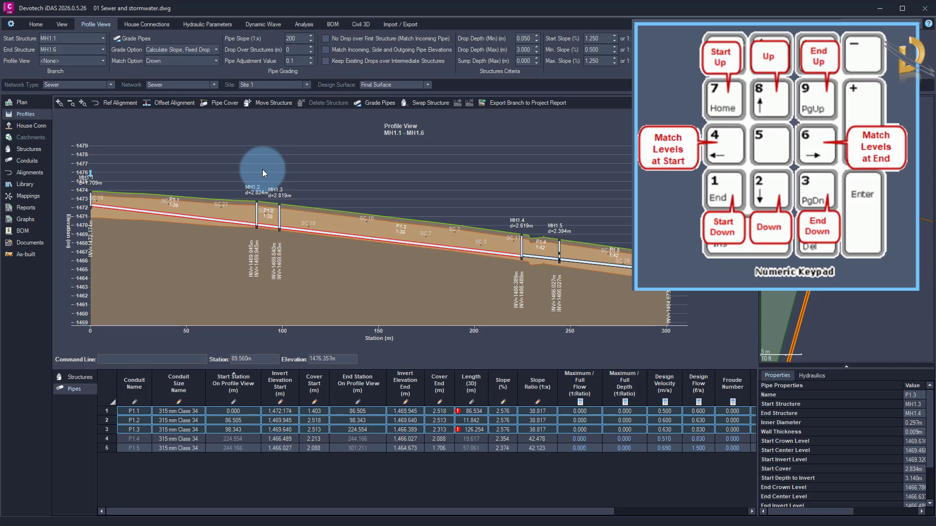
key(KP_9)
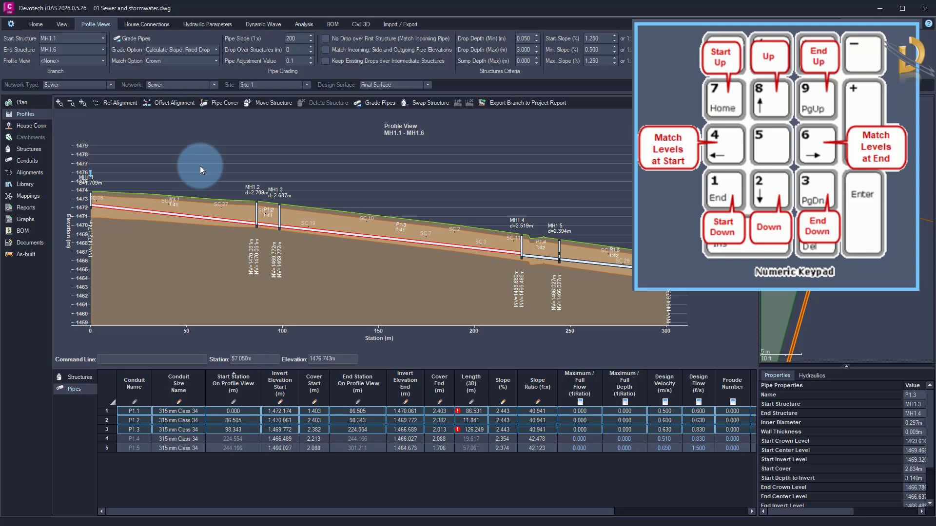
Step: Lower the whole of pipe P1.2, between MH1.2 and MH1.3, by 0.8 m
click(268, 226)
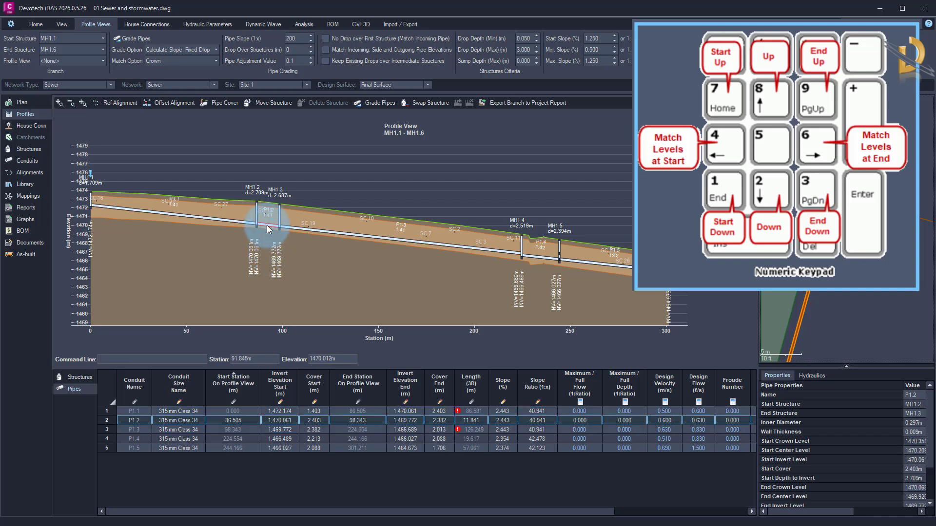
key(Down)
key(Down)
key(Down)
key(Down)
key(Down)
key(Down)
key(Down)
key(Down)
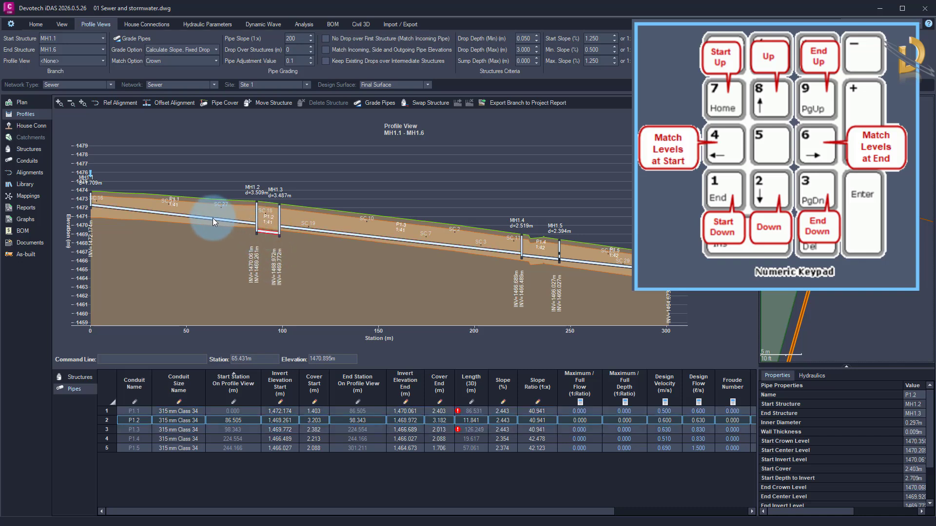
Step: Match the start level of pipe P1.2 to the end of pipe P1.1 at MH1.2
click(198, 219)
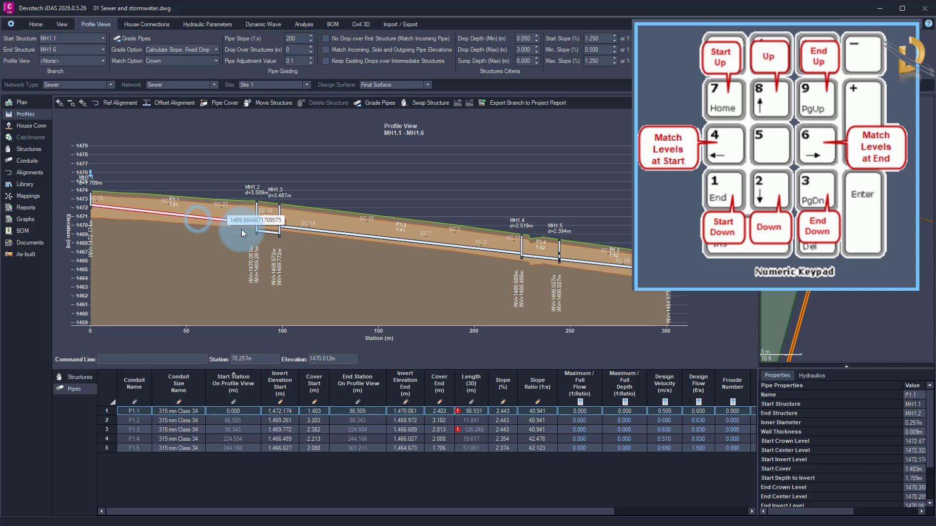
click(267, 233)
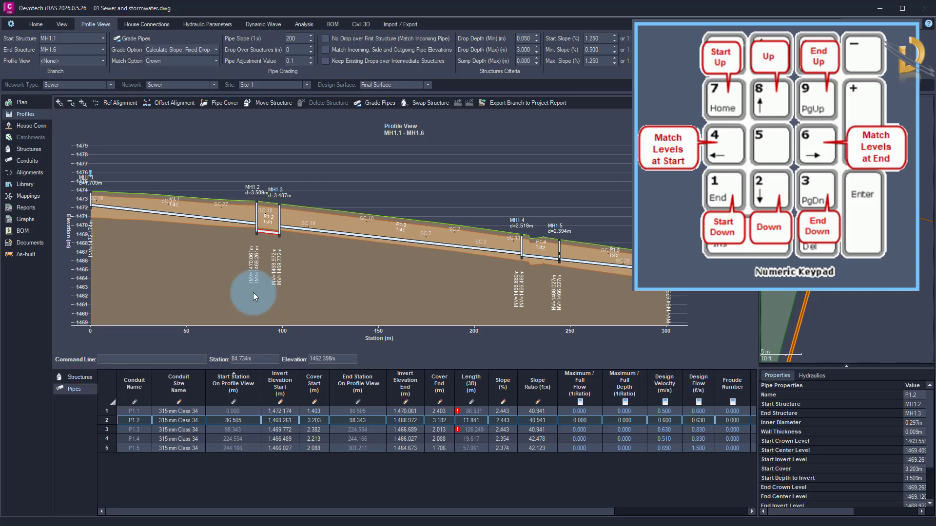
key(KP_4)
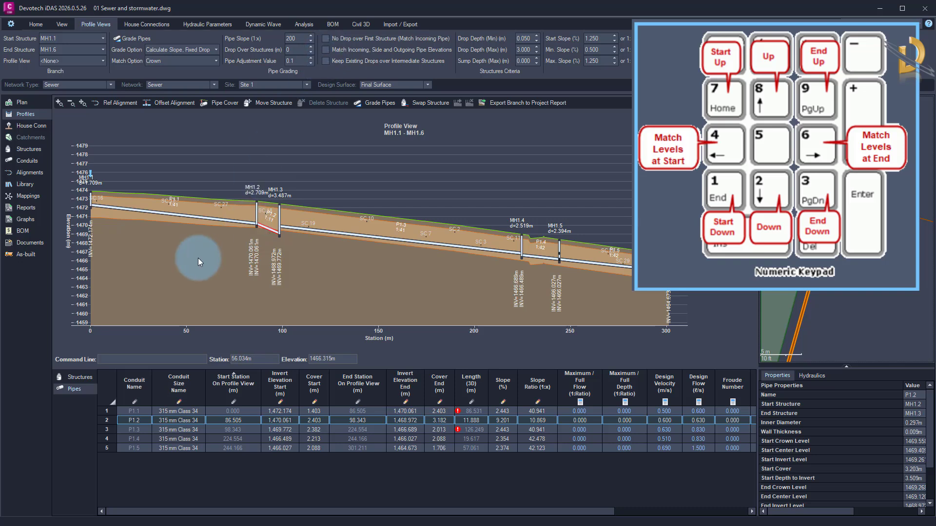
Step: Lower the start of pipe P1.2 by 0.7 m, and match levels there with Match Incoming, Side and Outgoing Pipe Elevations turned on
key(KP_1)
key(KP_1)
key(KP_1)
key(KP_1)
key(KP_1)
key(KP_1)
key(KP_1)
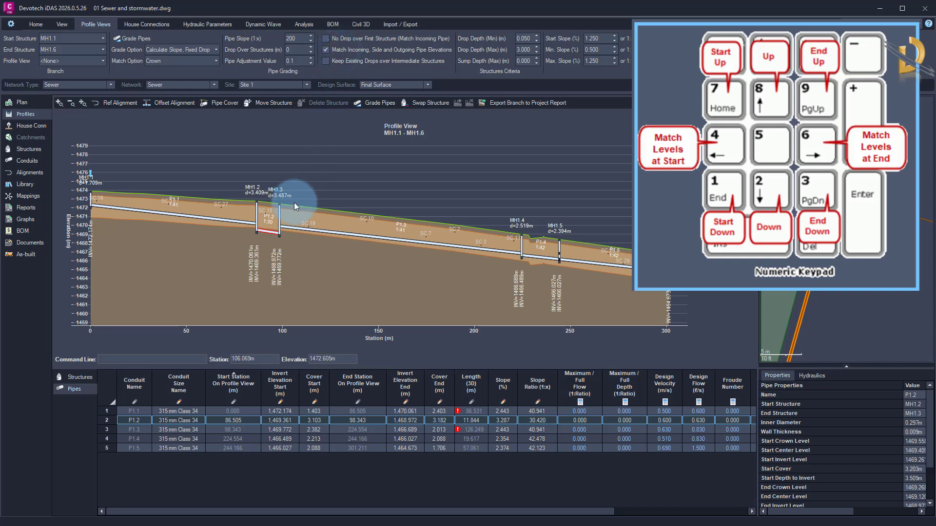
key(KP_4)
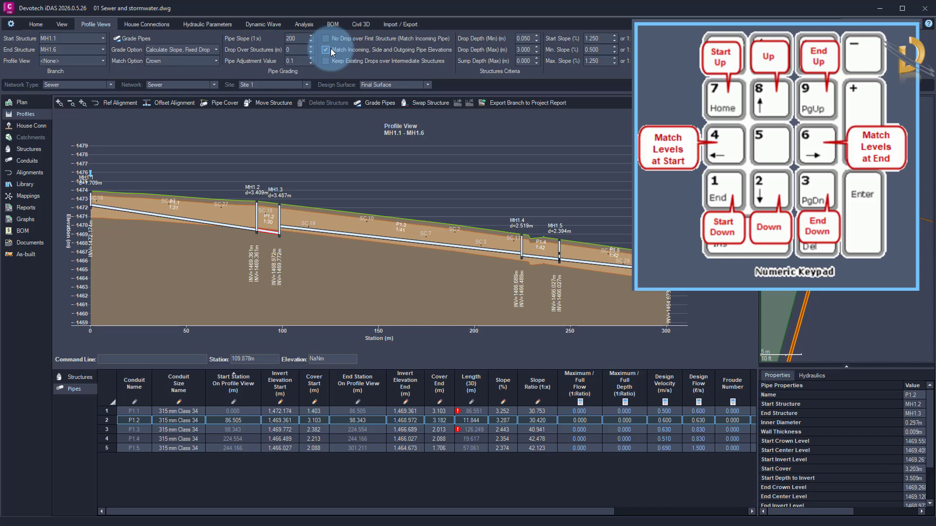
Step: Match levels at the end of pipes P1.1 and P1.2, and raise their end at MH1.3 by 0.7 m
click(196, 220)
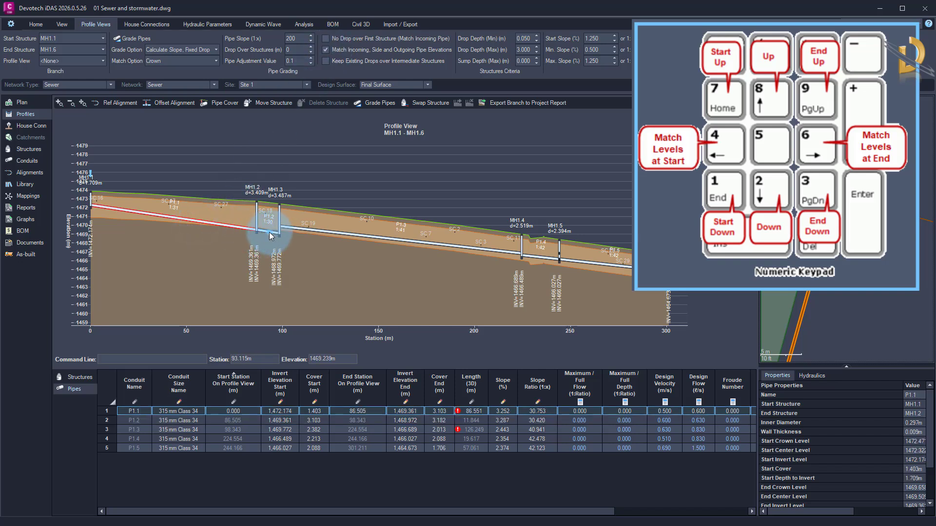
ctrl+click(269, 232)
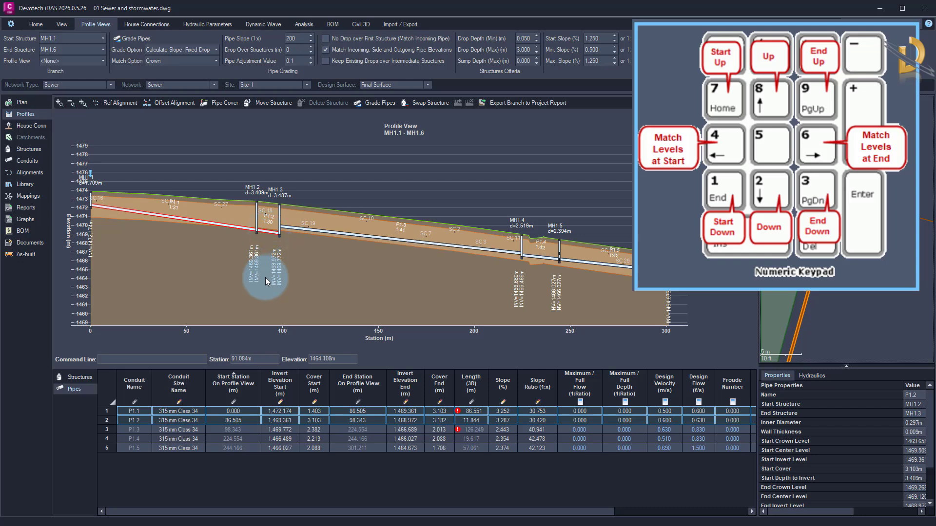
key(KP_6)
key(KP_9)
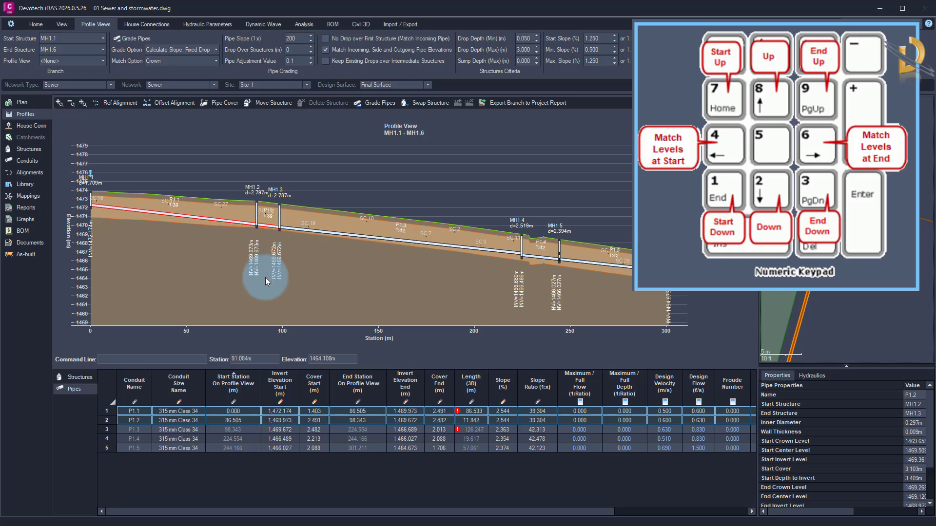
click(328, 283)
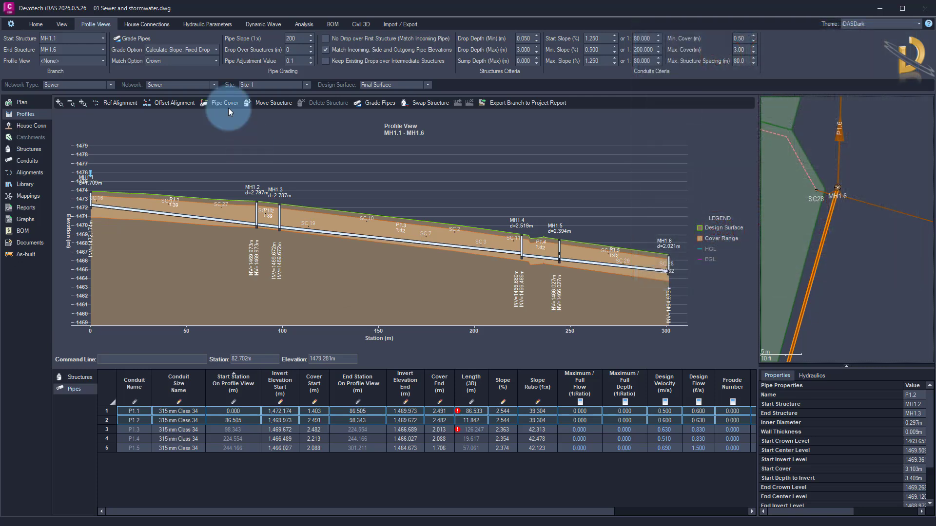
Step: Close the pipe manager and discard all changes, returning to the Civil 3D drawing
click(30, 24)
click(32, 45)
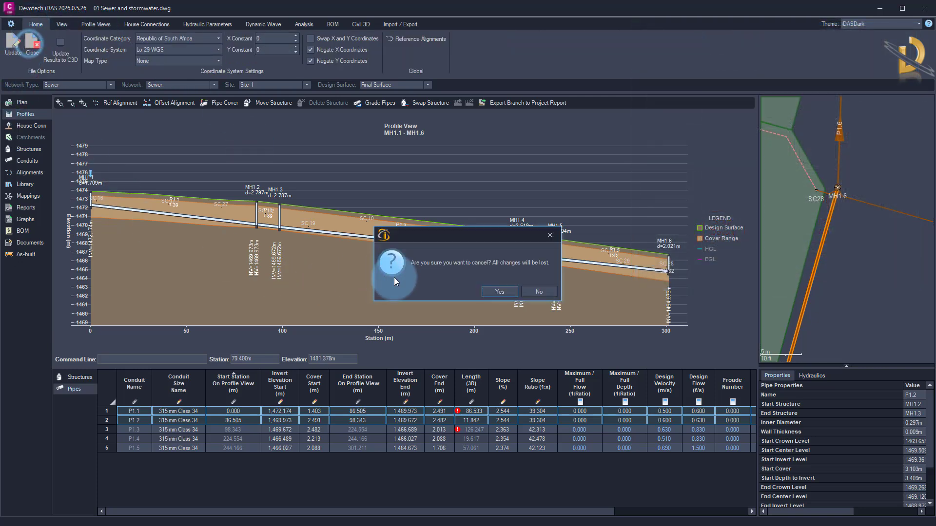
click(492, 294)
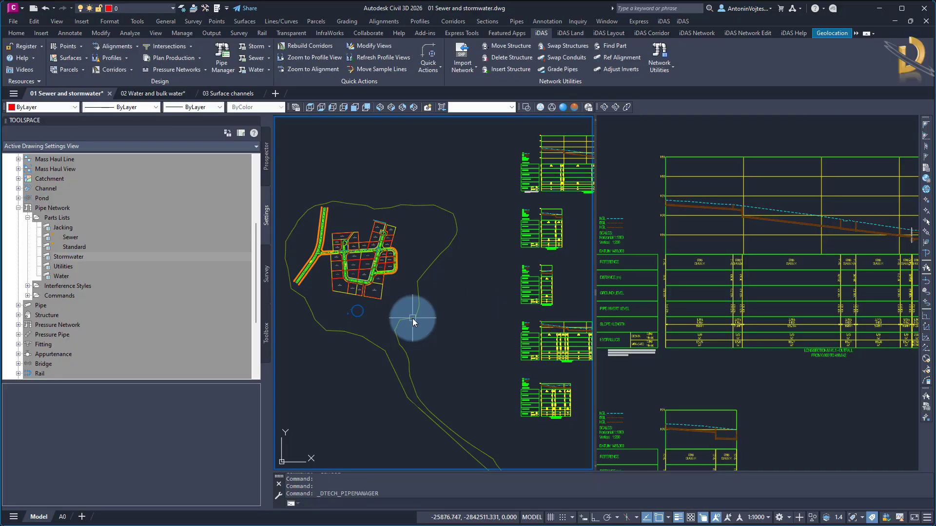
Step: Create a pipe network by layout named Util, using the Utilities parts list and Final Surface
mouse_move(380, 319)
middle_down()
mouse_move(372, 313)
mouse_move(402, 330)
middle_up()
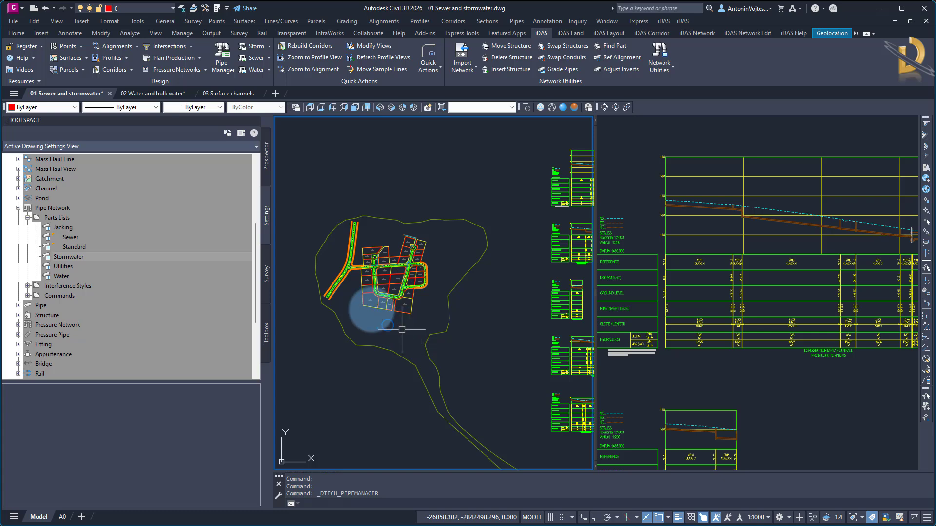
scroll(383, 288, up, 5)
scroll(384, 283, up, 5)
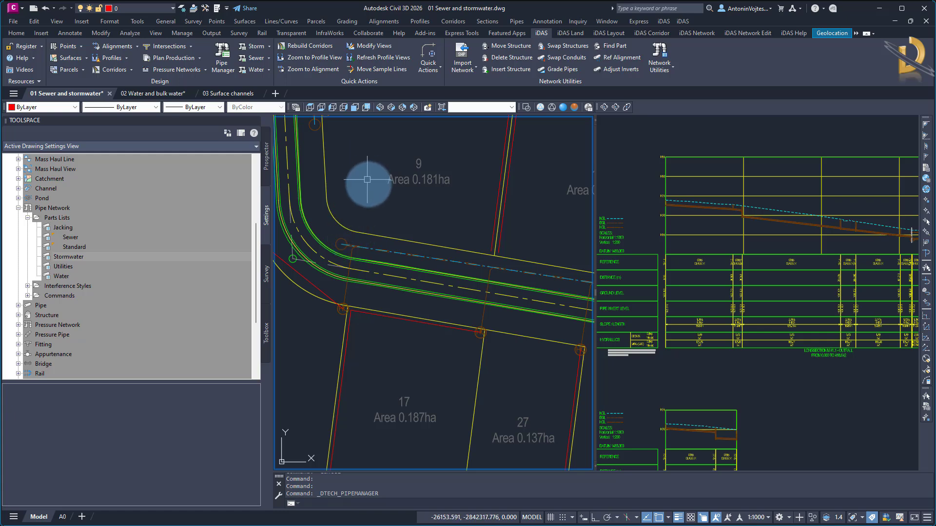
click(517, 21)
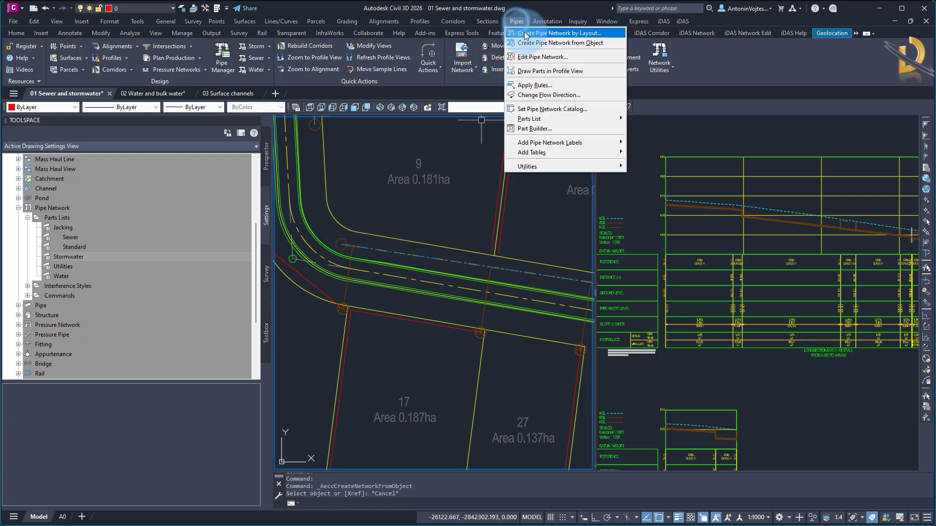
click(546, 42)
right_click(420, 190)
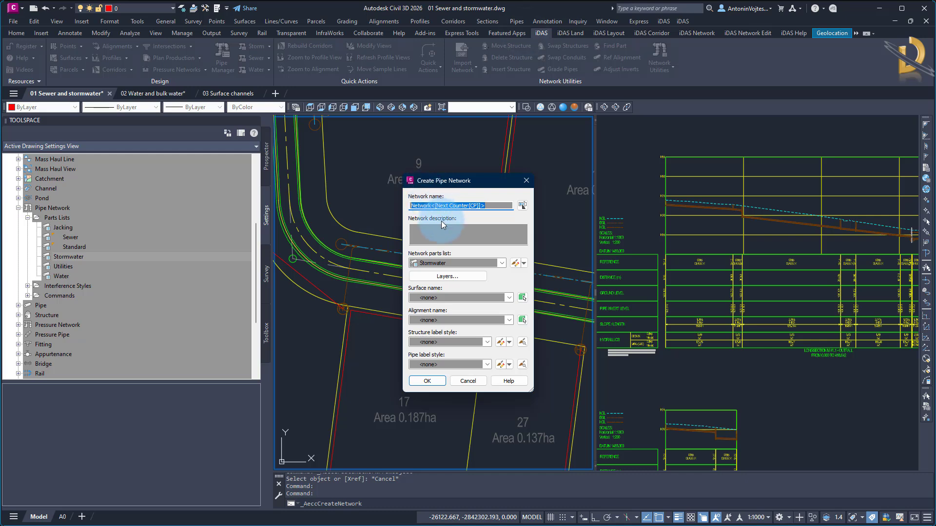
click(445, 264)
click(435, 306)
triple_click(463, 205)
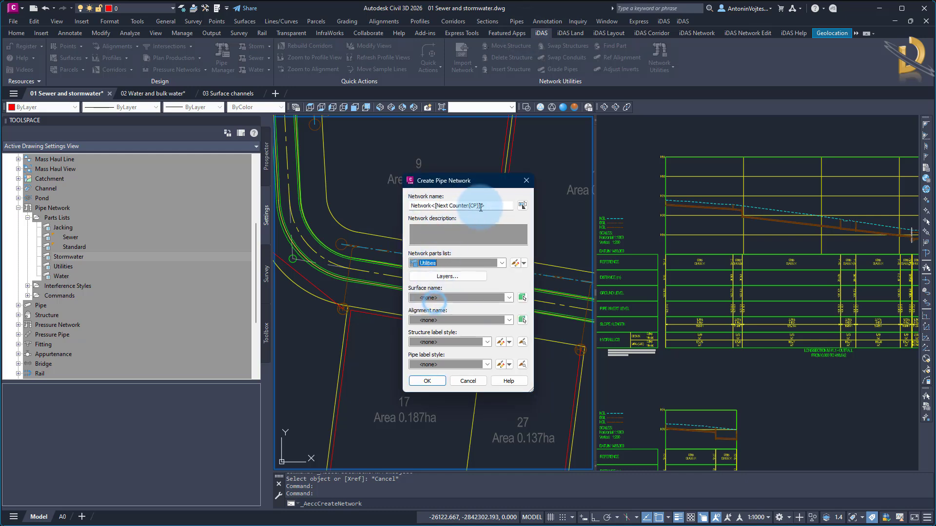
text(Util)
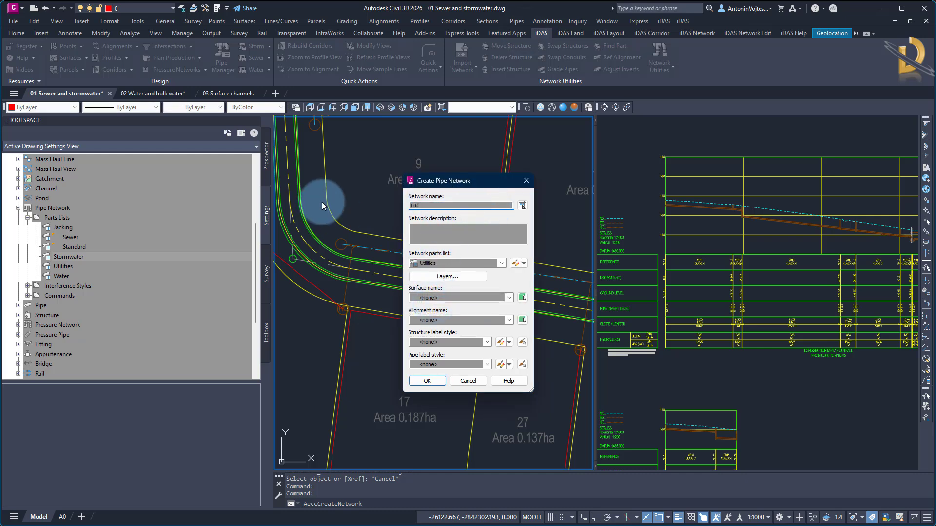
click(429, 297)
click(417, 343)
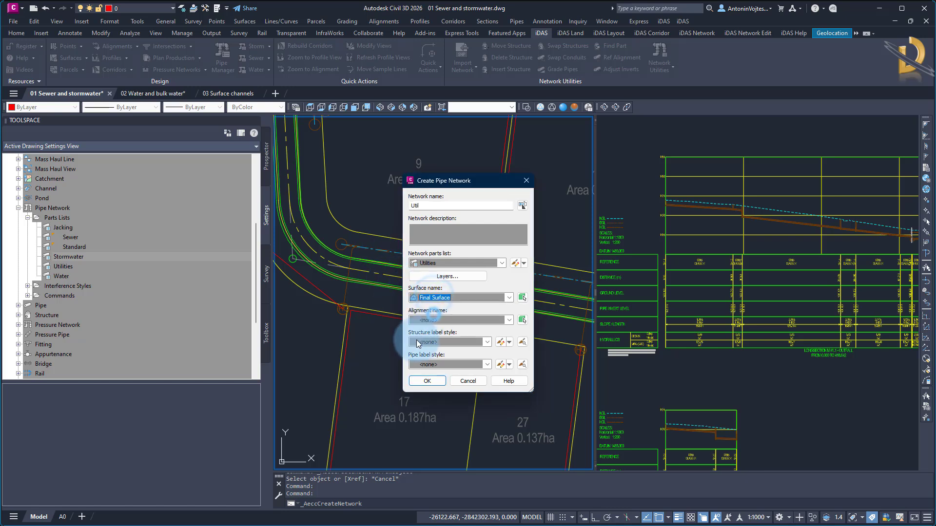
click(426, 381)
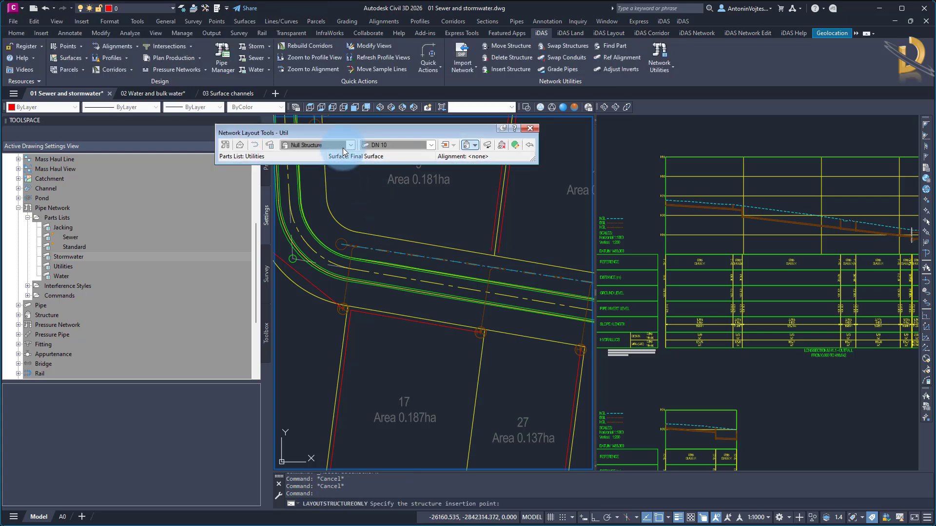
Step: Draw a pipe-only Grouped Conduits Circular 2x2 run, DN 250 WALL 10 SPACING 100 PVC, across the road north of plot 17
click(428, 146)
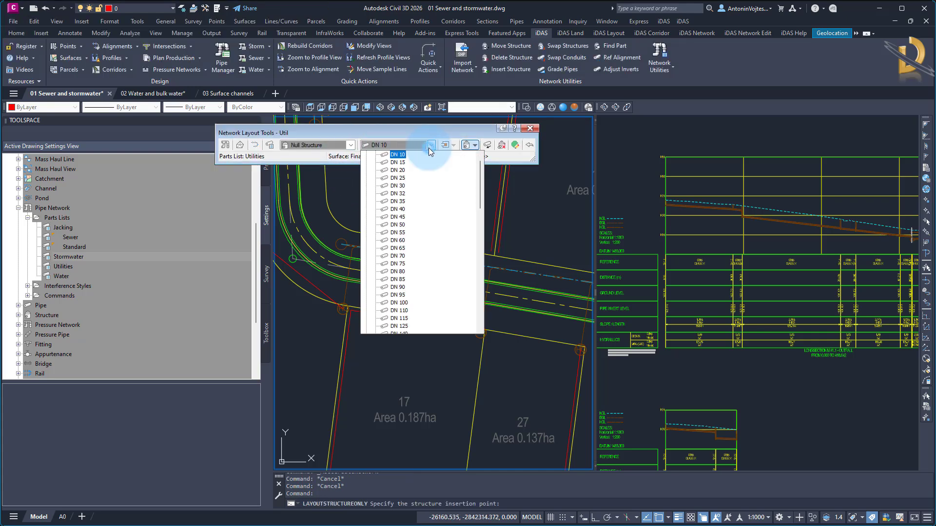
scroll(426, 203, down, 5)
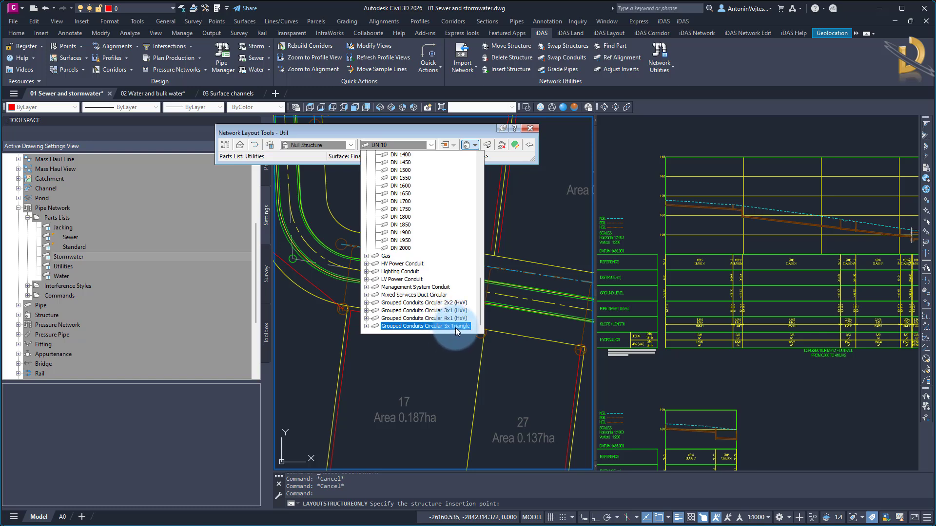
click(367, 304)
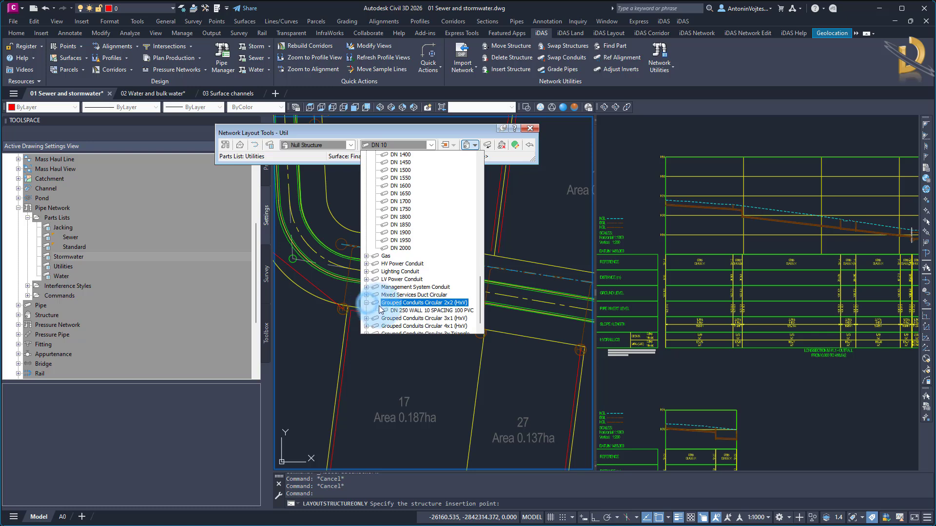
click(404, 312)
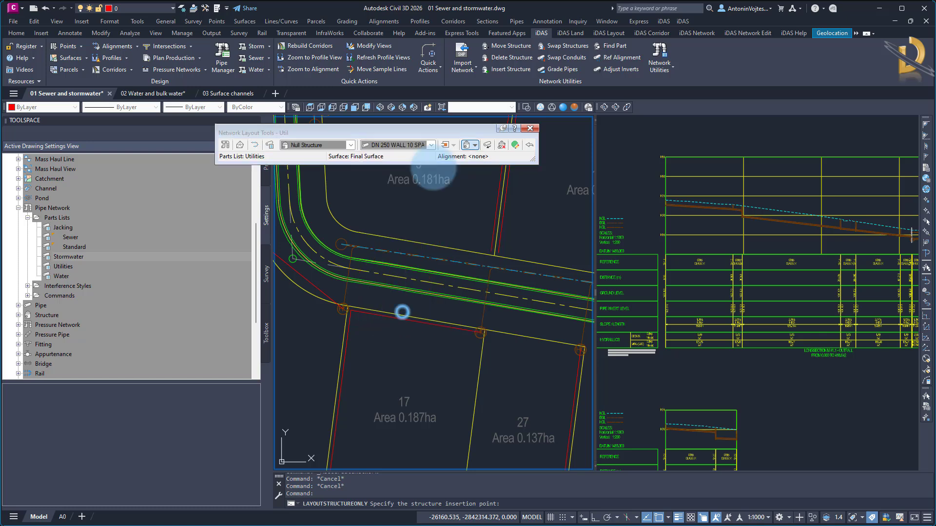
click(475, 145)
click(493, 168)
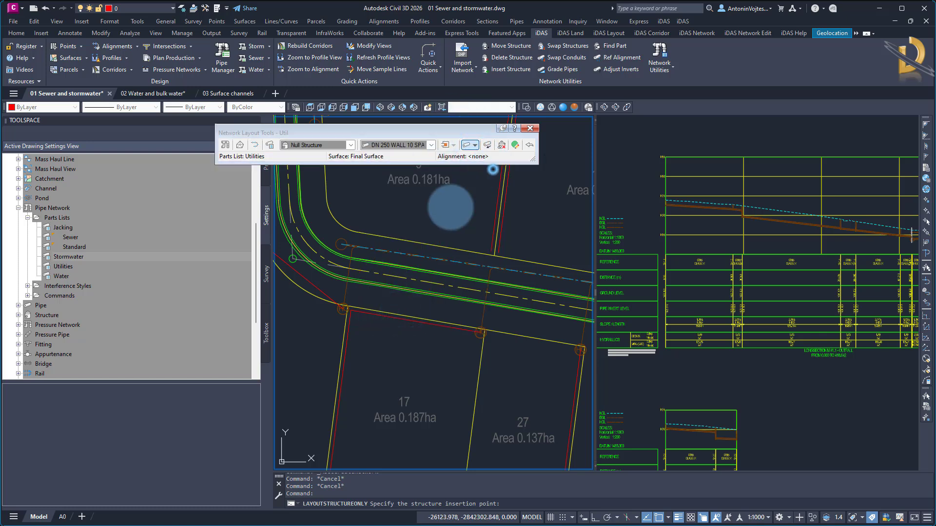
click(372, 357)
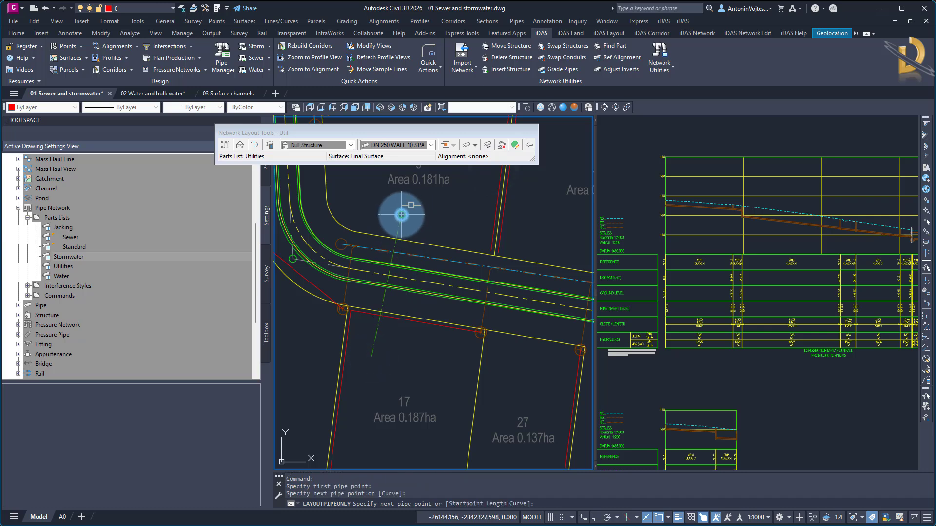
click(401, 214)
Step: Draw a Grouped Conduits Circular 3x1 run, DN 250 WALL 10 SPACING 100 PVC, across the road beside the 2x2 run
click(419, 145)
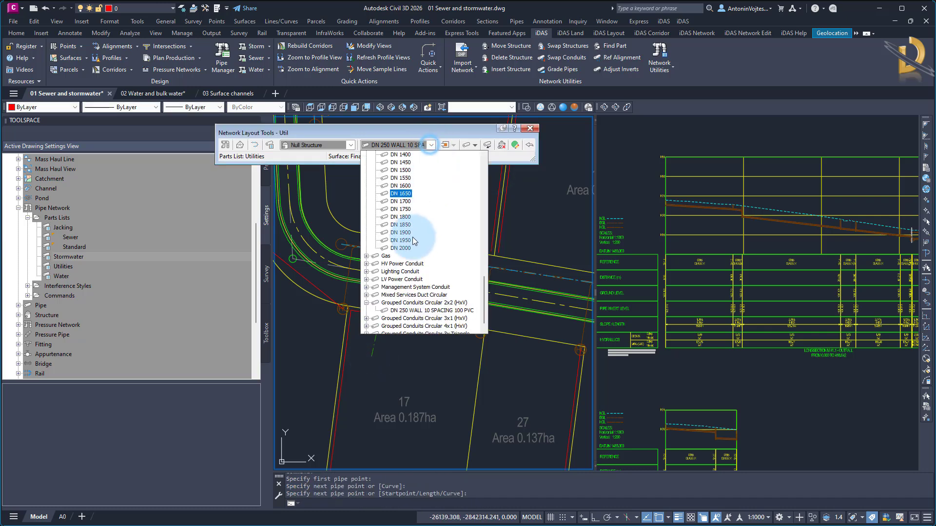
click(406, 319)
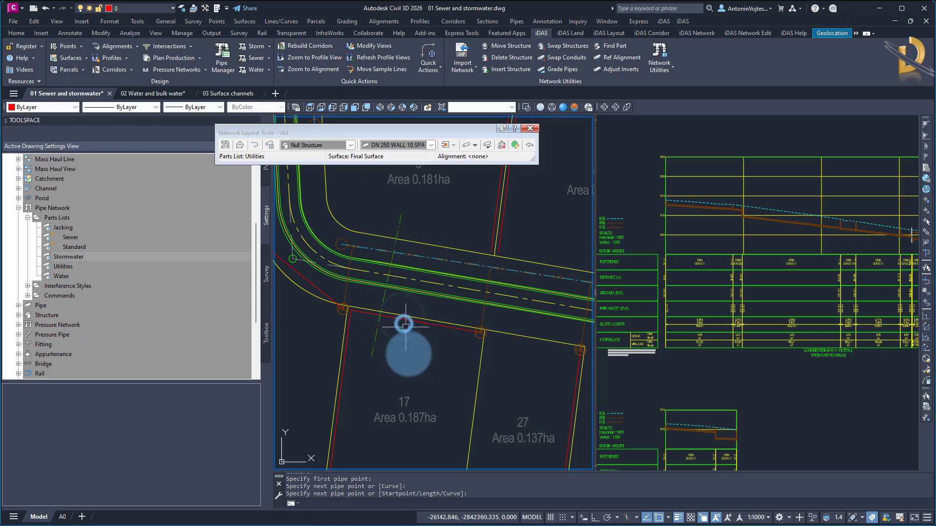
key(Return)
key(Return)
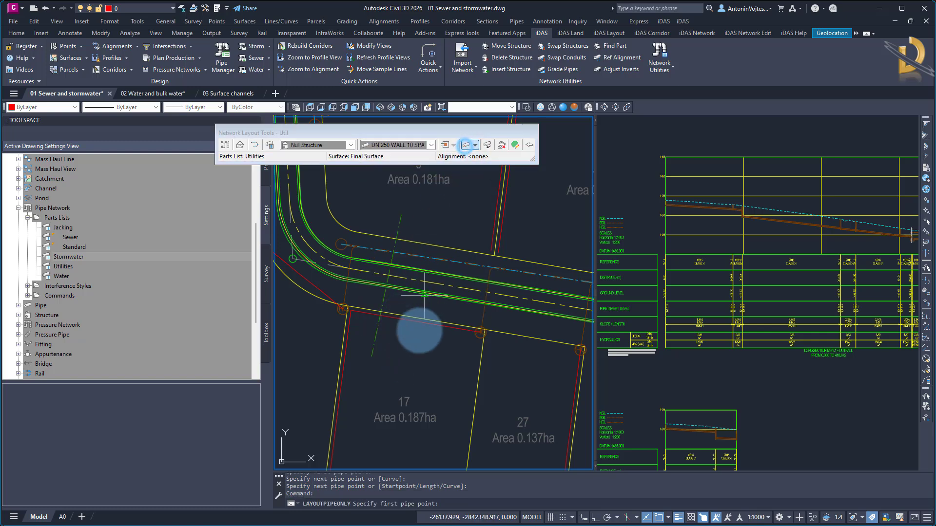
click(402, 370)
click(430, 227)
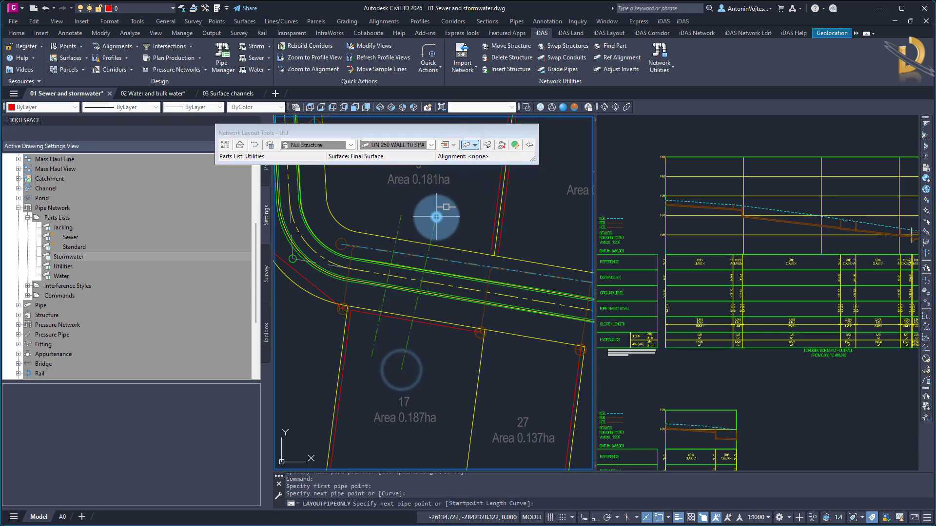
Step: Draw a Grouped Conduits Circular 4x1 run, DN 250 WALL 10 SPACING 100 PVC, across the road beside the 3x1 run
click(432, 145)
scroll(413, 317, down, 1)
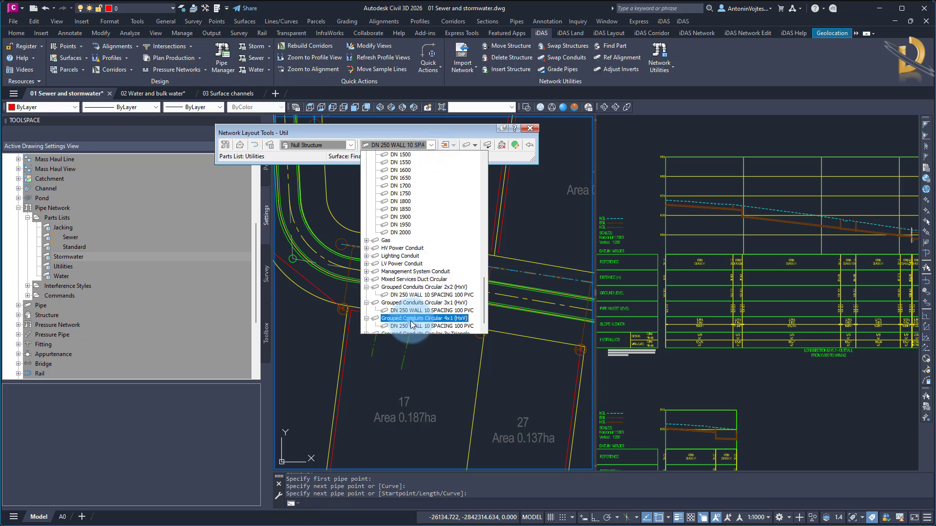
click(412, 326)
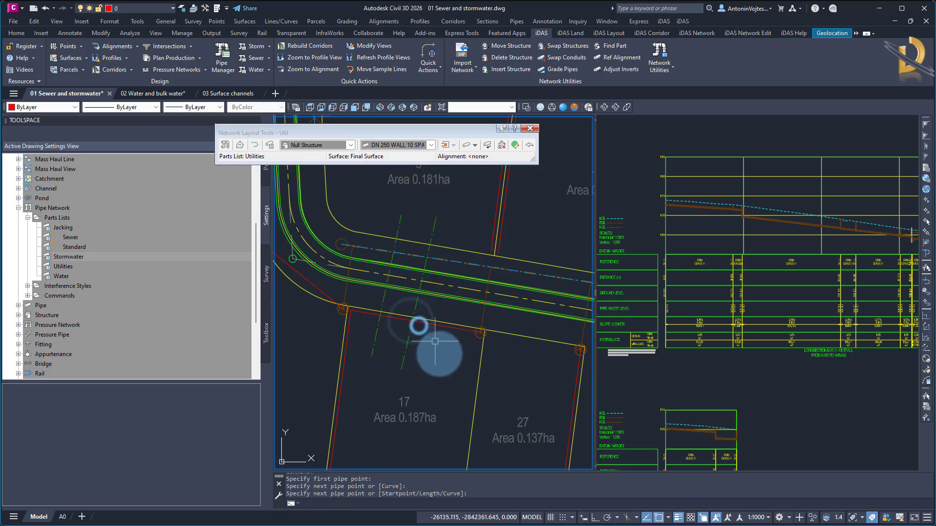
click(475, 145)
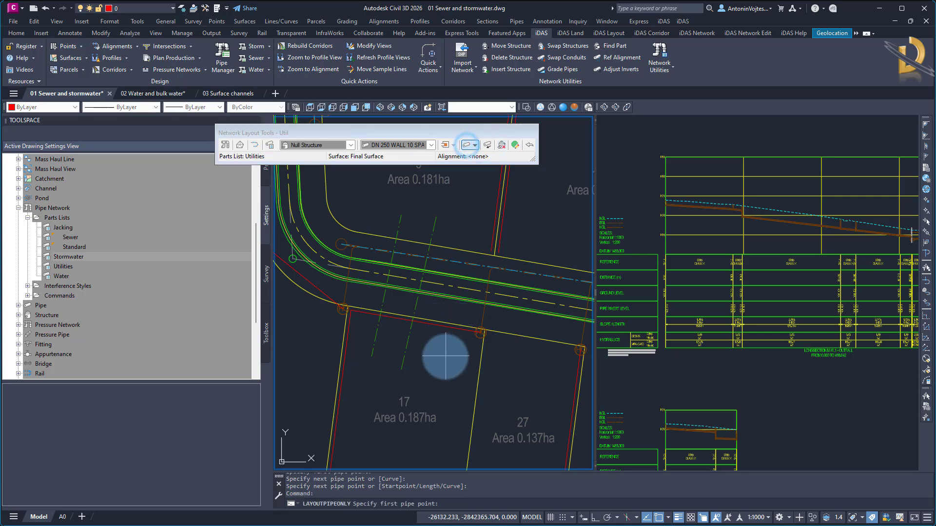
click(427, 362)
click(454, 195)
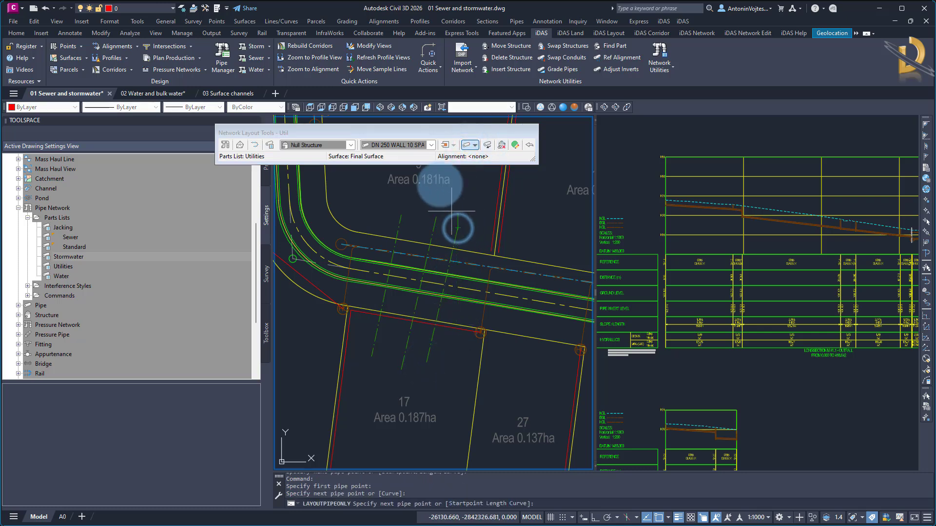
Step: Draw a pipe-only Grouped Conduits Circular 3x Triangle run, DN 250 WALL 10, across the road beside the 4x1 run and finish the network layout
click(431, 145)
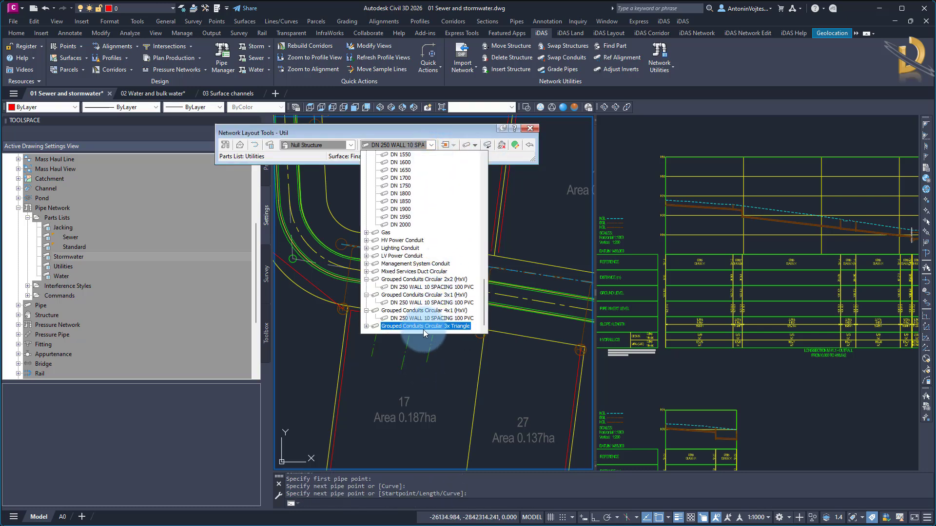
click(367, 326)
click(408, 326)
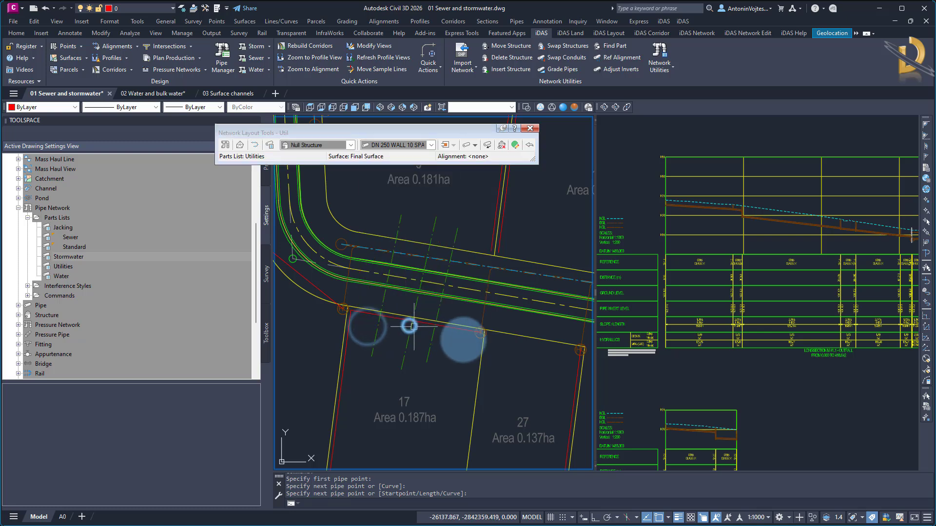
click(467, 145)
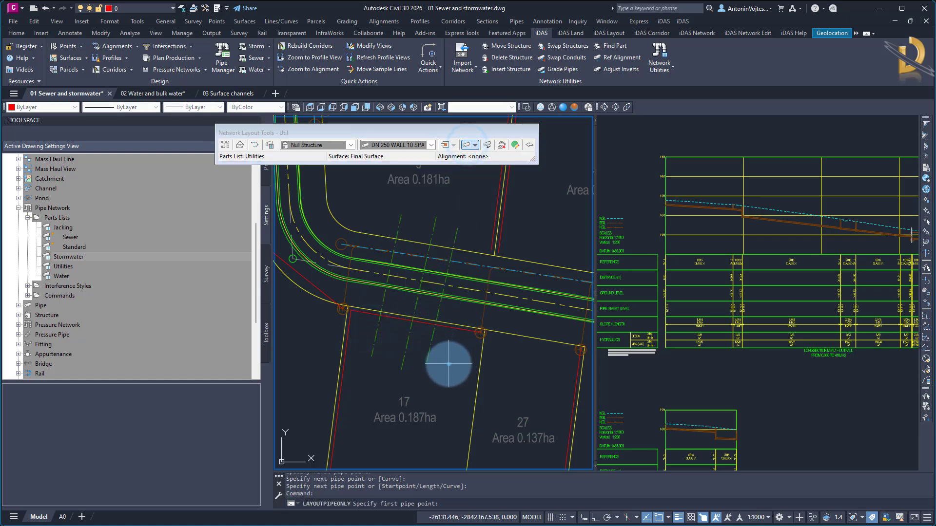
click(448, 364)
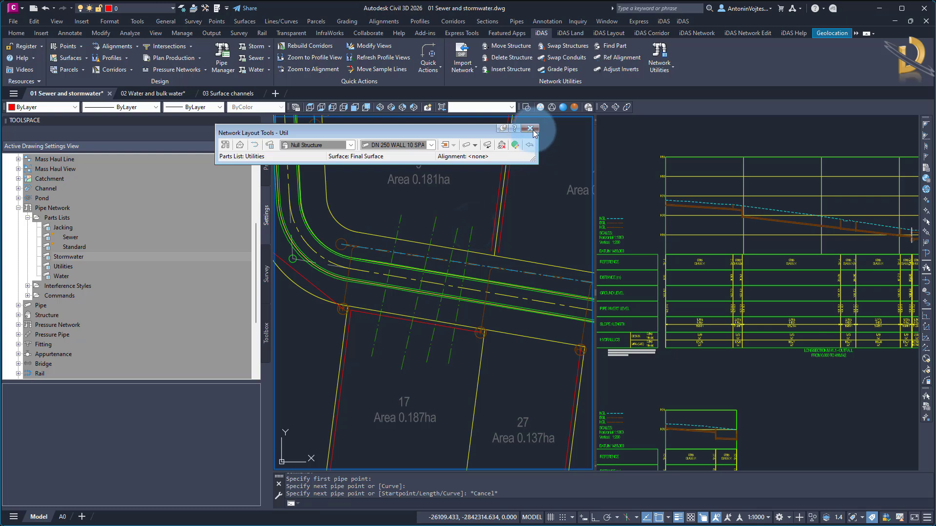
click(533, 130)
Step: Edit the Utility | Mixed Services pipe style of the 2x2 conduit run, making the Pipe Solid component visible in plan view
middle_drag(383, 313, 373, 273)
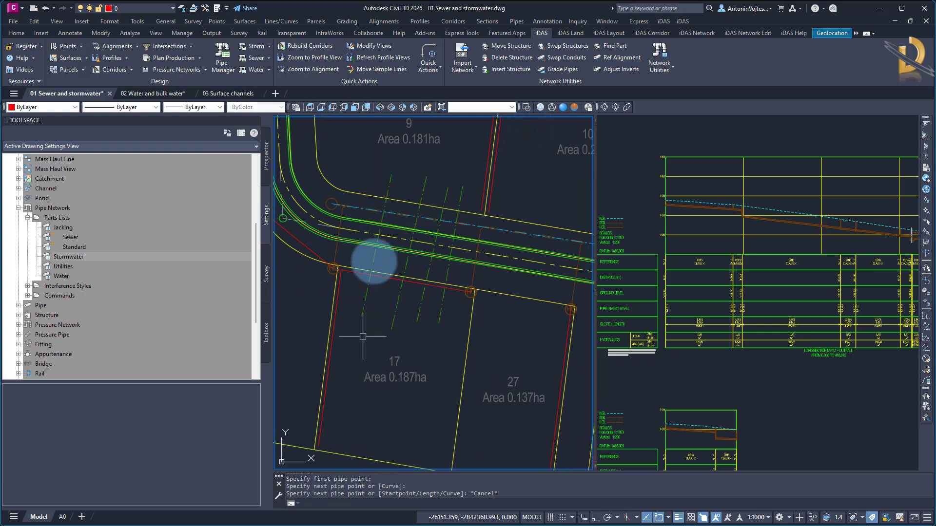
click(389, 195)
right_click(392, 185)
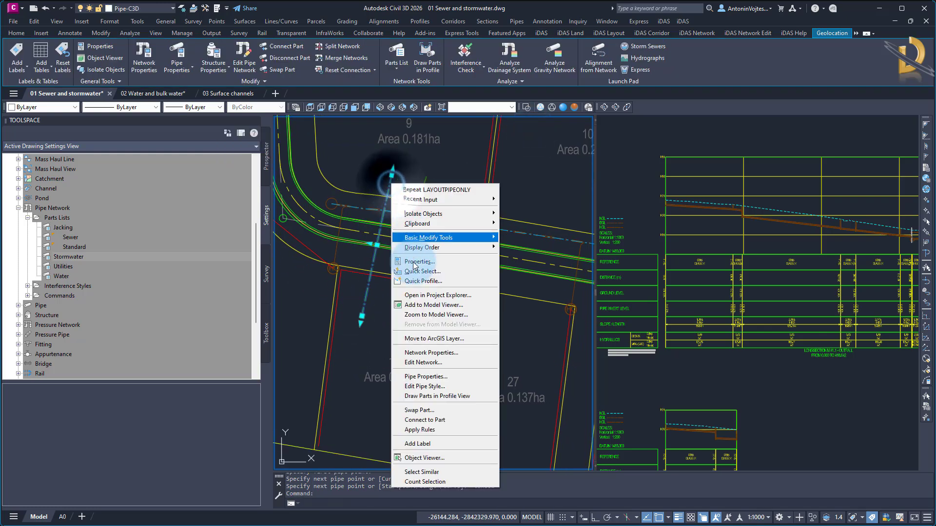
click(431, 388)
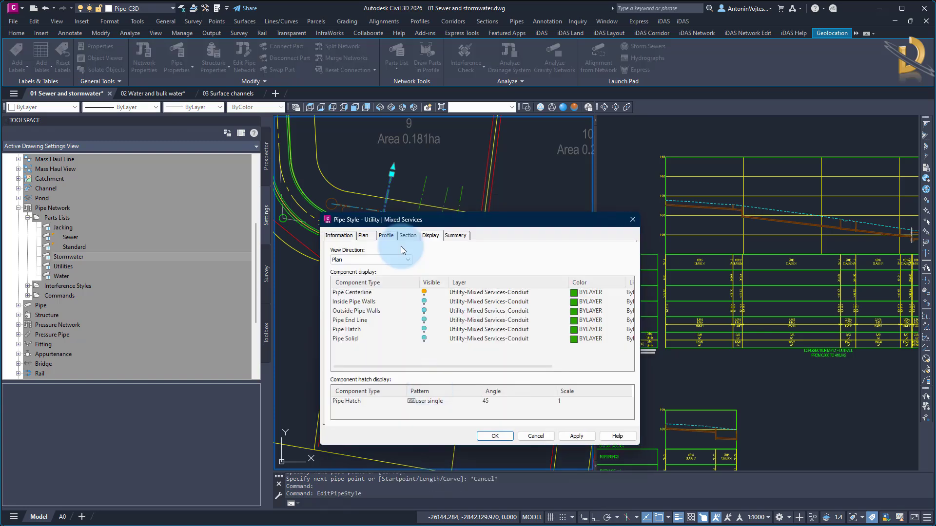
click(348, 339)
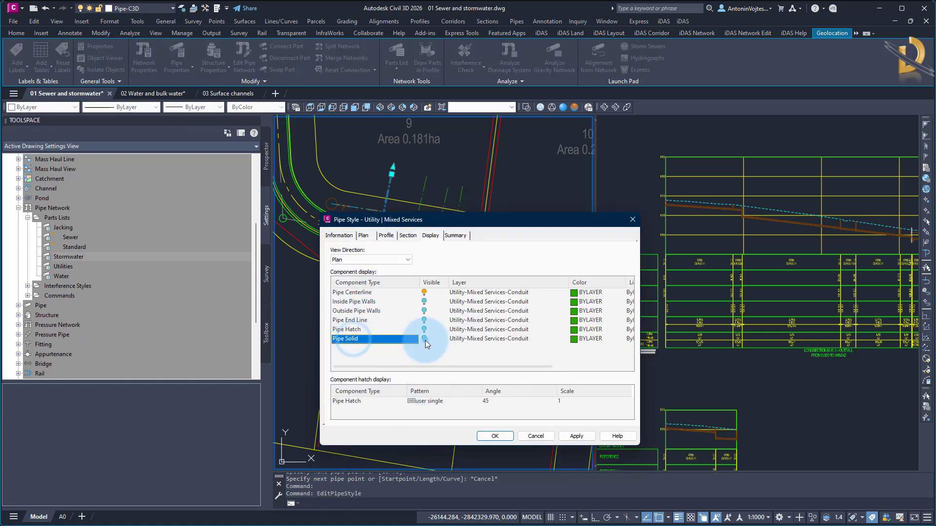
click(424, 339)
click(488, 435)
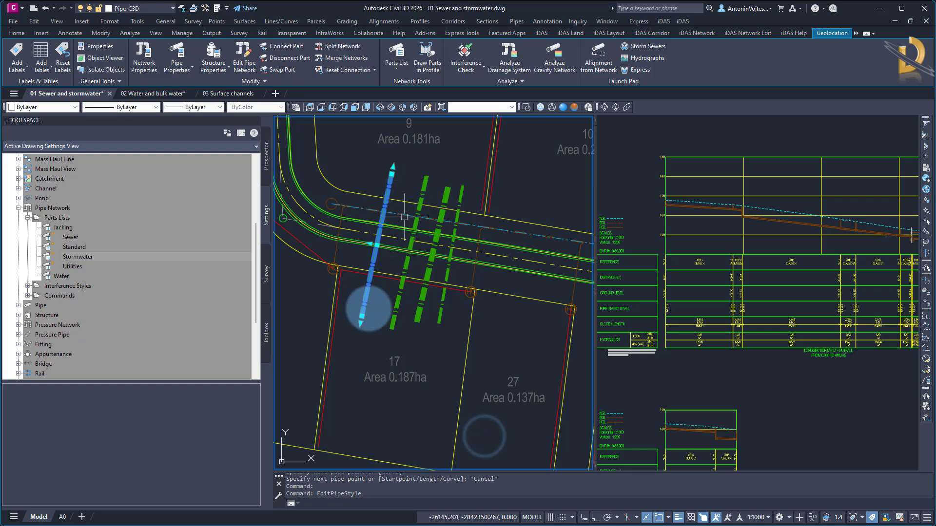
key(Escape)
Step: Select all four grouped conduit runs and inspect their 3D arrangement and end faces in the Object Viewer
click(444, 342)
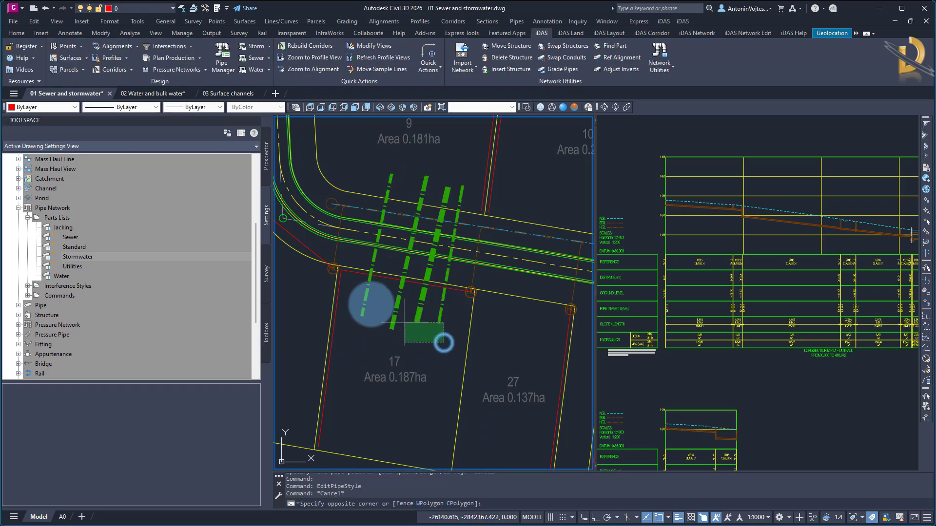
click(355, 298)
right_click(356, 298)
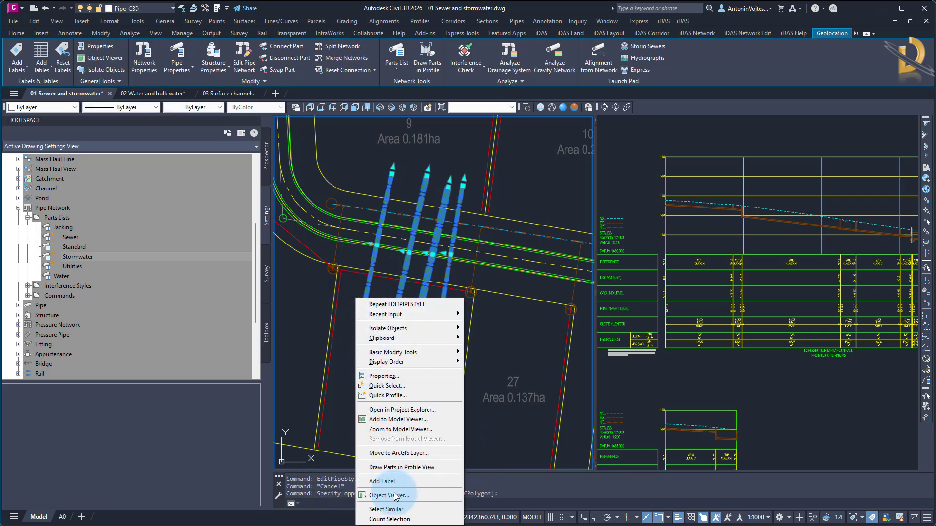
click(394, 494)
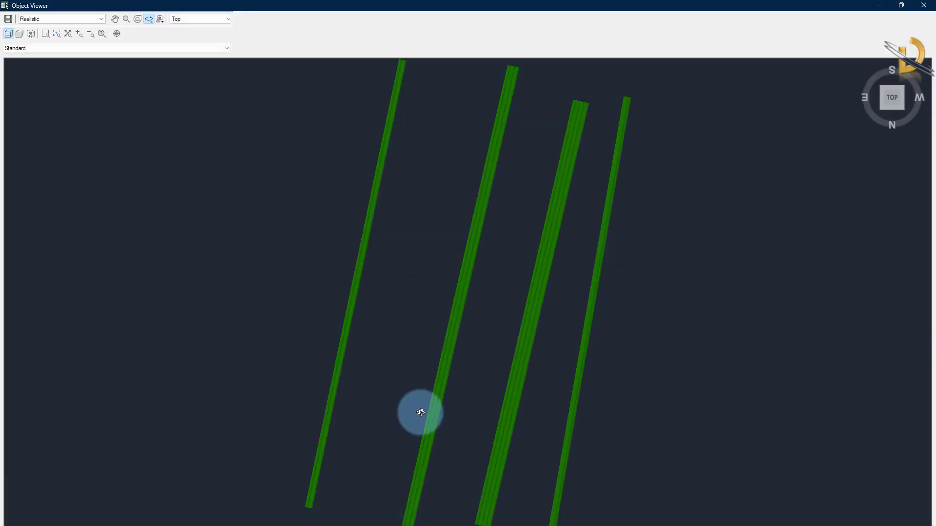
drag(417, 463, 129, 316)
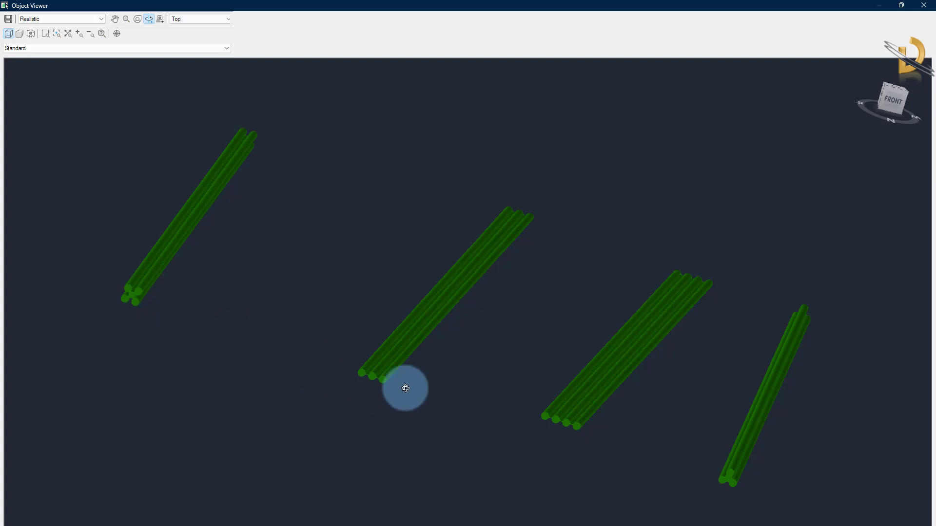
middle_drag(449, 410, 271, 326)
middle_drag(518, 420, 428, 374)
scroll(429, 378, up, 5)
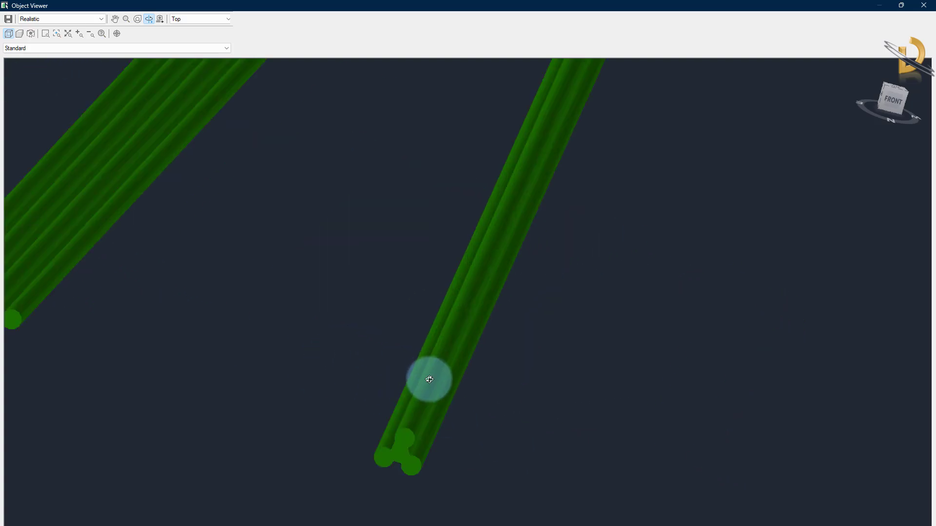
scroll(522, 340, down, 5)
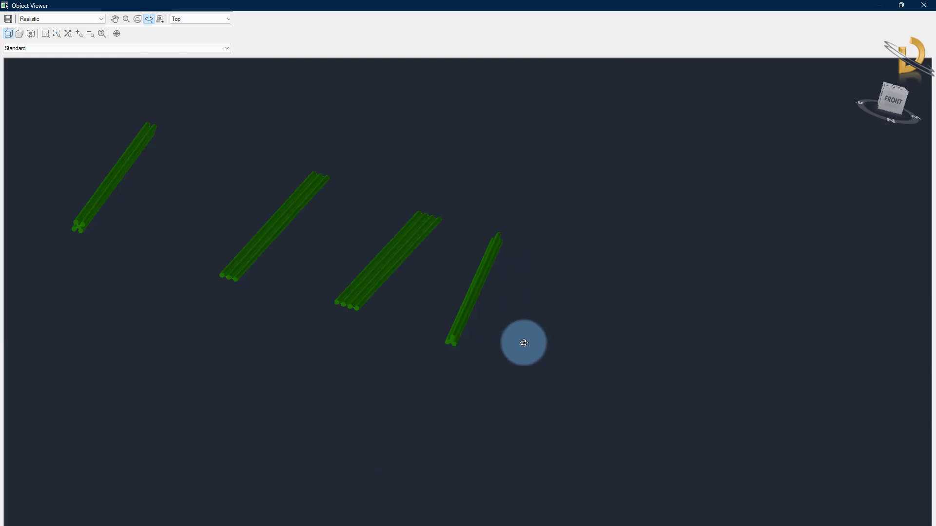
key(Escape)
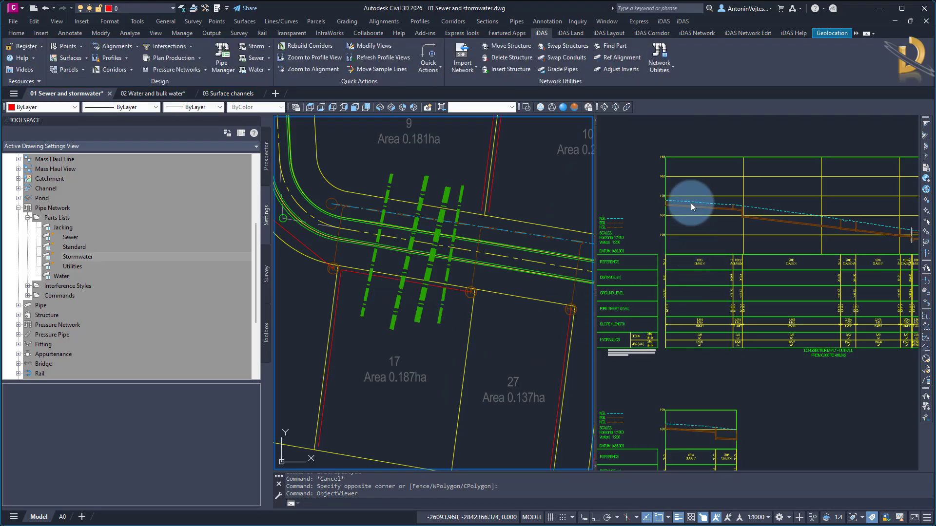
middle_drag(372, 330, 345, 334)
key(Escape)
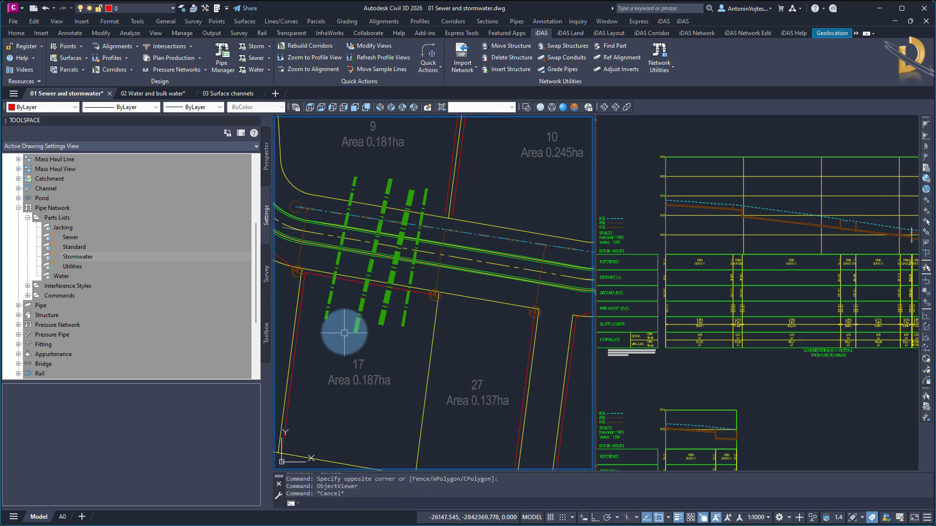
Step: Start Draw Parts in Profile View and select the upper longsection profile view as the target
click(126, 60)
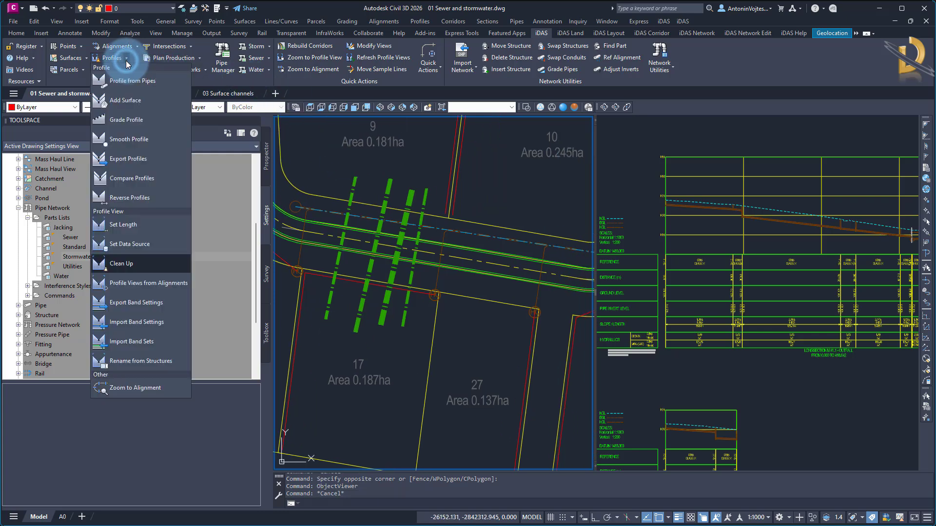
click(142, 265)
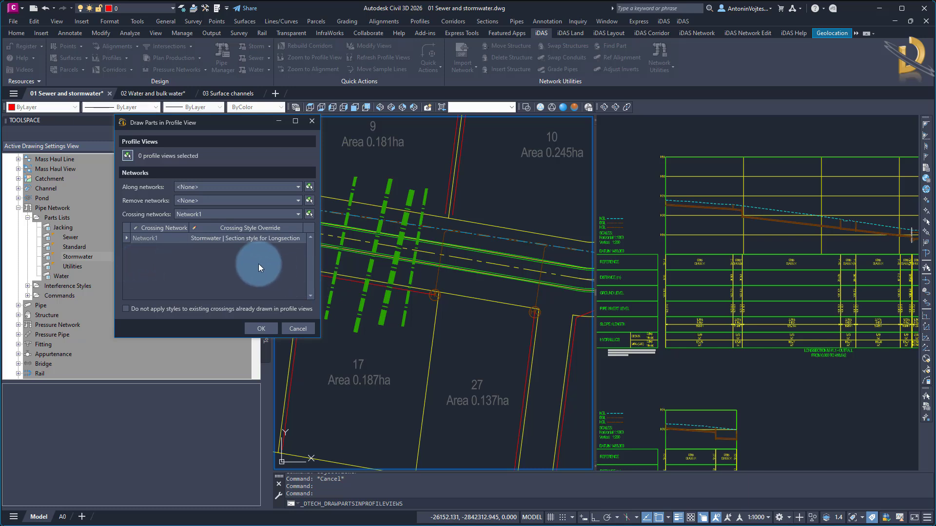
click(128, 157)
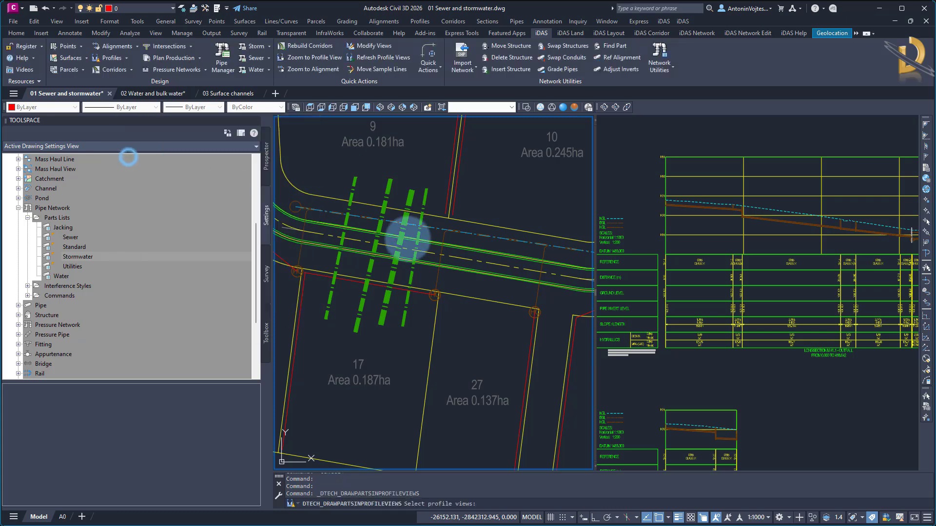
scroll(519, 293, down, 4)
middle_drag(520, 293, 433, 299)
click(834, 412)
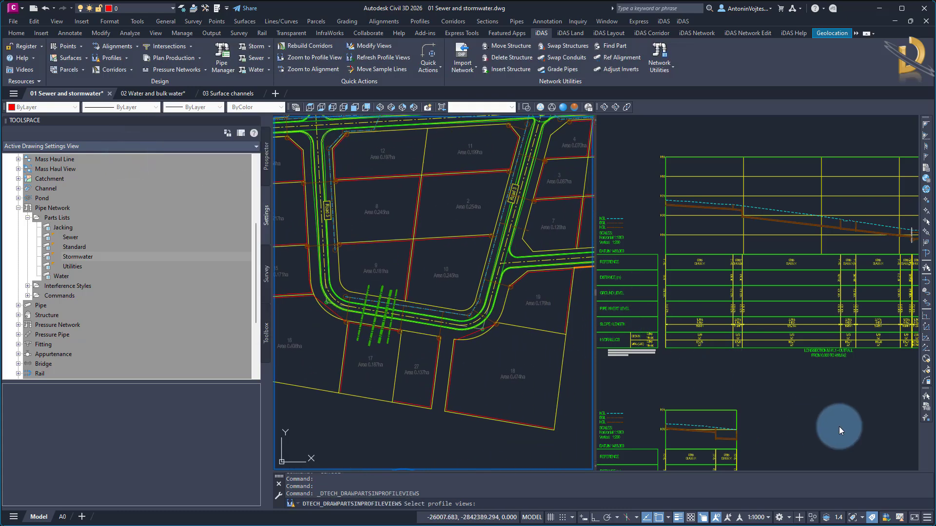
click(754, 297)
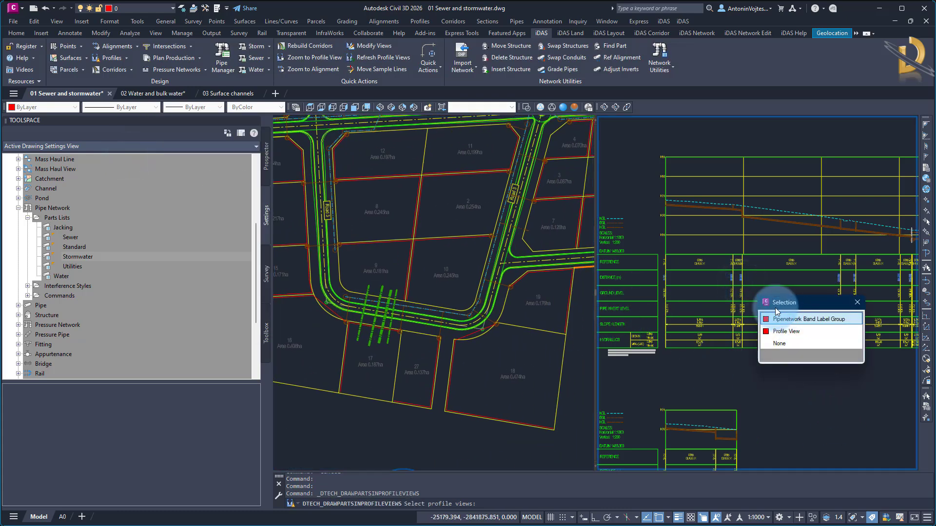
click(780, 384)
click(712, 285)
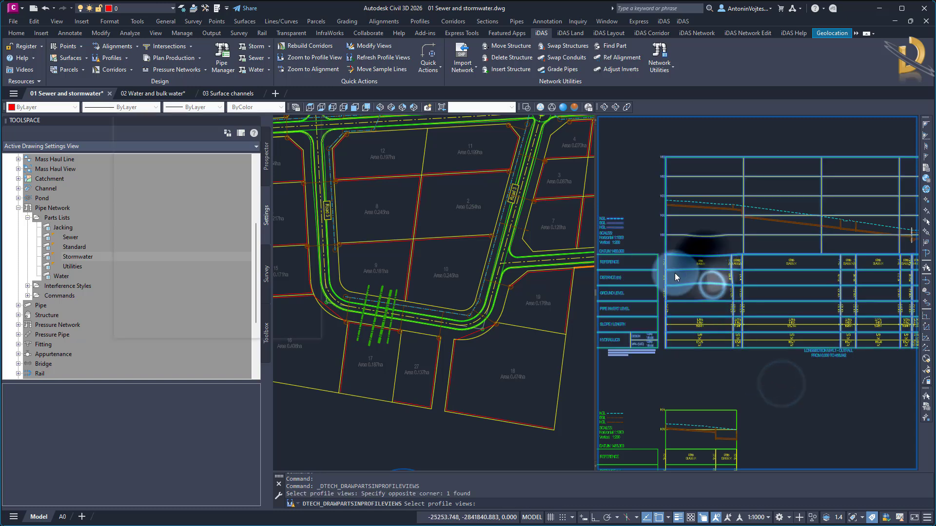
key(Return)
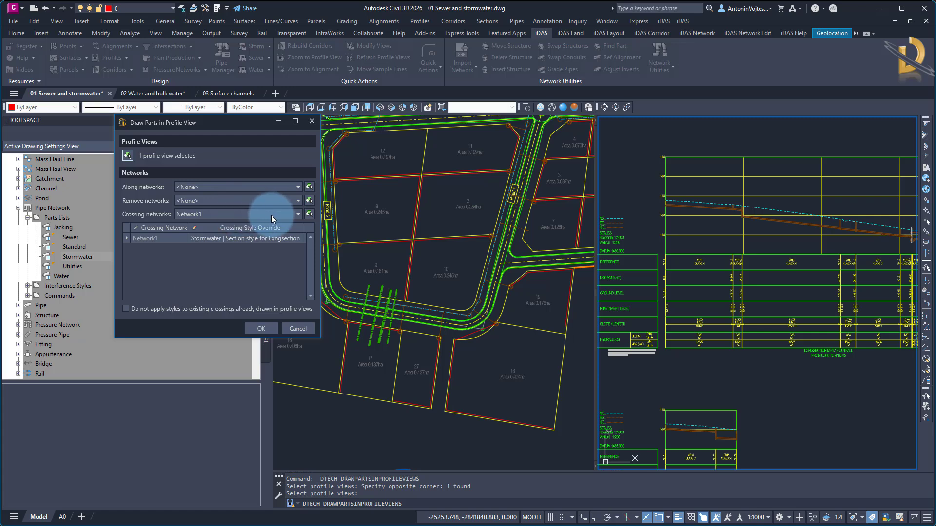
Step: Draw the Util network as crossings in the profile view with the Utility | Mixed Services | Section style for Longsection override
click(299, 216)
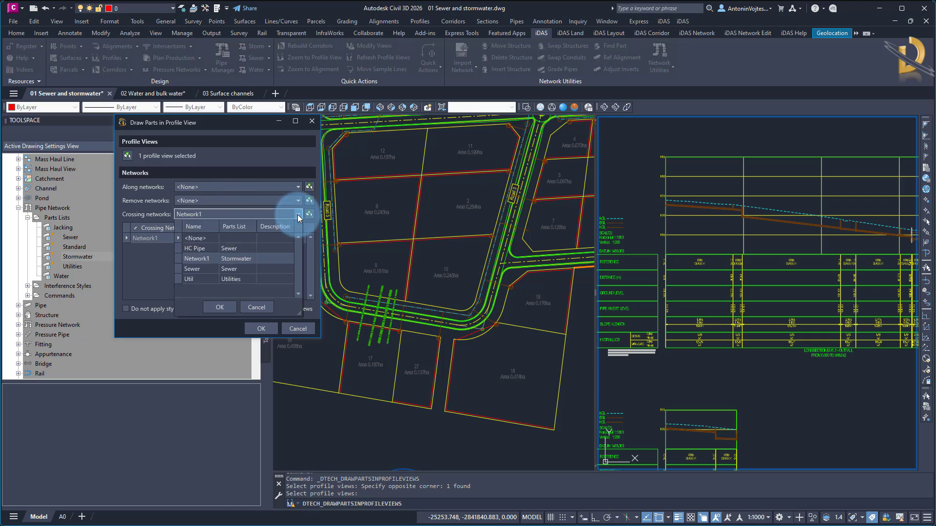
click(197, 279)
click(217, 307)
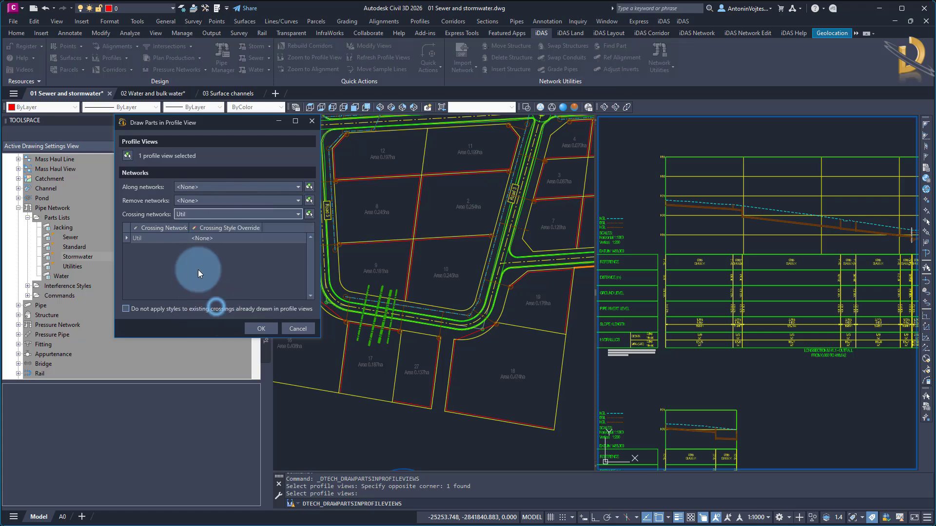
click(212, 242)
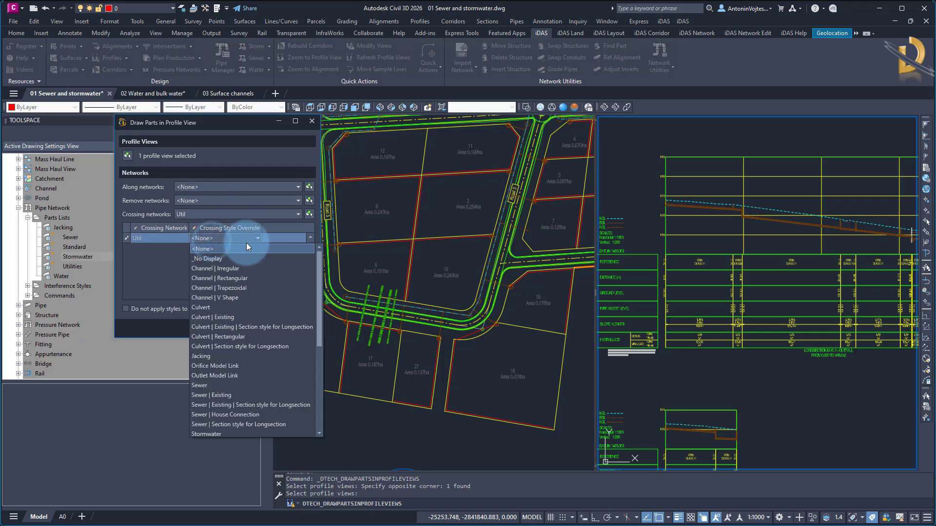
scroll(245, 341, down, 5)
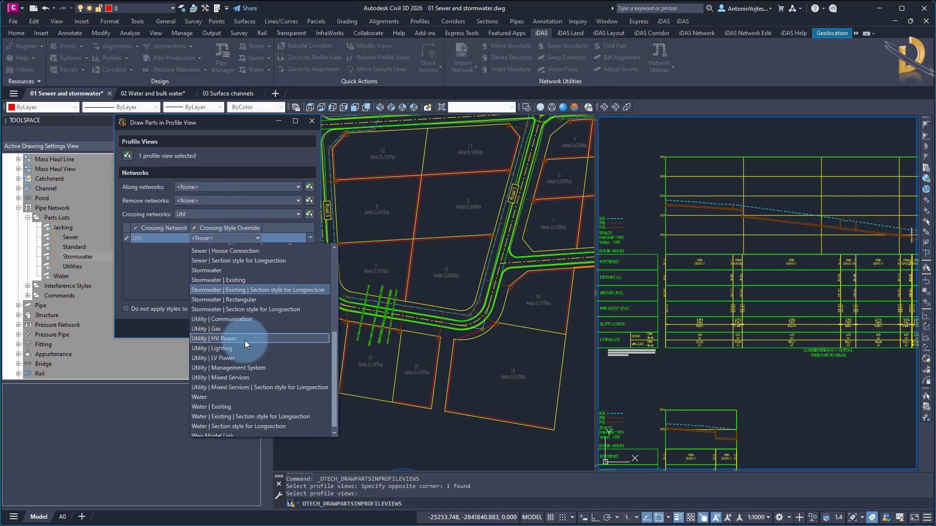
click(233, 385)
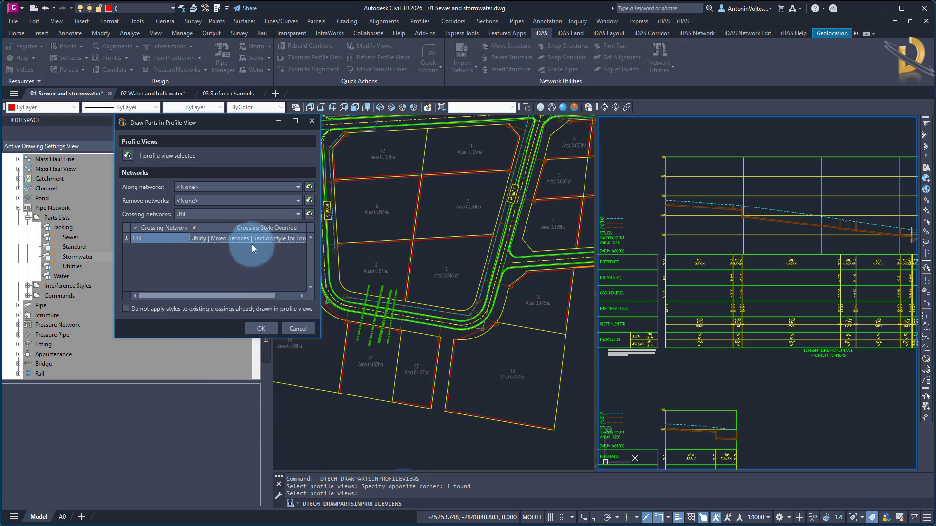
click(265, 331)
Step: Examine the grouped conduit crossings against the pipeline in the longsection profile view
scroll(677, 202, up, 3)
scroll(678, 202, up, 5)
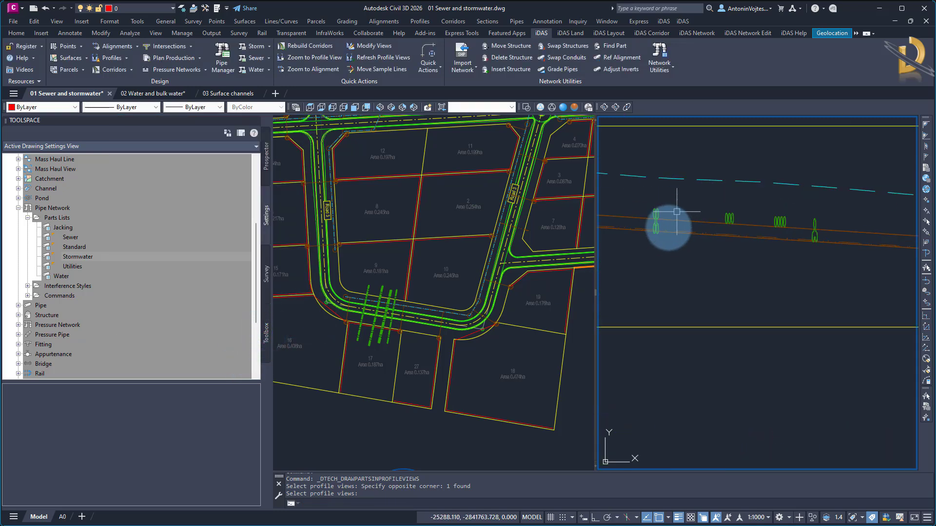
scroll(748, 305, down, 3)
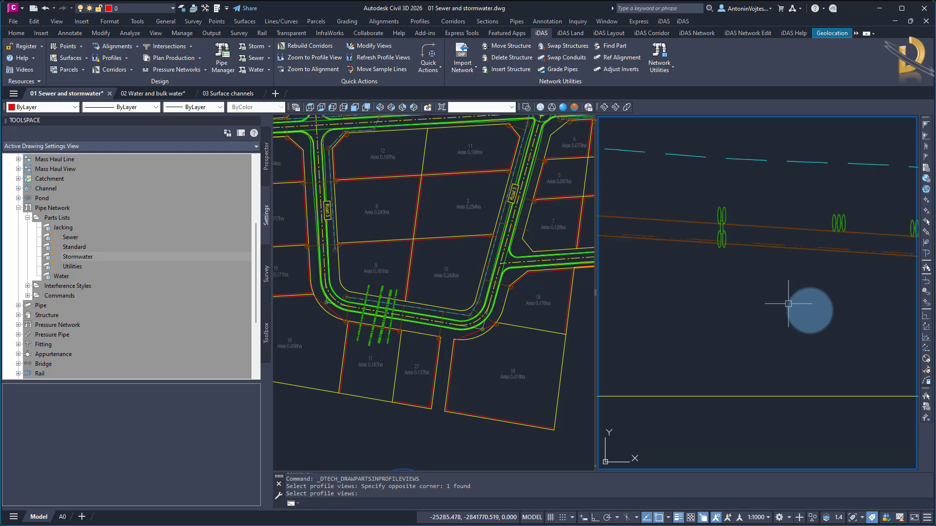
middle_drag(747, 305, 850, 314)
scroll(844, 314, down, 3)
middle_drag(773, 337, 748, 275)
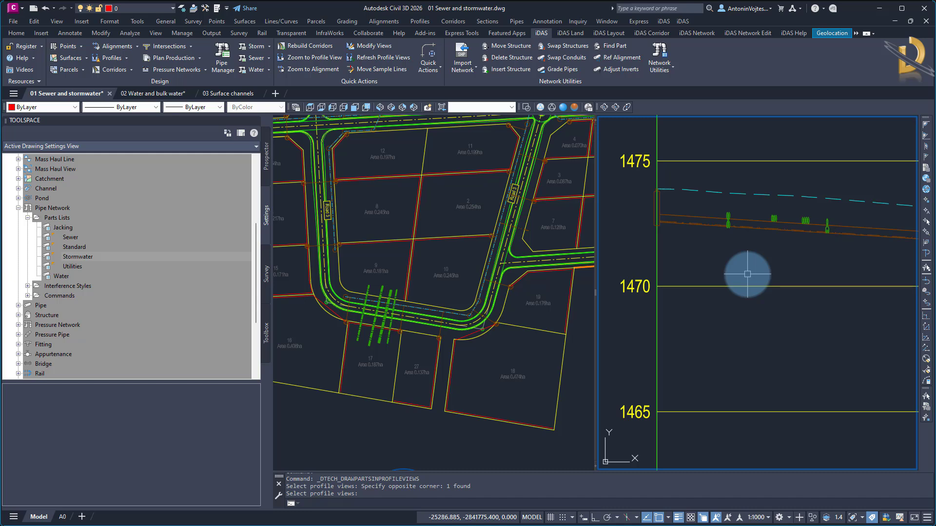
Step: Switch to the 02 Water and bulk water drawing and examine the bulk line from the reservoir and pump to the tank
click(142, 94)
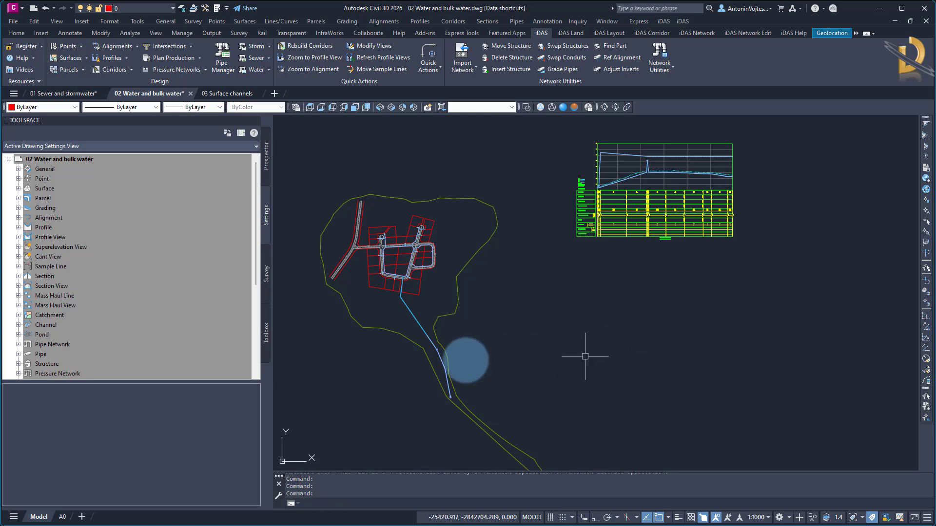
scroll(446, 394, up, 9)
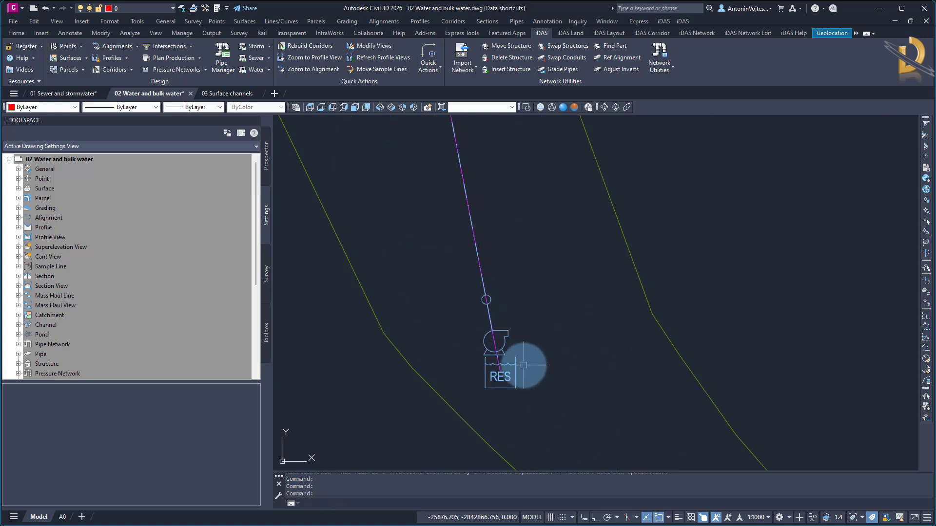
scroll(507, 371, down, 5)
scroll(445, 195, down, 2)
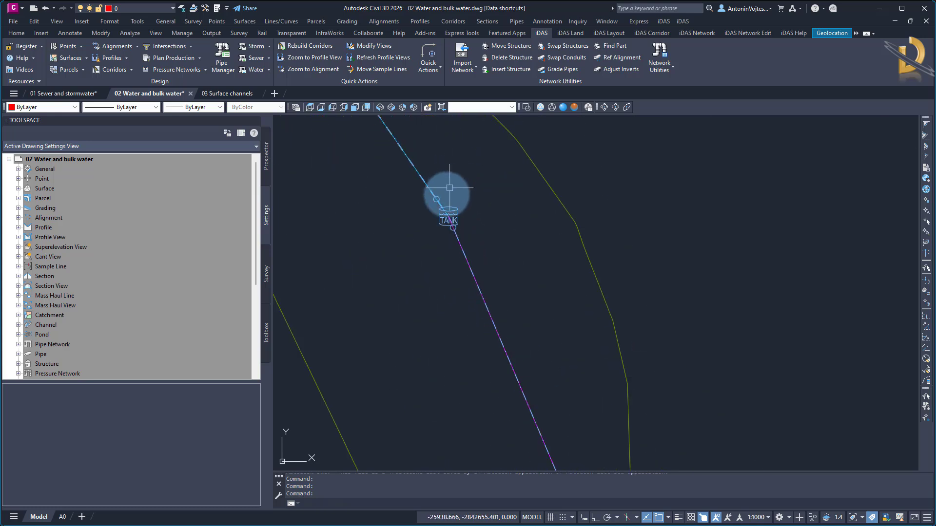
Step: Open the 02 Water and bulk water drawing's Water network in the Devotech iDAS network manager
scroll(491, 399, down, 3)
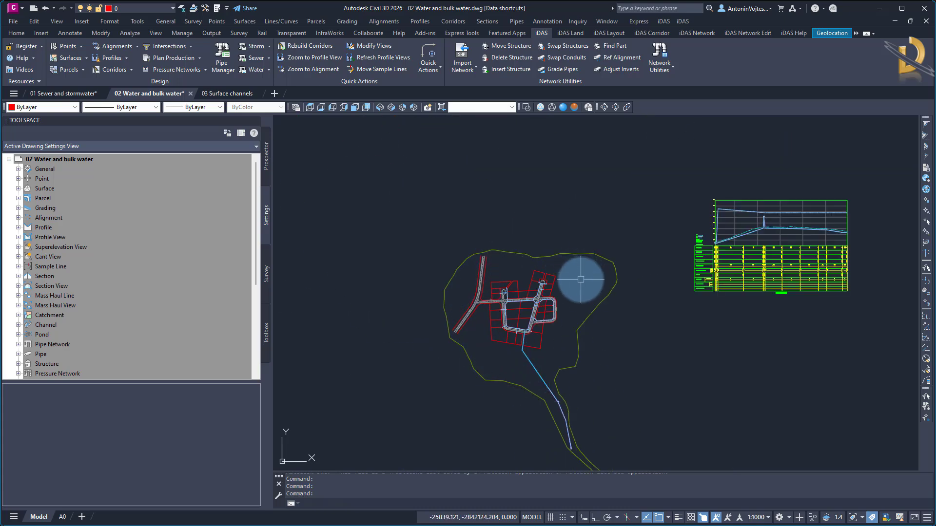
middle_drag(560, 314, 460, 238)
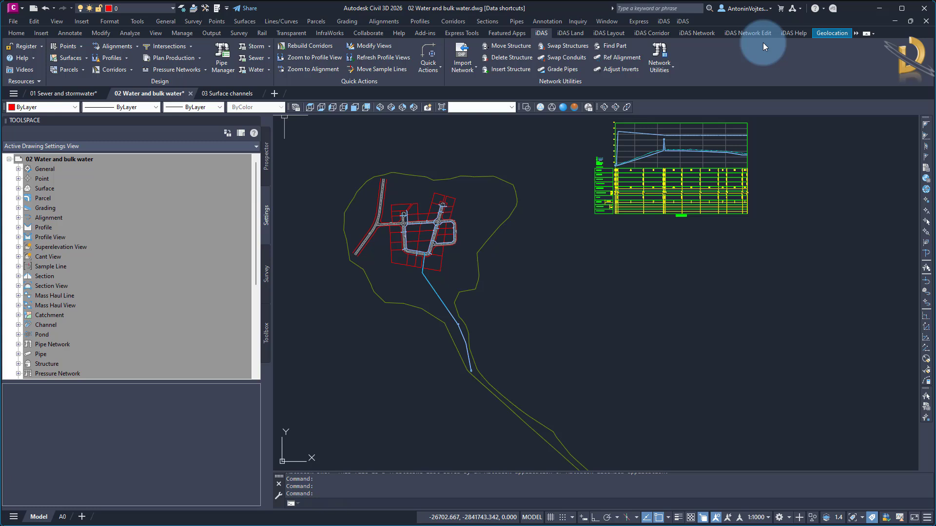
click(749, 33)
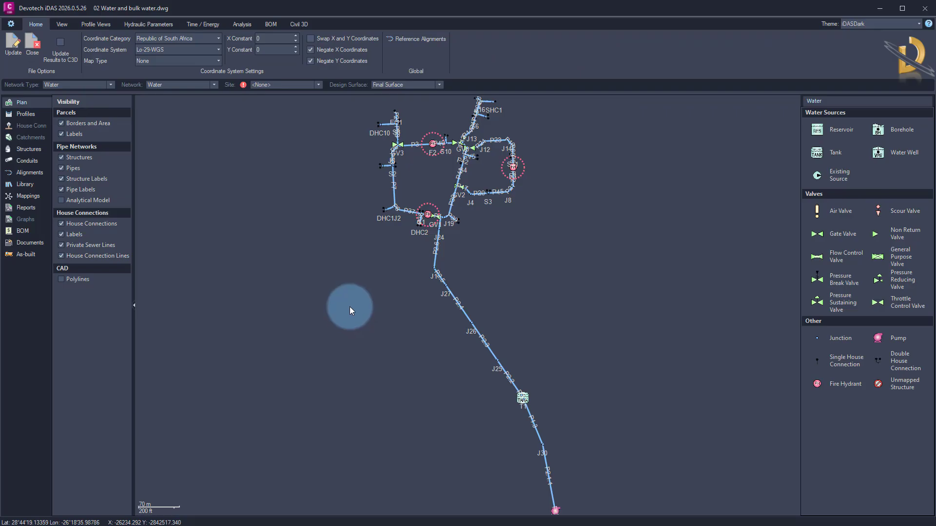
Step: Calculate the bill of materials with Depth Group 1 and display the water network fittings list
click(25, 230)
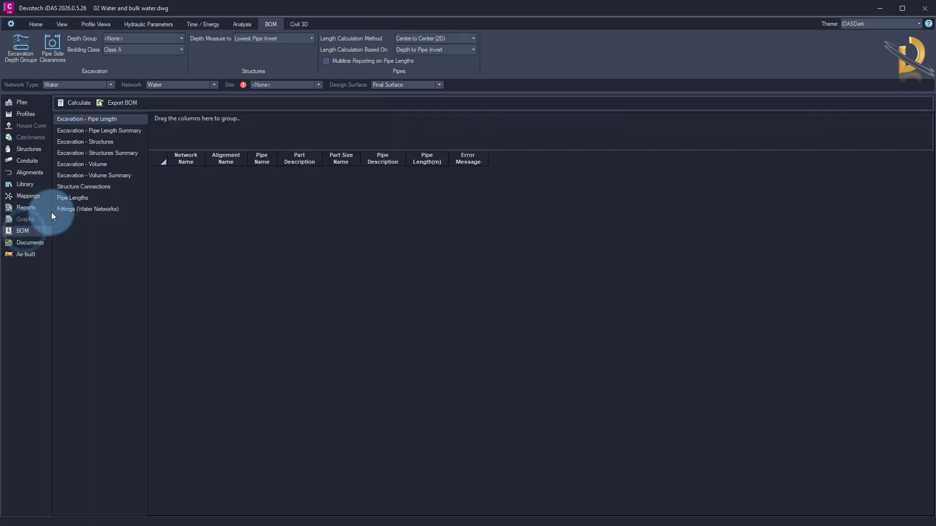
click(128, 40)
click(123, 59)
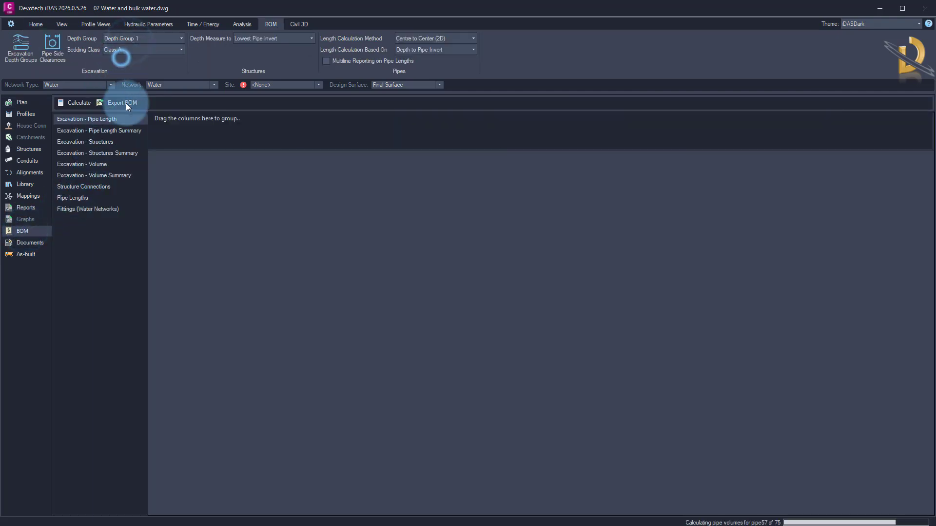
click(69, 210)
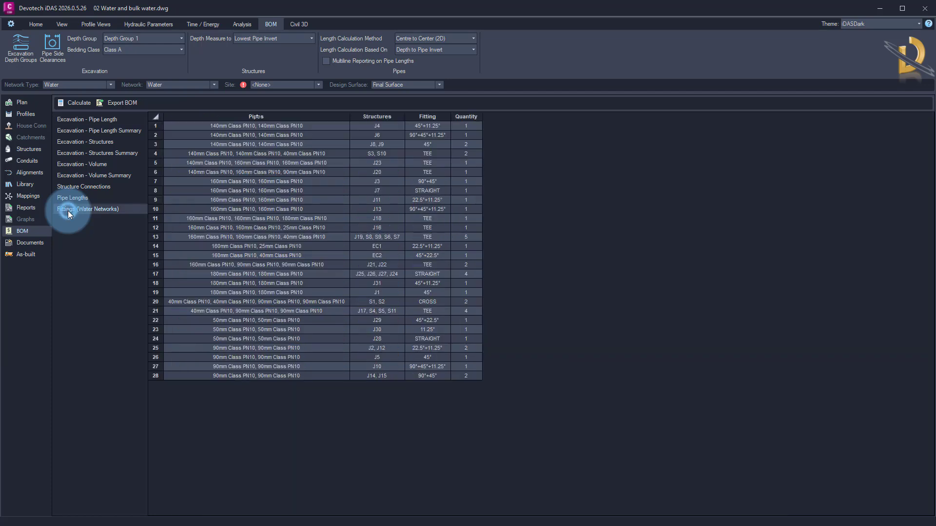
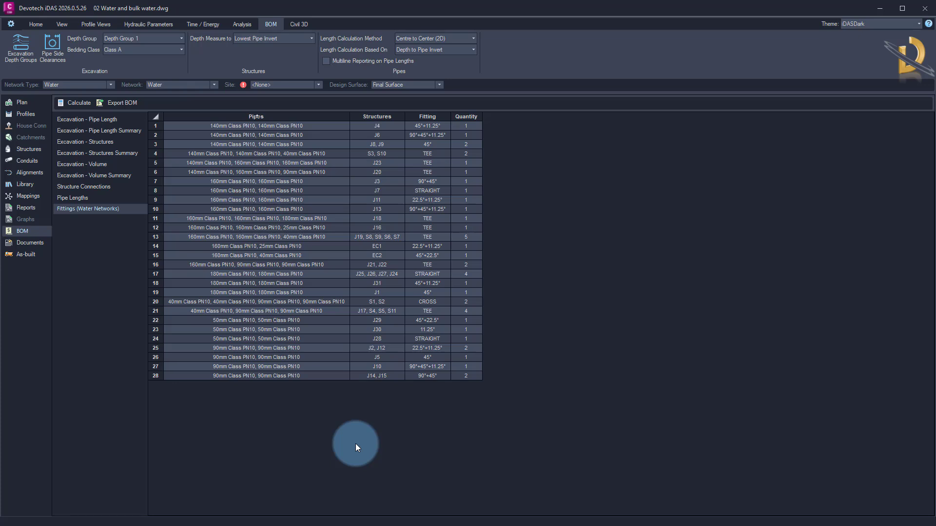
Step: Open the network's pumps table and inspect the pump curve options available for the pump
click(28, 149)
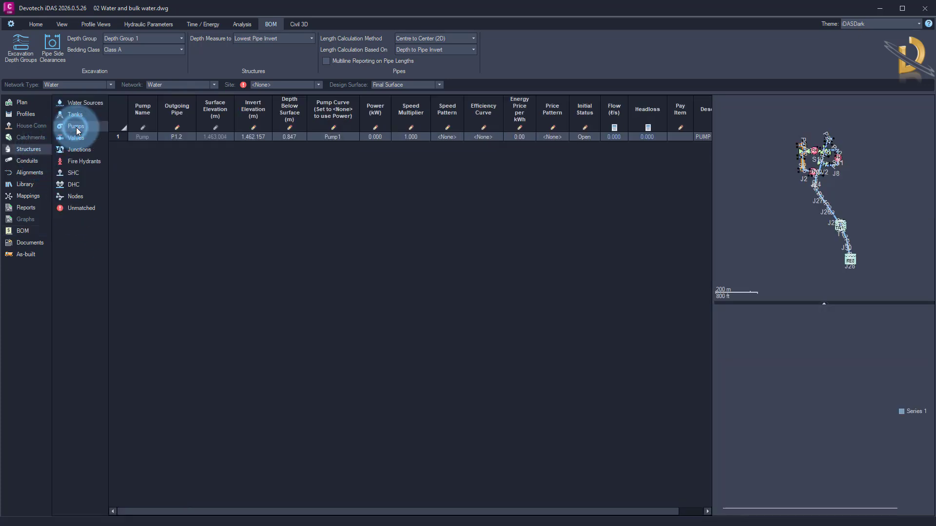
click(77, 131)
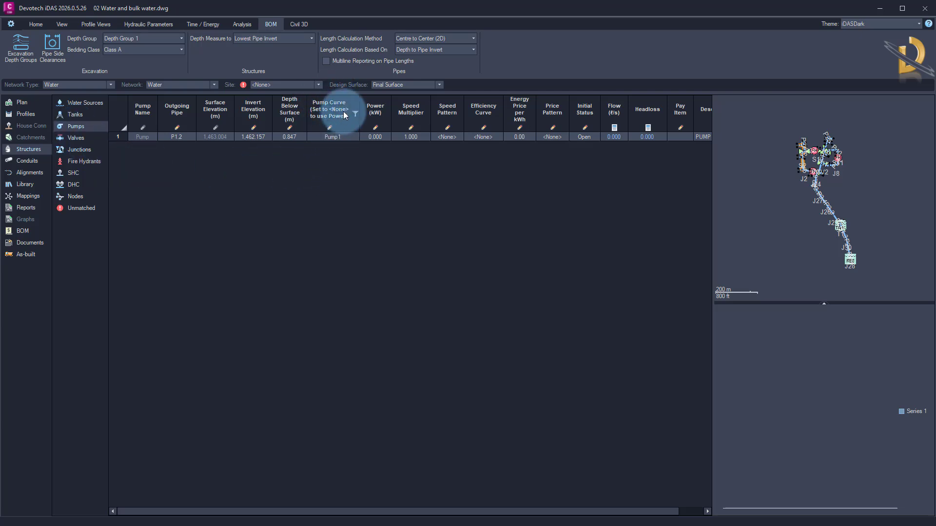
click(343, 137)
click(354, 137)
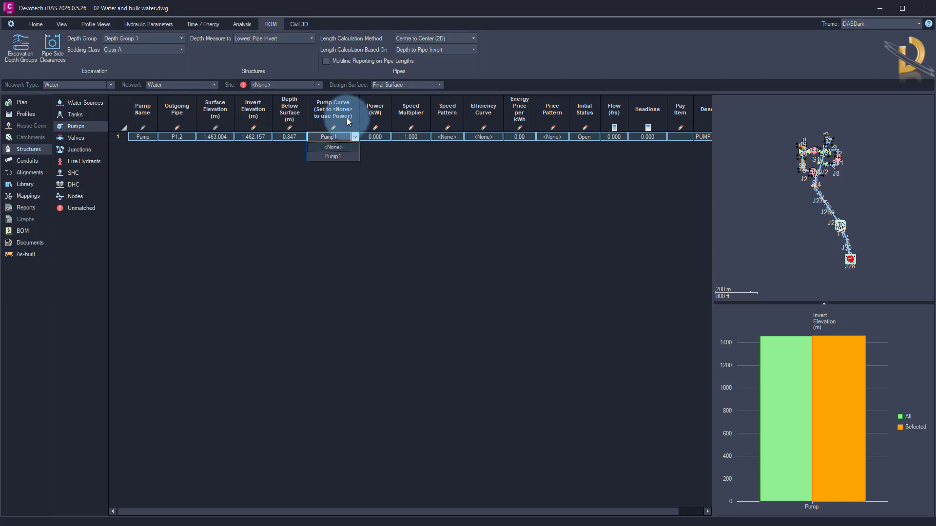
click(297, 192)
click(385, 161)
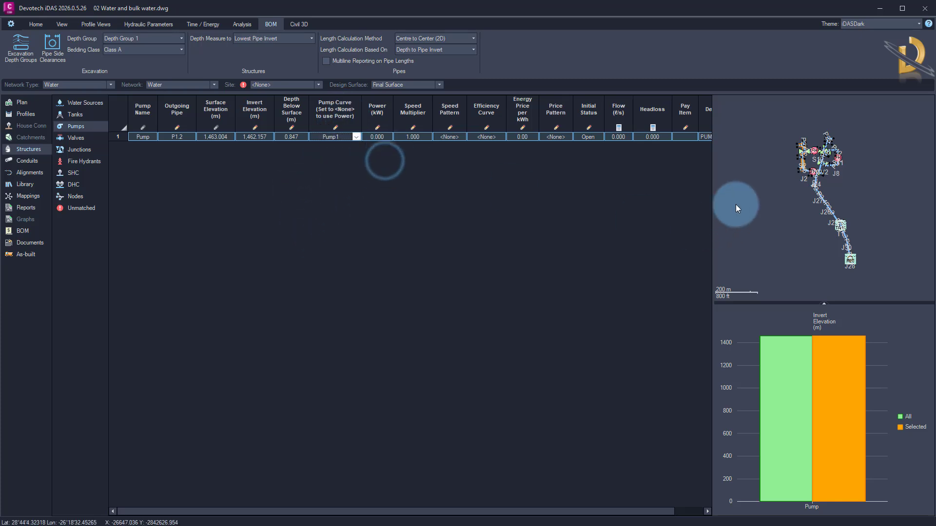
Step: Run the hydraulic analysis on the water network and dismiss the analysis message
right_click(743, 193)
click(763, 214)
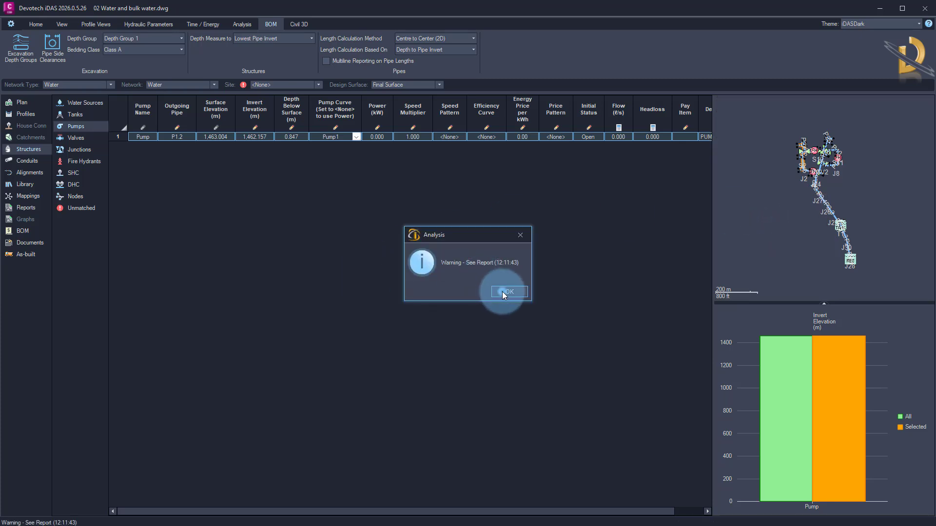
click(502, 291)
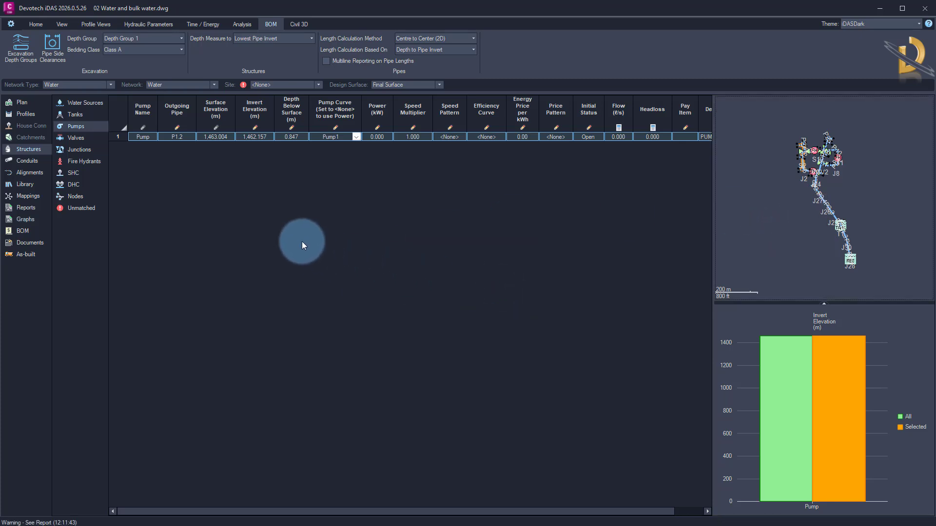
Step: Display the pipe results with the analysis time set to Min and look through the available hourly times
click(31, 163)
click(240, 25)
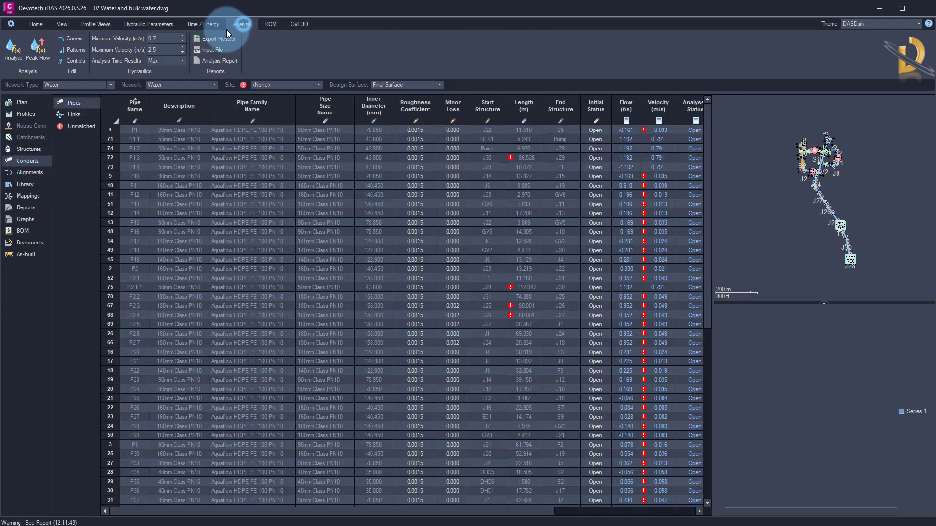
click(184, 61)
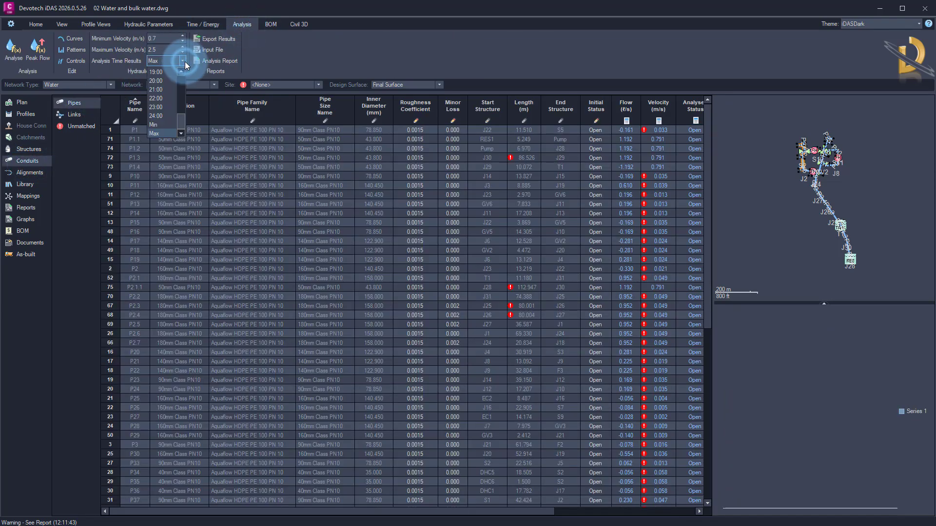
click(153, 126)
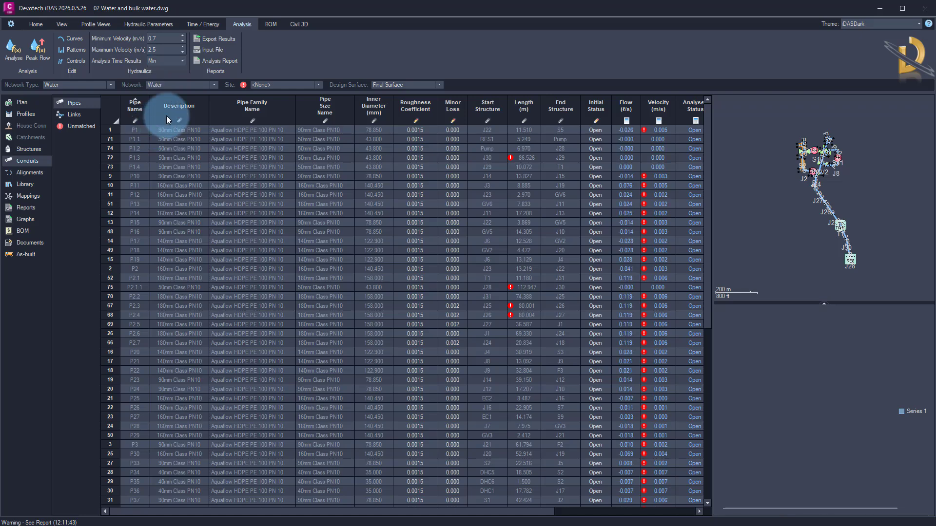
click(183, 60)
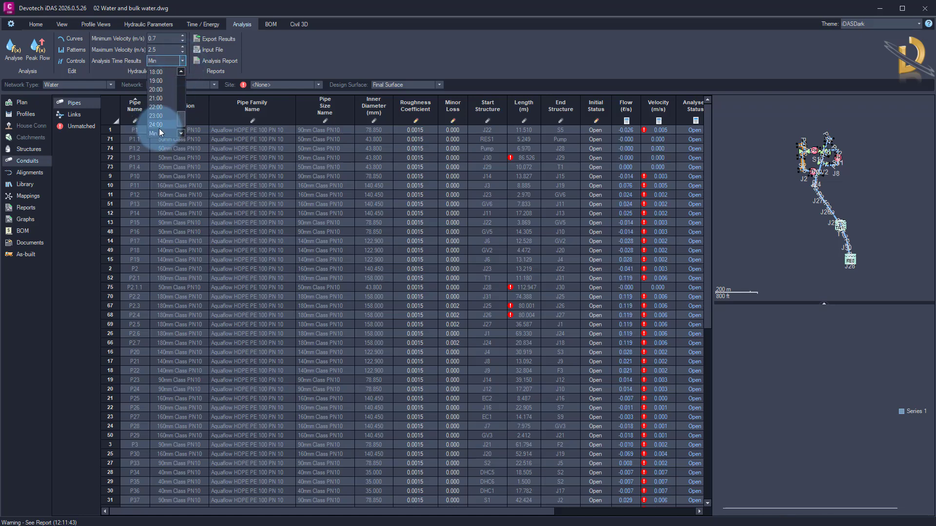
scroll(160, 106, up, 6)
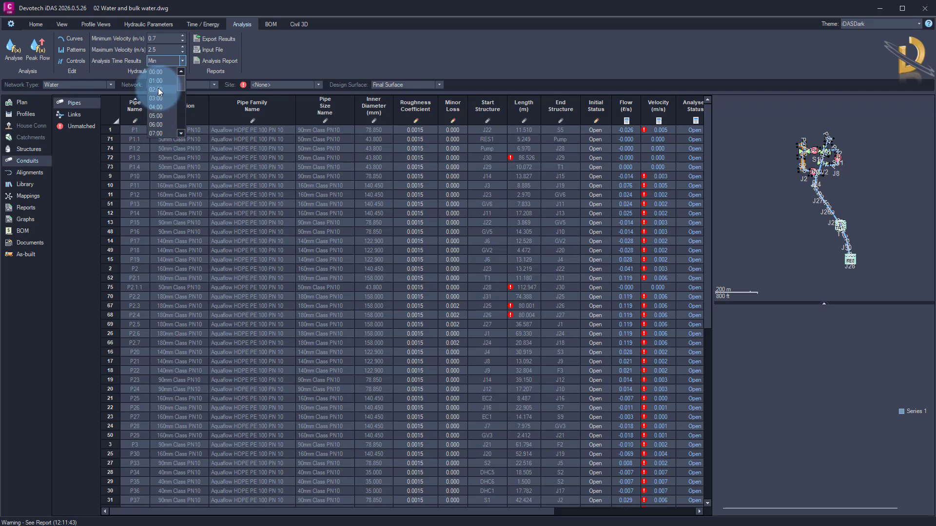
key(Escape)
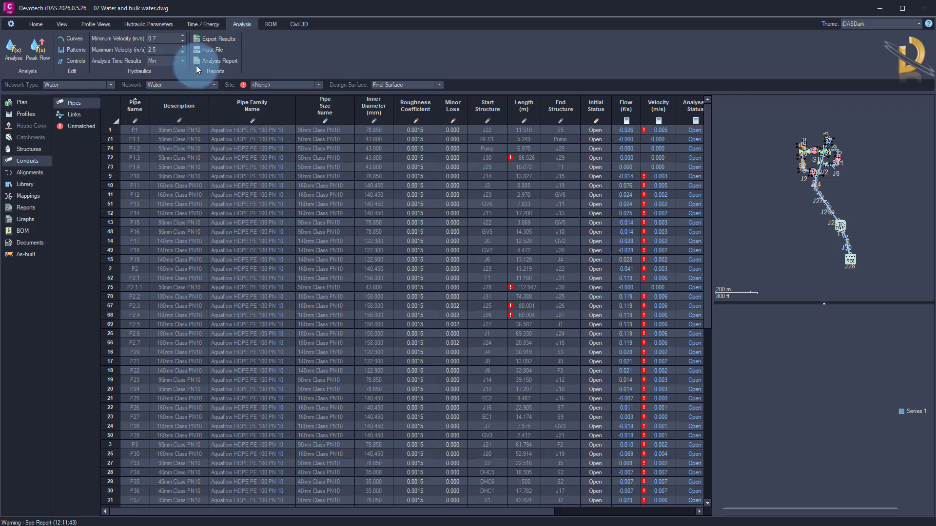
Step: Sort the graph structures by type and plot the head, demand and pressure of tank T1
click(27, 219)
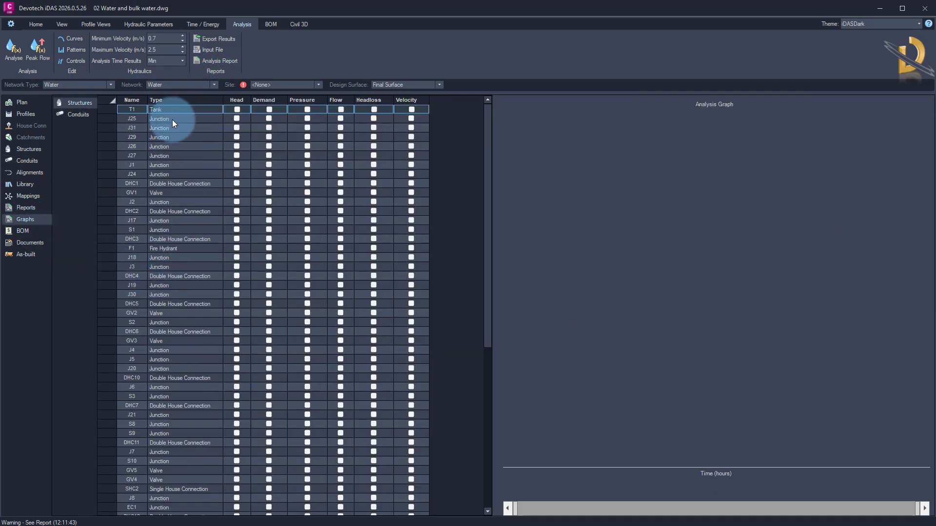
click(169, 99)
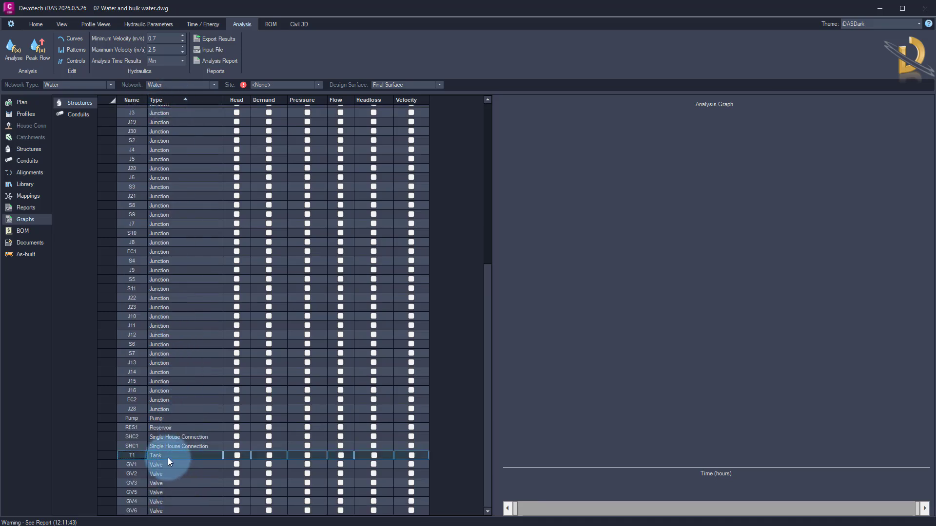
click(237, 455)
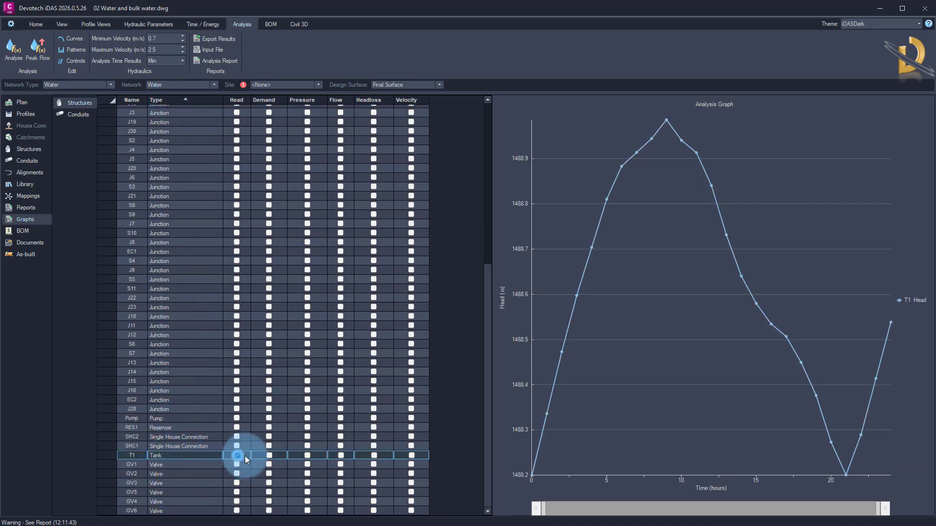
click(268, 455)
click(308, 457)
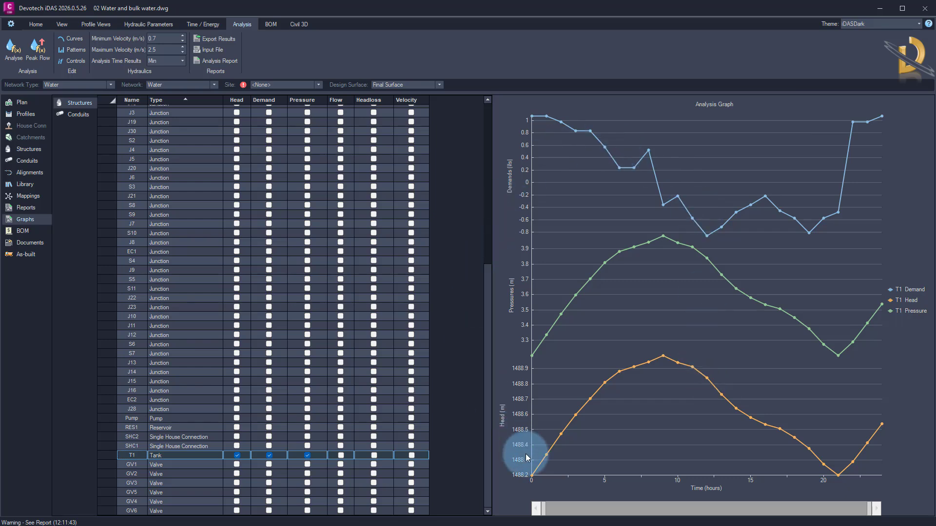
Step: Export the analysis results to a CSV file named Res and open it in Excel
click(219, 41)
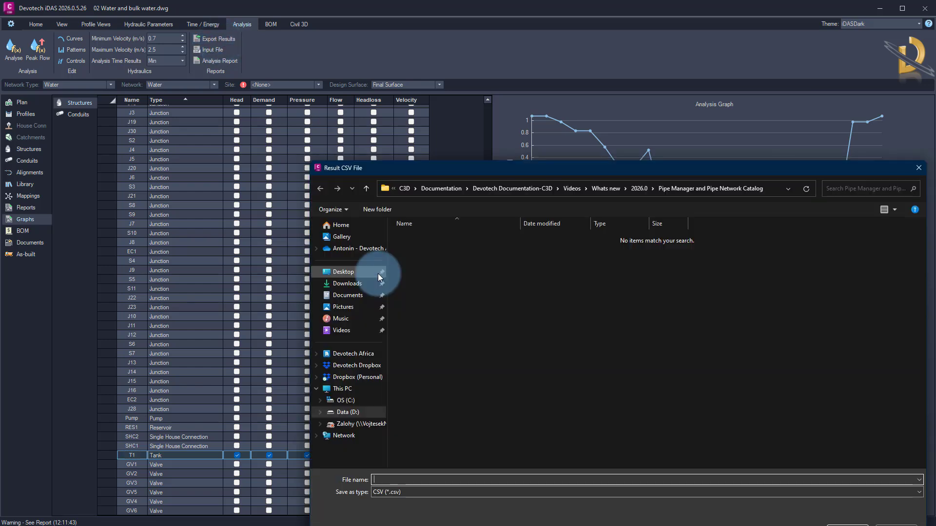
click(384, 482)
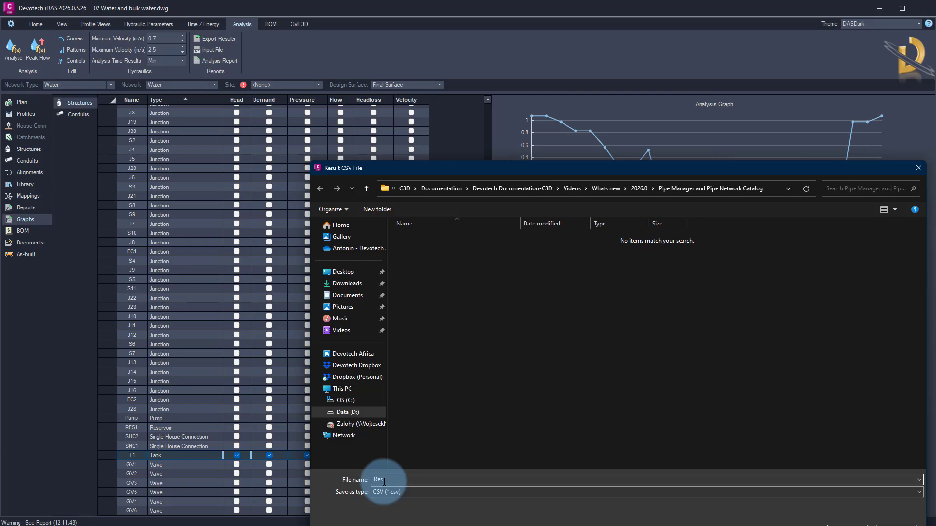
key(Escape)
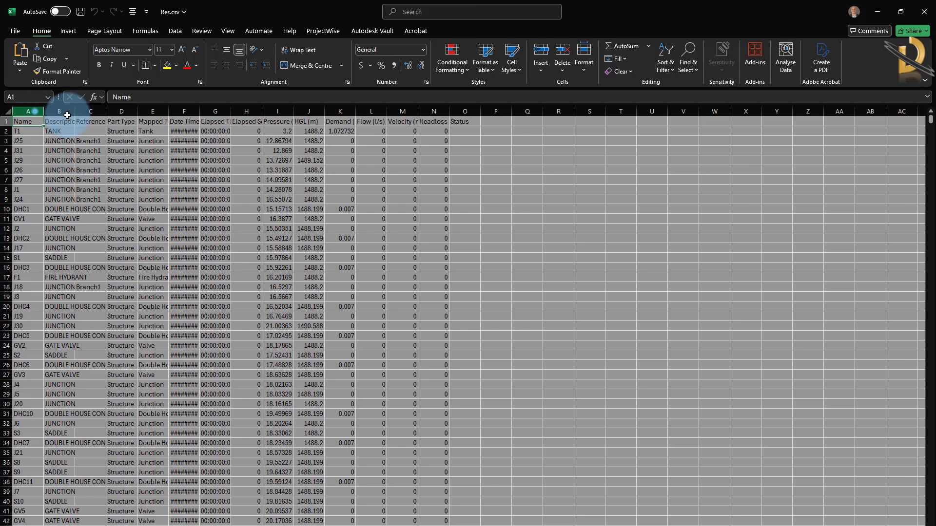
Step: Add filters to the result columns A to O, from Name to Status
drag(29, 112, 461, 113)
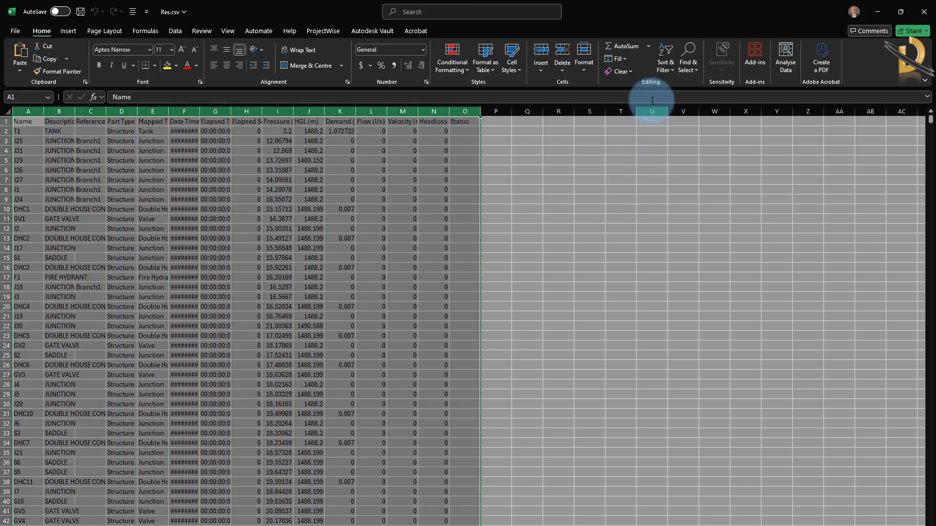
click(668, 73)
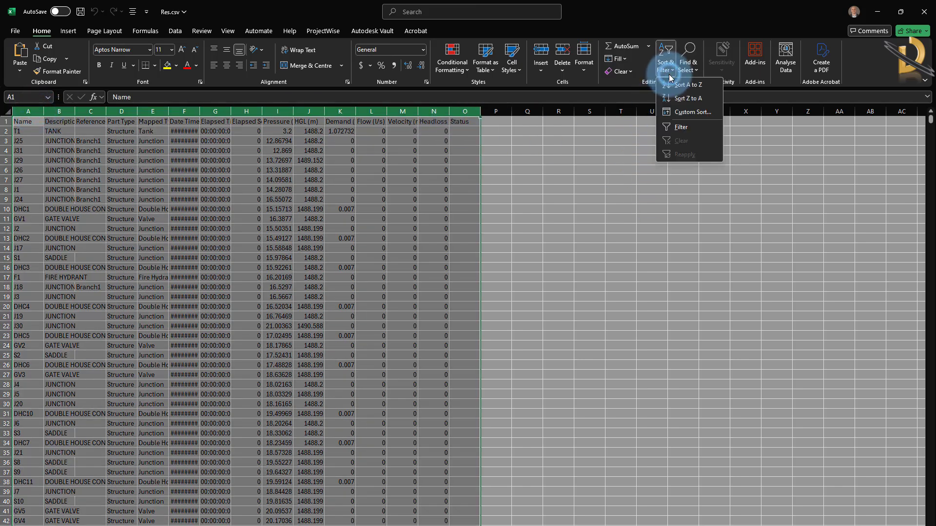
click(680, 127)
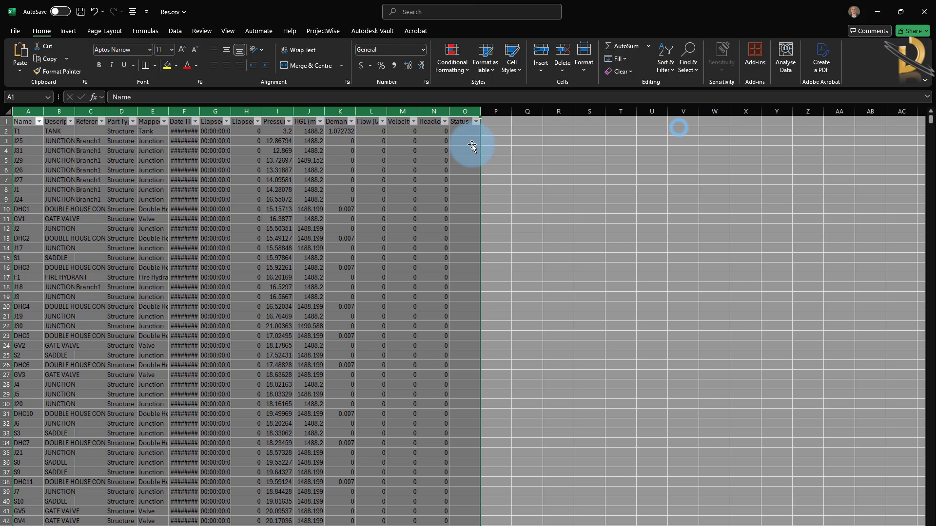
Step: Filter the Description column to show only the TANK rows
click(71, 122)
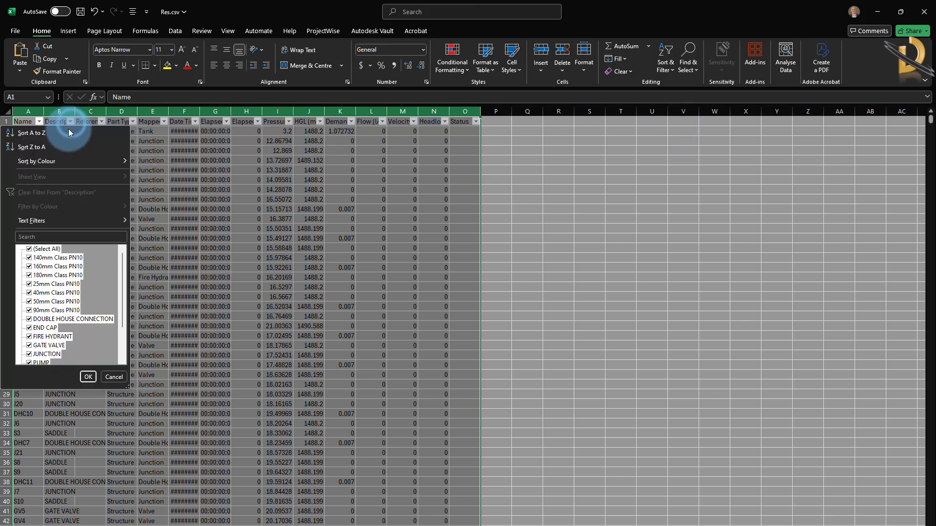
click(34, 250)
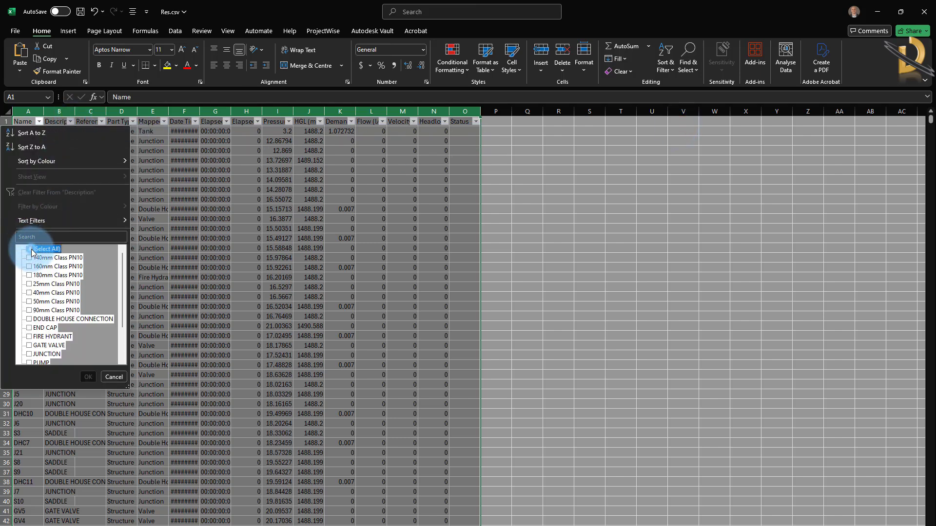
scroll(28, 352, down, 1)
click(28, 354)
click(88, 377)
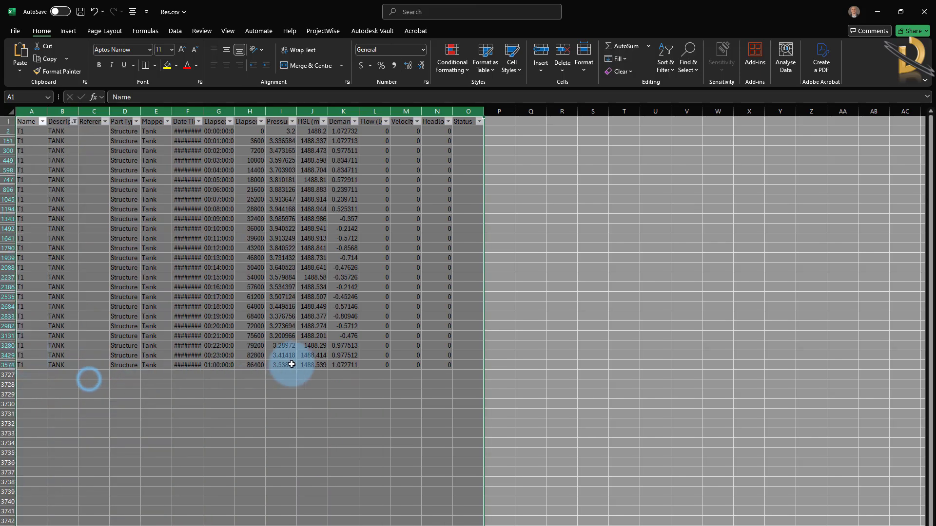
Step: Autofit the widths of columns A to O and select the tank's Elapsed Time values
click(214, 115)
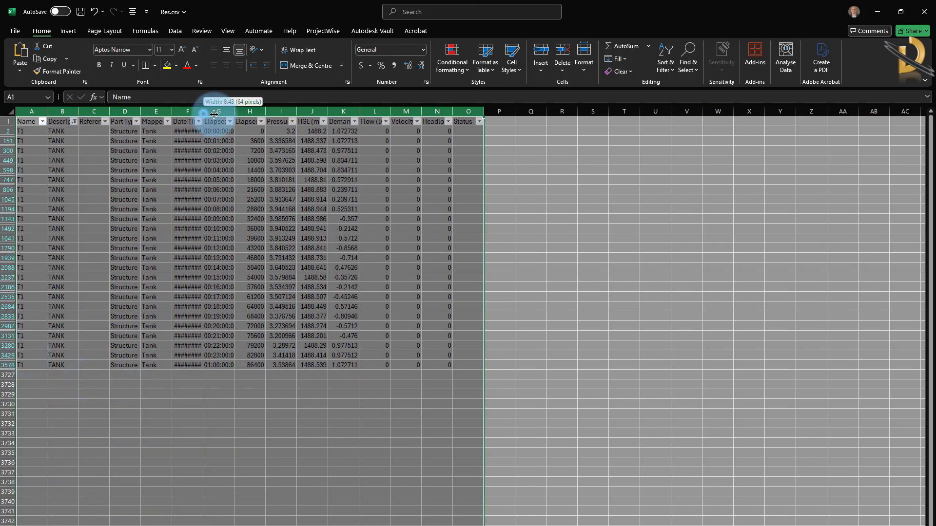
double_click(214, 114)
click(296, 425)
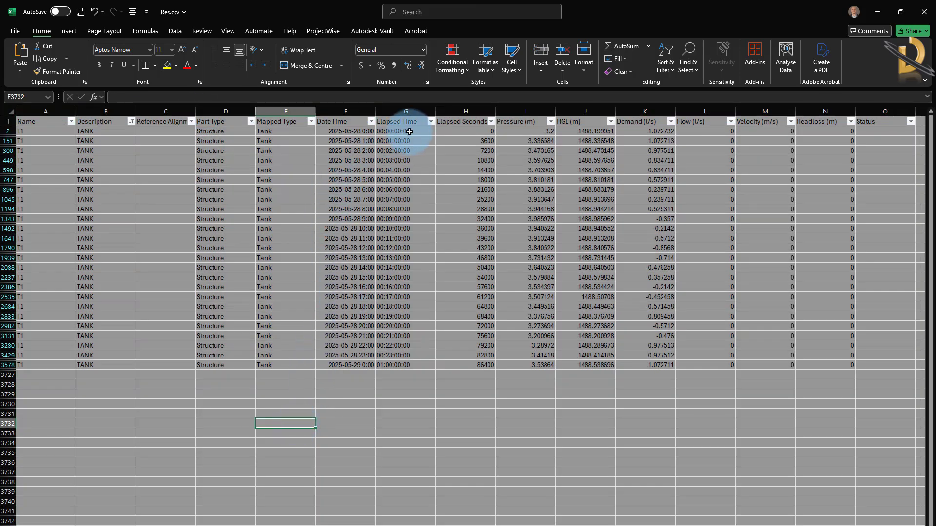
drag(409, 131, 429, 366)
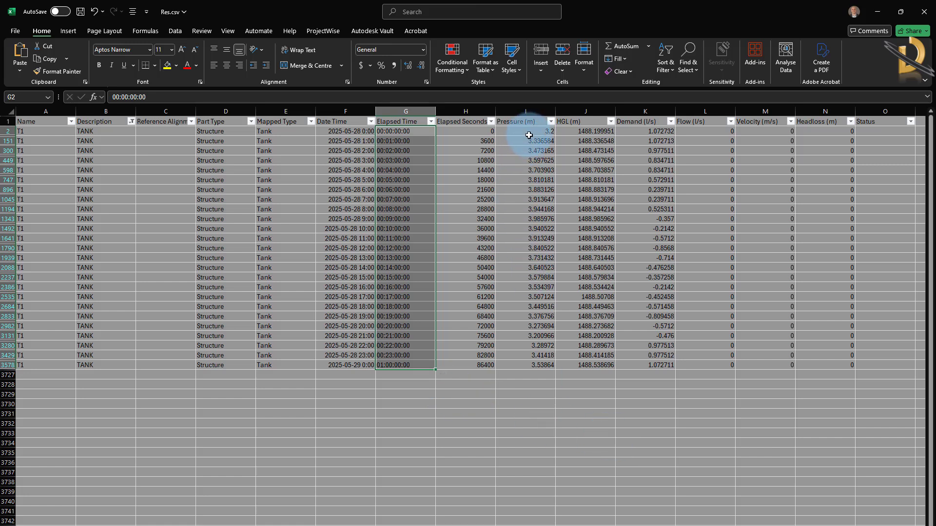
Step: Add the tank's Pressure (m) values to the Elapsed Time selection and insert a scatter chart of them
ctrl+drag(529, 136, 508, 368)
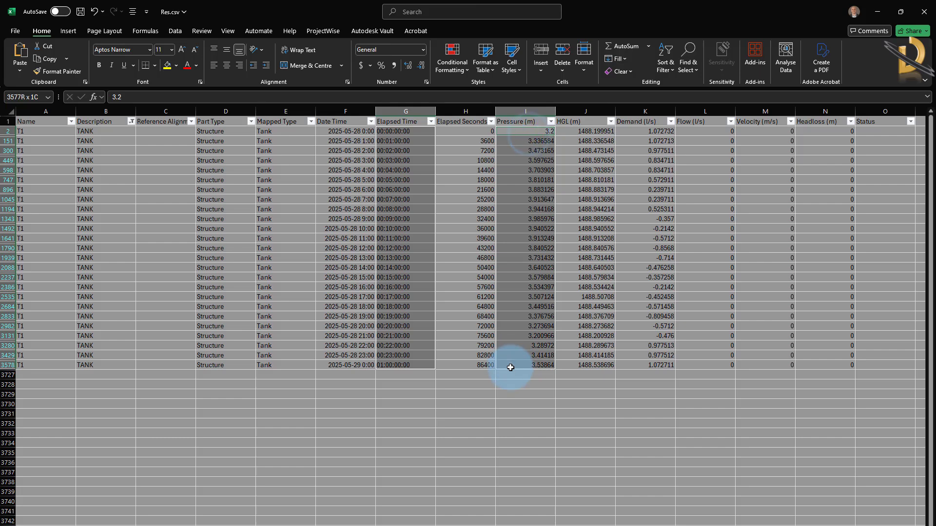
click(80, 30)
click(374, 70)
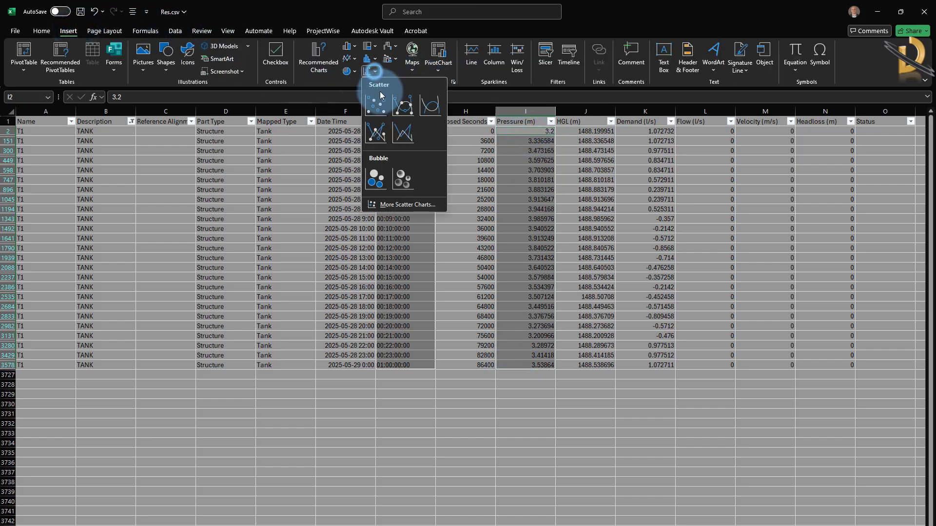
click(377, 103)
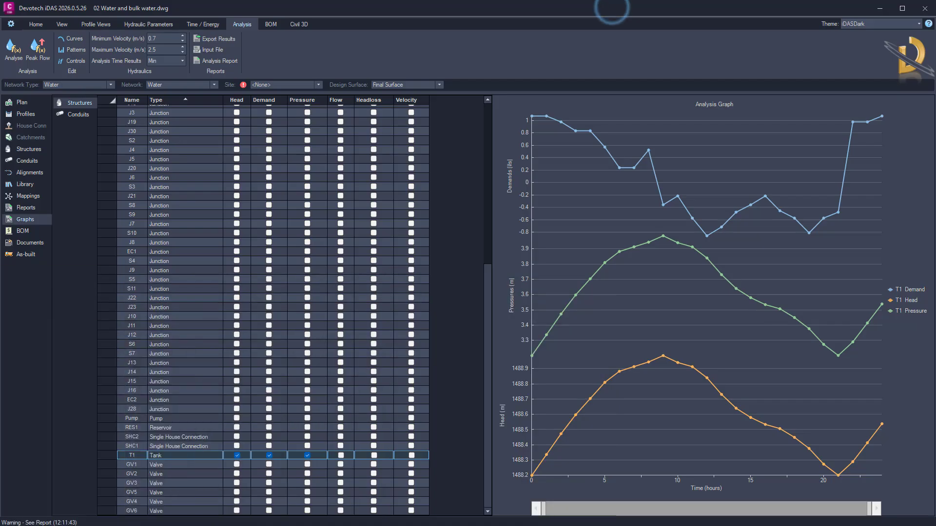
Step: Switch back to iDAS, close the water network manager and activate the 03 Surface channels drawing in Civil 3D
click(35, 24)
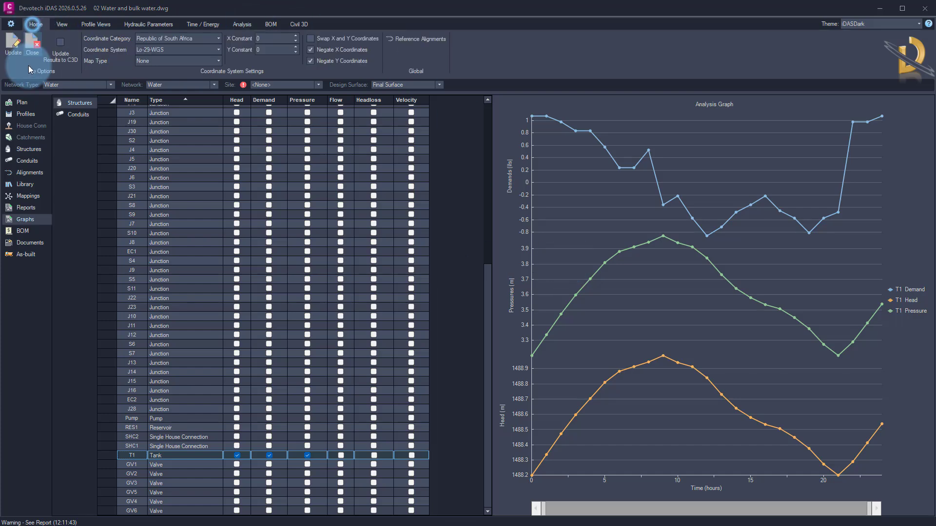
click(33, 45)
click(497, 292)
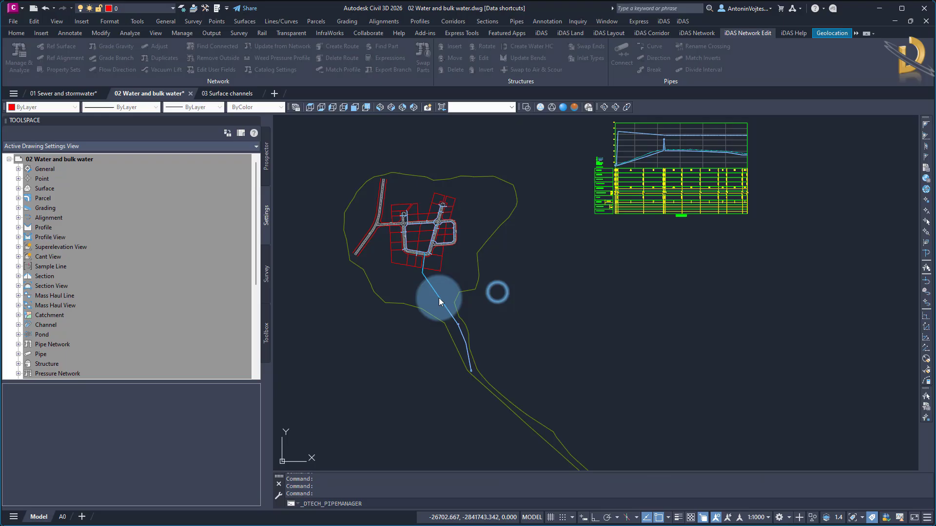
click(227, 96)
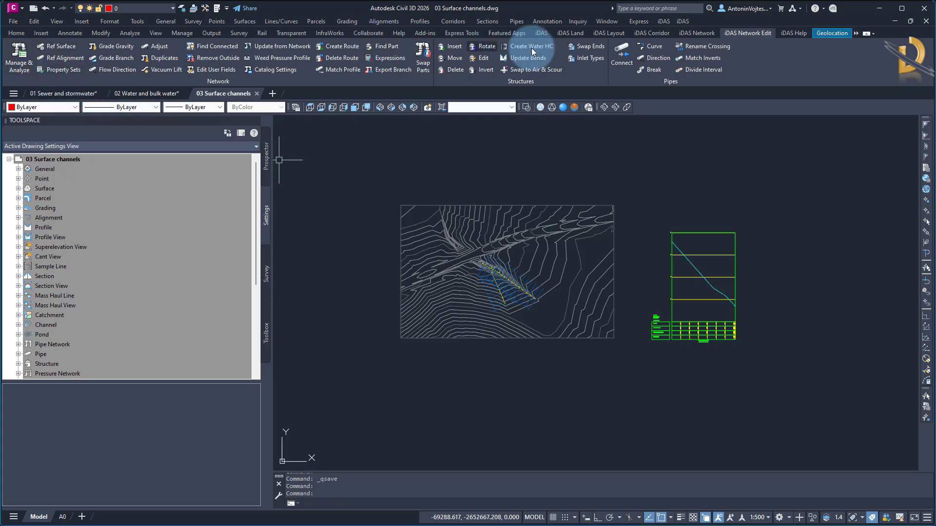
Step: Open the Pipe Manager for the storm water network and display the sections of the Channel surface channel
click(541, 33)
click(222, 49)
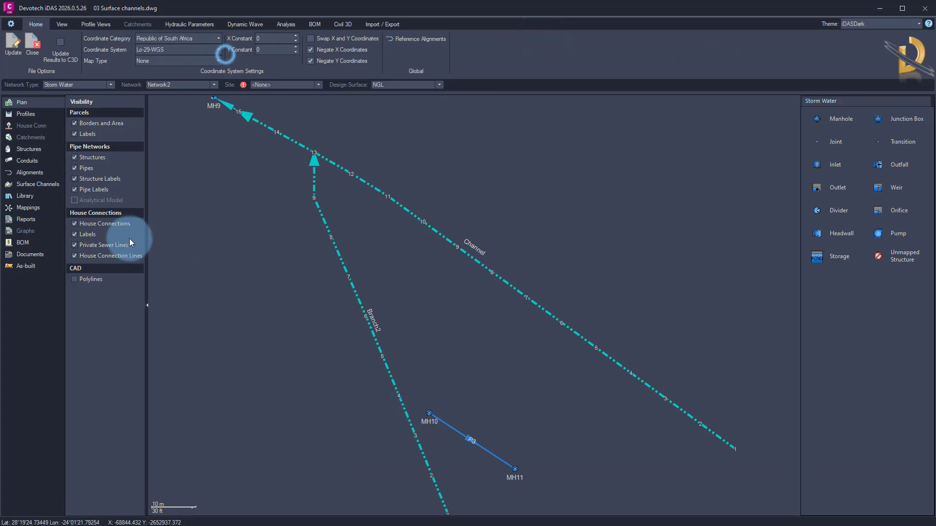
click(32, 185)
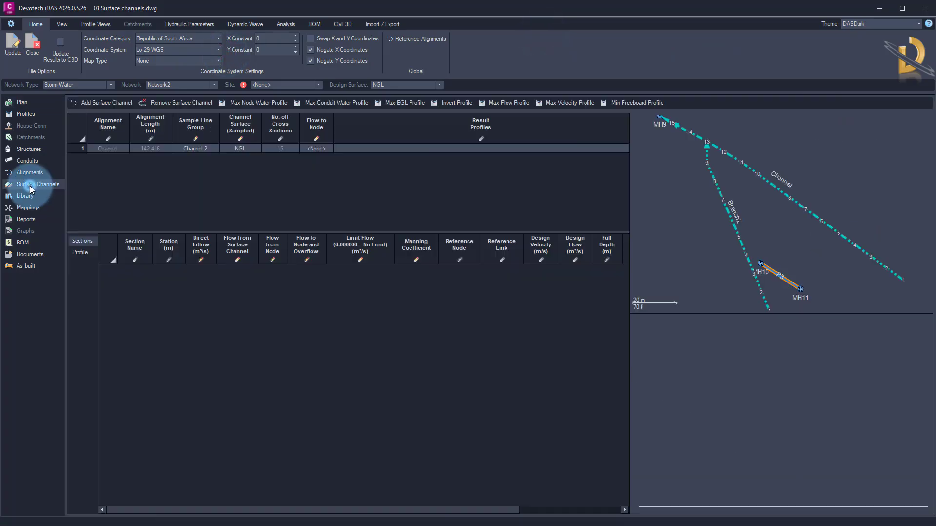
click(117, 148)
click(287, 168)
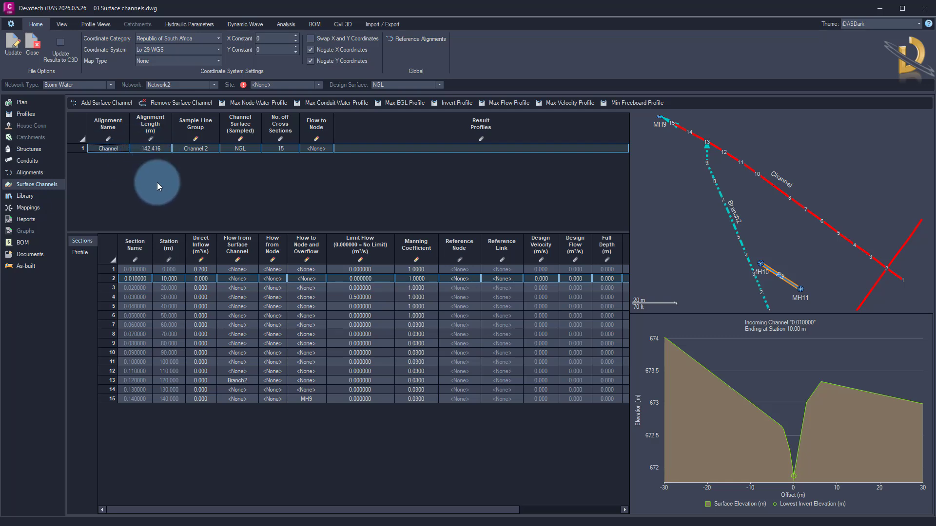
Step: Show the longitudinal profile of Channel and analyse the storm water network
click(77, 253)
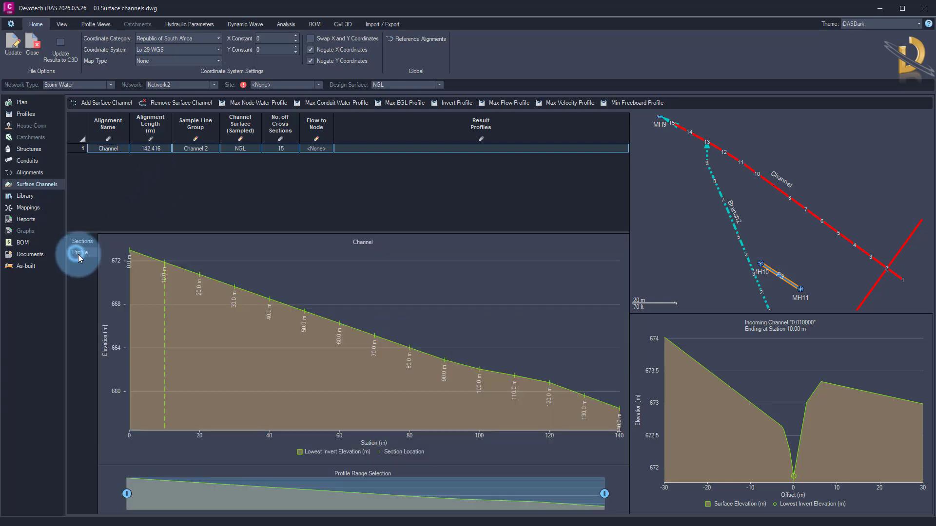
right_click(645, 233)
click(661, 252)
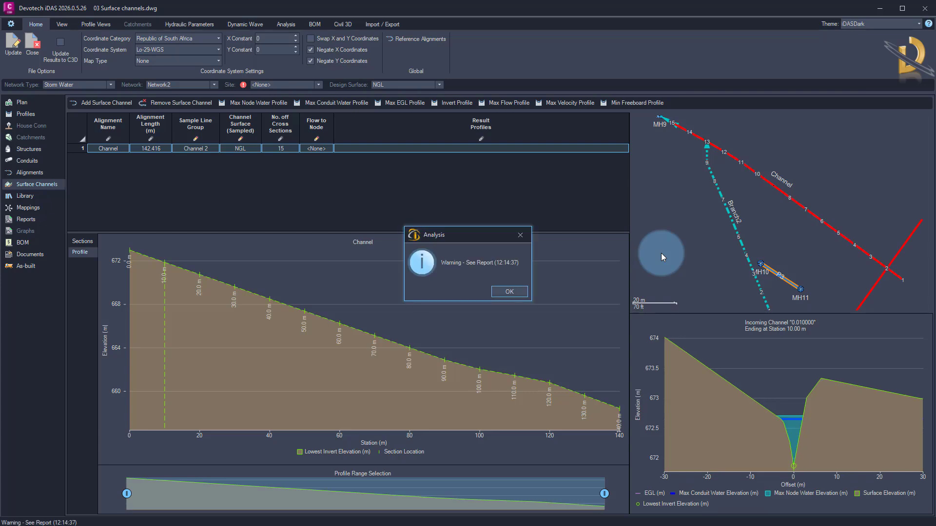
click(506, 293)
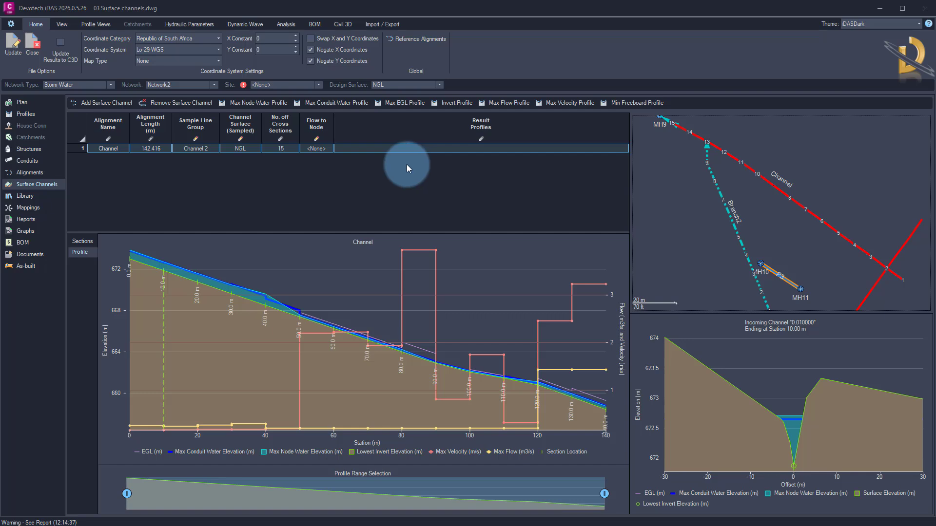
Step: Create a maximum node water elevation profile for Channel named Max Node Water Profile and enable updating results to C3D
click(263, 104)
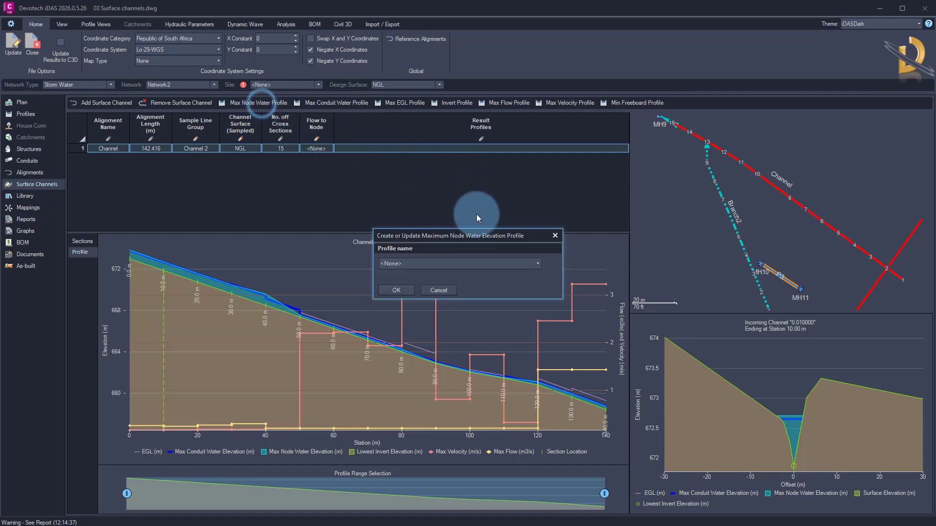
click(538, 264)
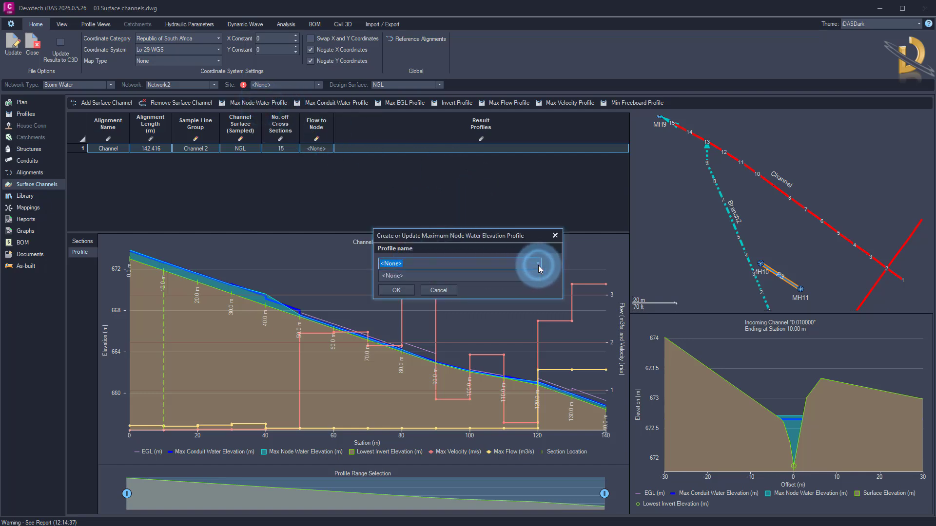
click(417, 265)
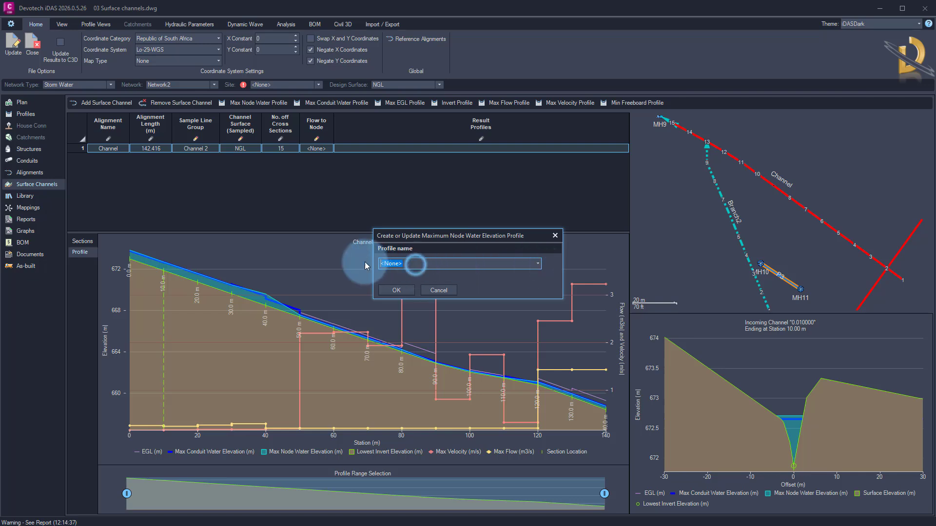
key(BackSpace)
text(Max Node Wate)
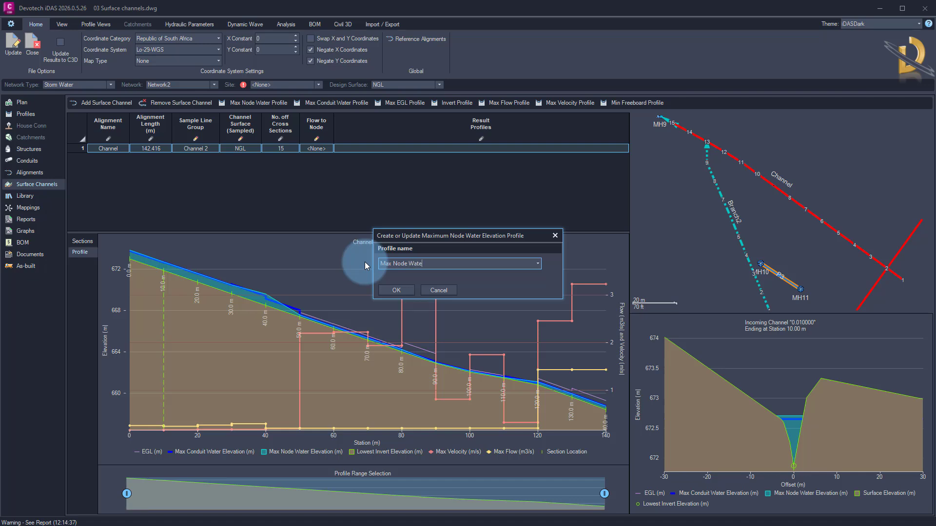
text(r Profile)
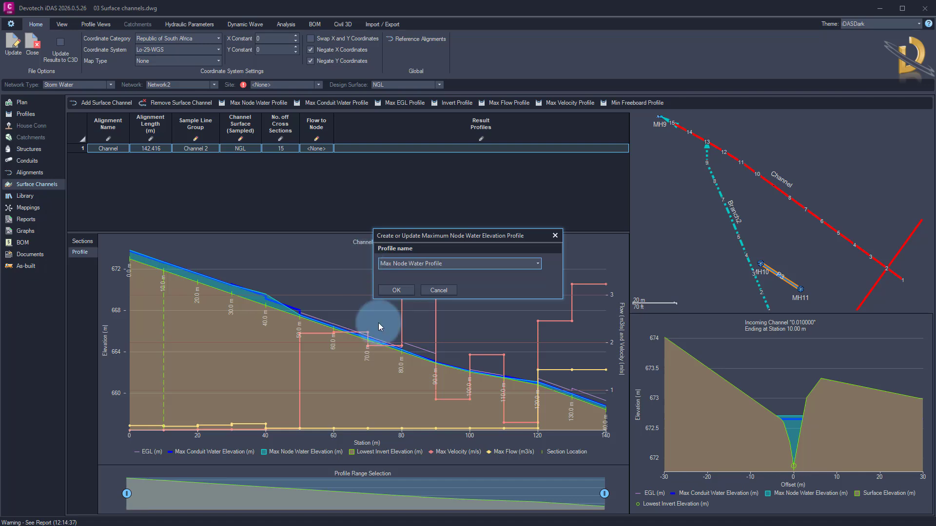
click(397, 289)
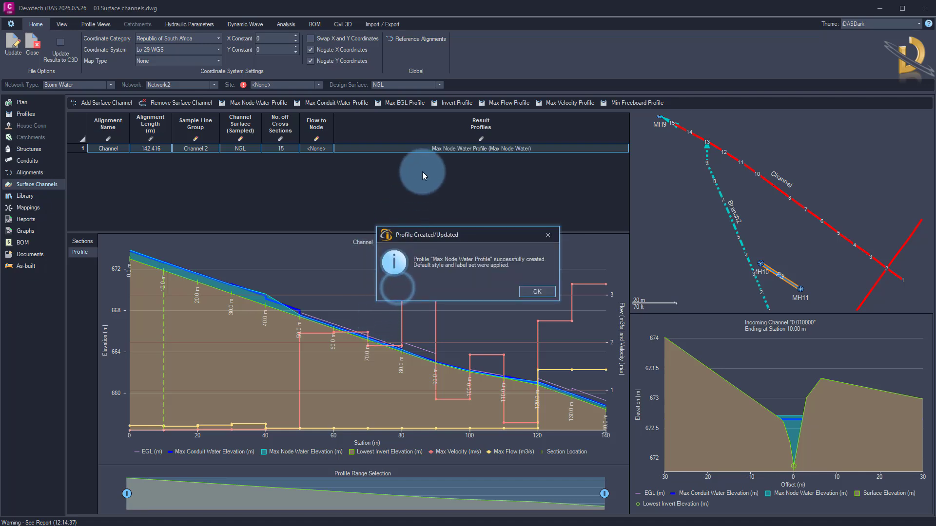
click(538, 292)
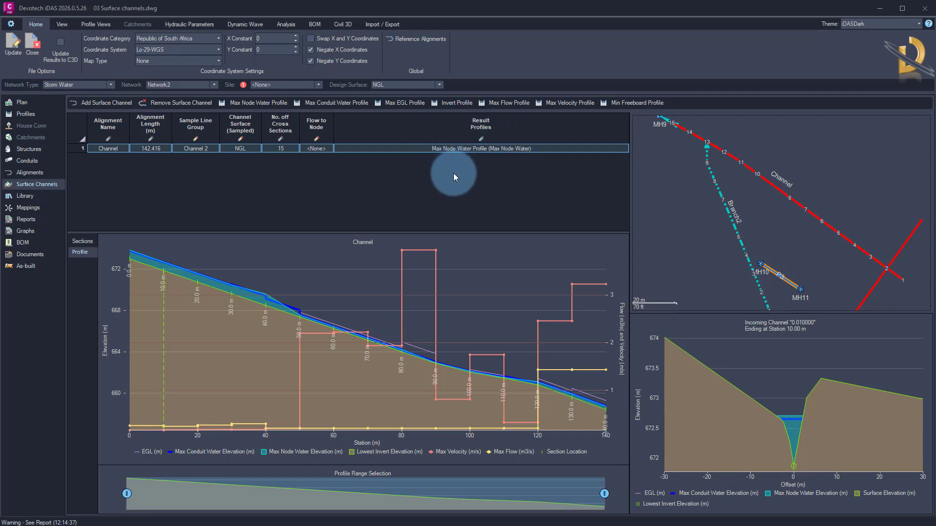
click(61, 51)
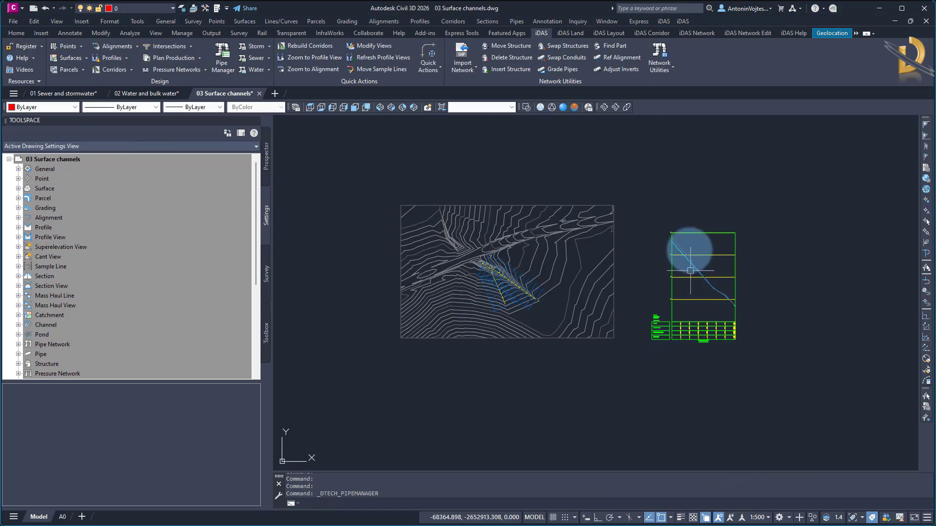
Step: Trace the upper part of the max node water profile with a polyline in the channel's profile view
scroll(690, 248, up, 5)
middle_drag(694, 252, 530, 249)
scroll(531, 247, down, 3)
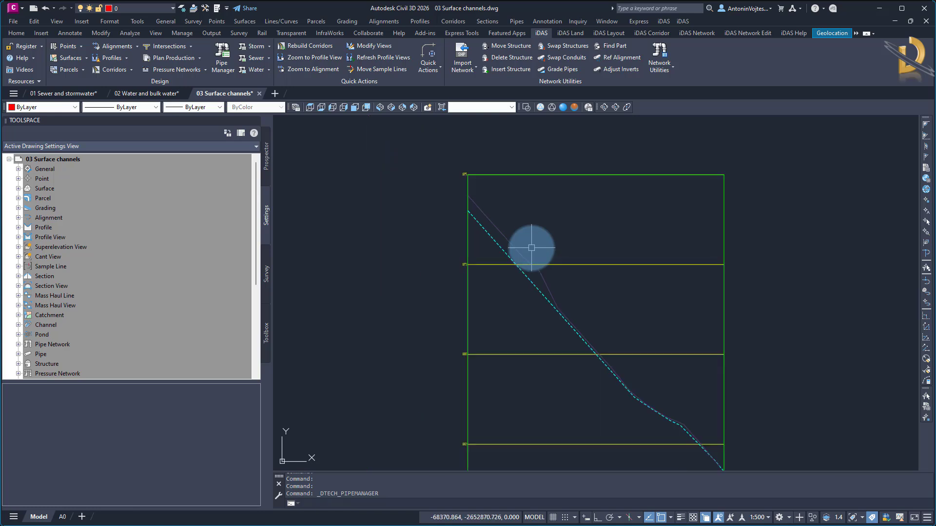
key(Return)
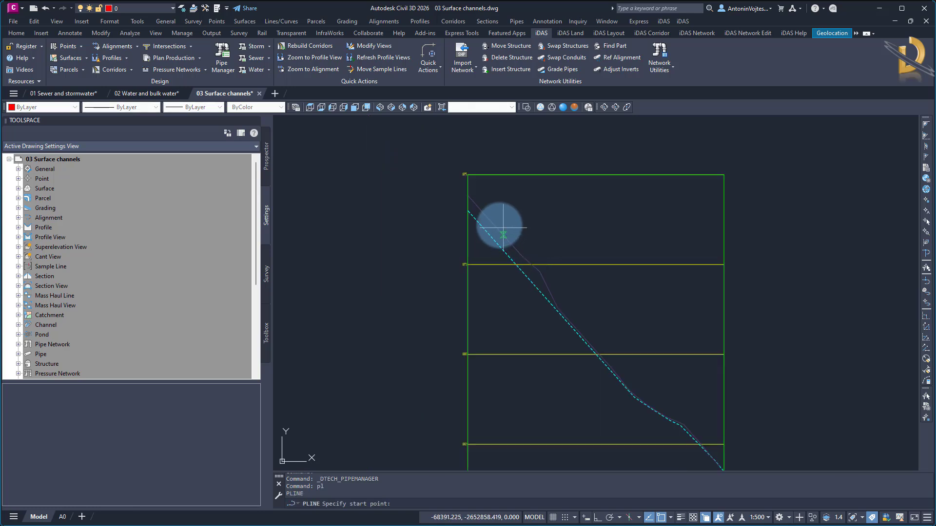
scroll(498, 223, up, 2)
click(452, 180)
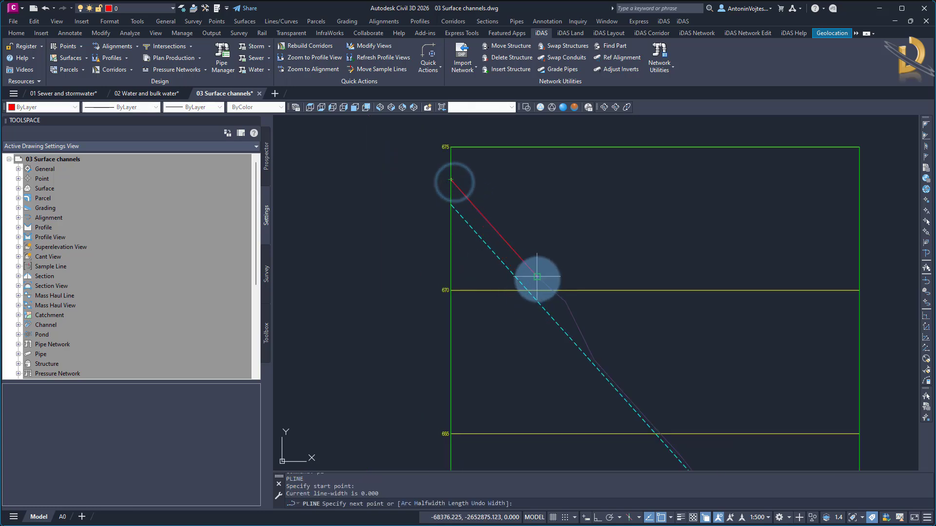
click(537, 279)
click(565, 302)
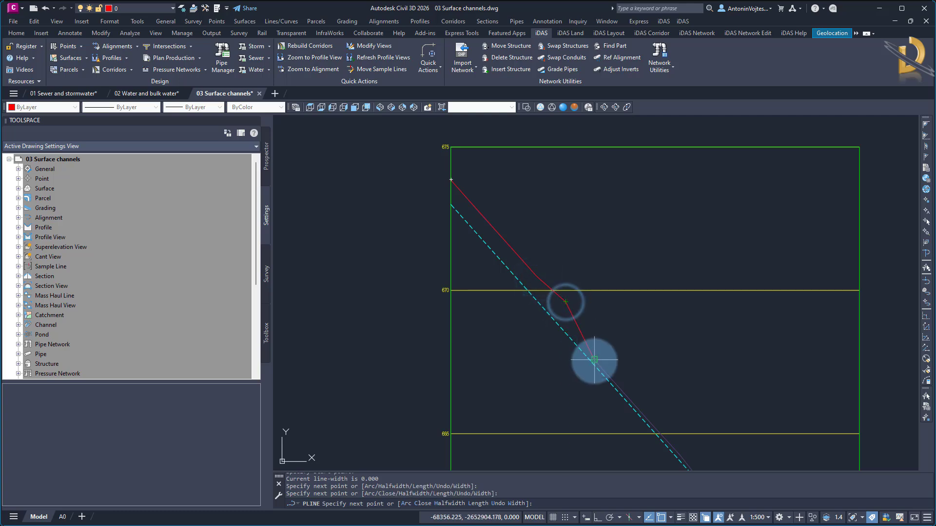
click(594, 361)
click(680, 462)
right_click(668, 382)
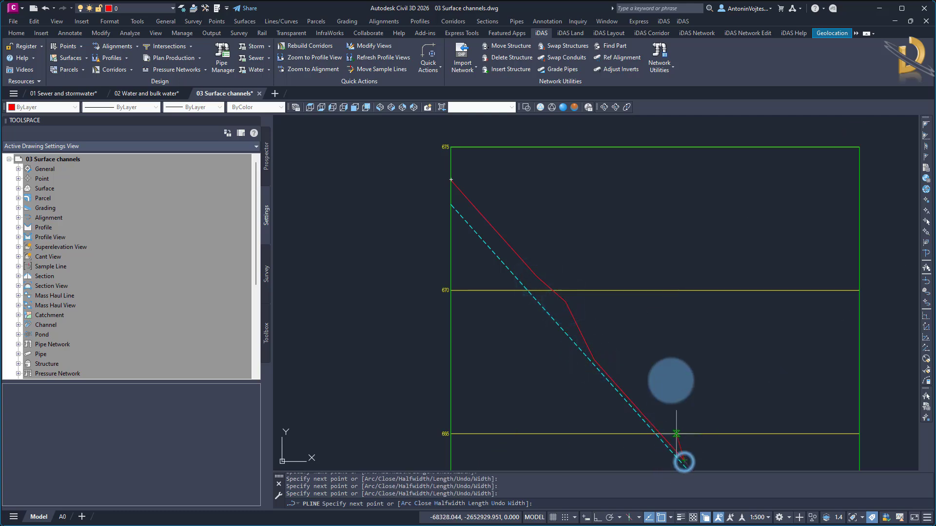
scroll(600, 293, down, 5)
middle_drag(662, 334, 673, 342)
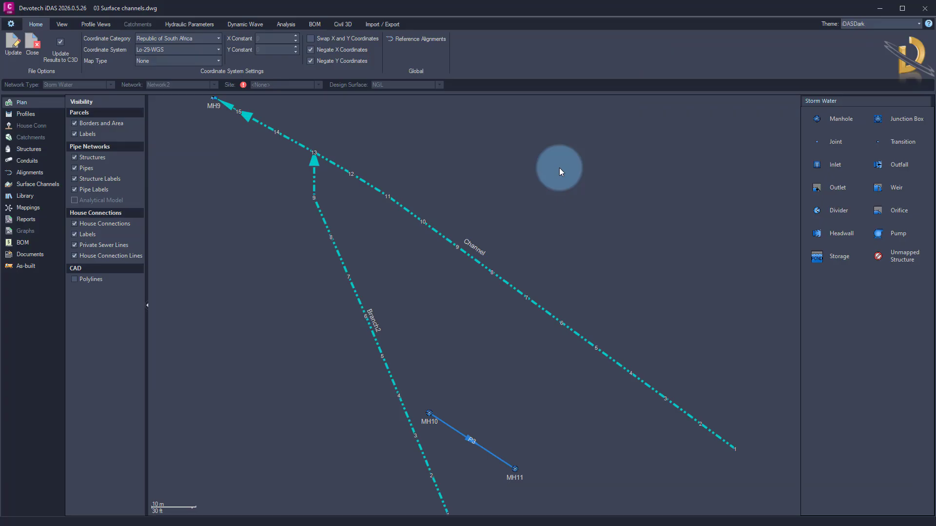
Step: Set the direct inflow of Channel's first section, at station 0.000, to 1 m³/s in the surface channels table
click(33, 187)
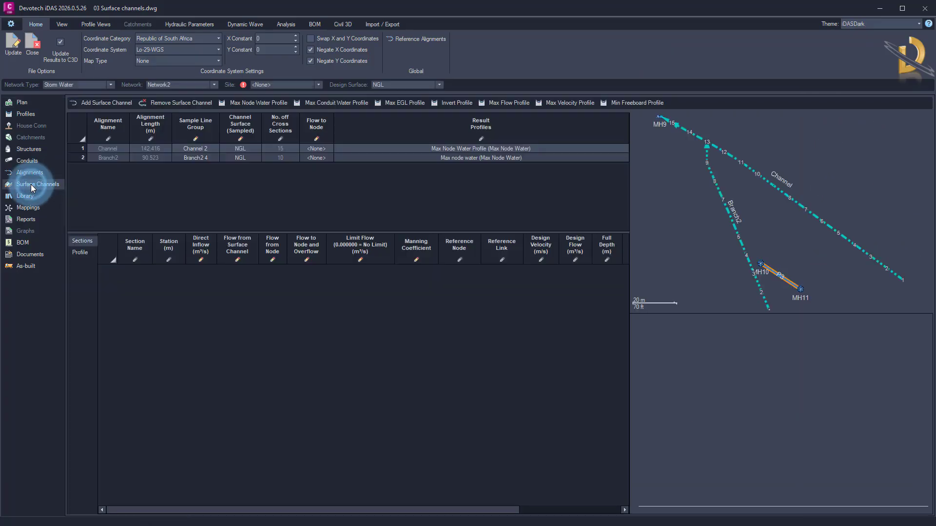
click(124, 150)
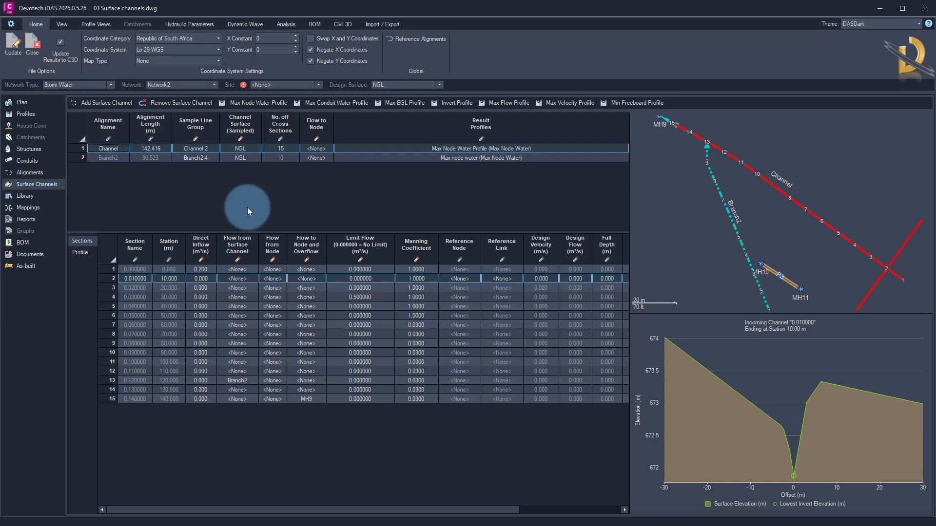
click(208, 270)
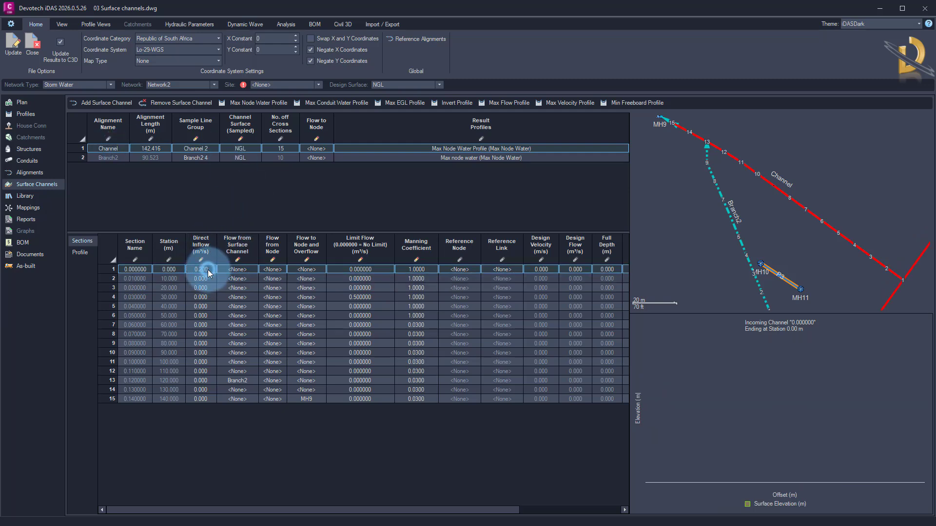
click(209, 269)
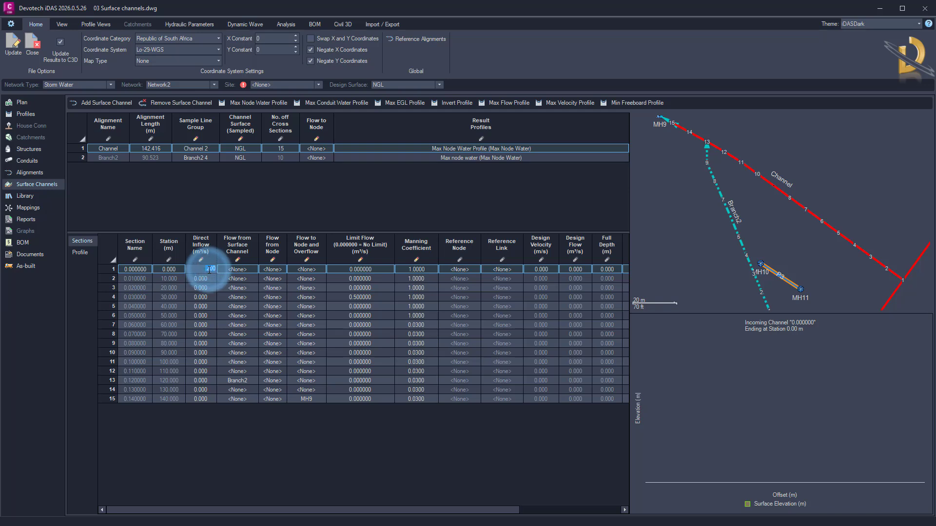
text(1)
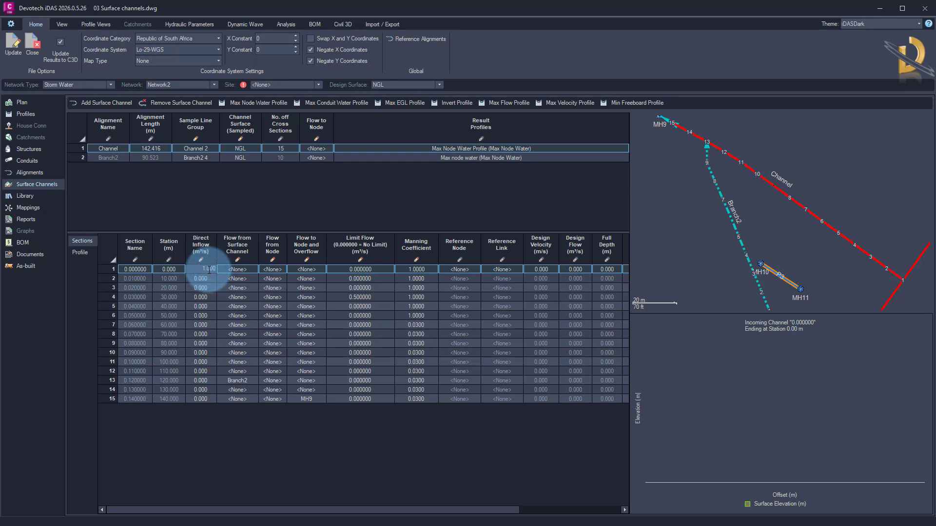
key(Return)
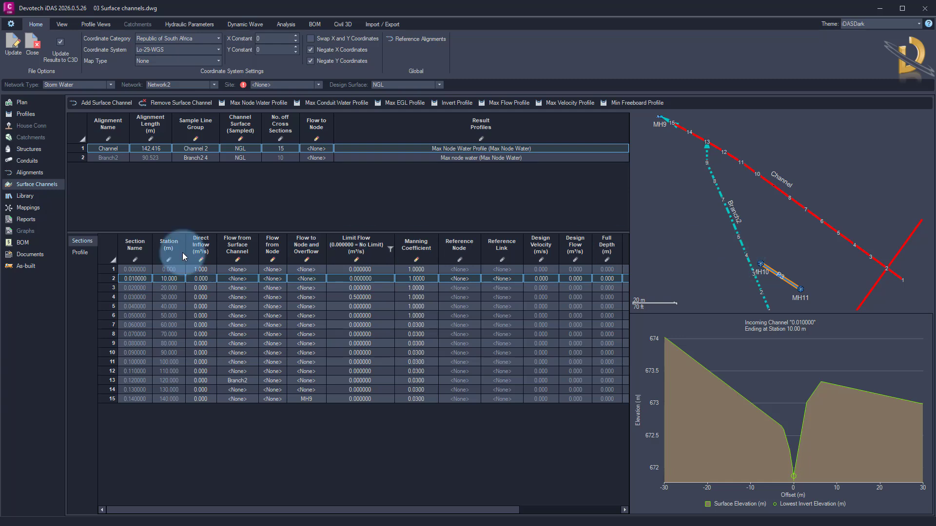
Step: Display Channel's longitudinal profile and rerun the network analysis with the changed inflow
click(76, 253)
right_click(679, 244)
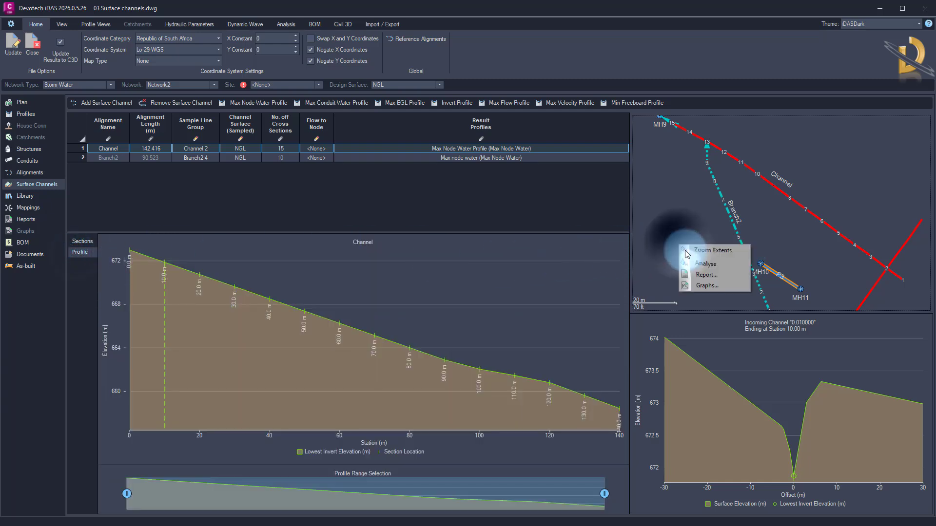
click(695, 264)
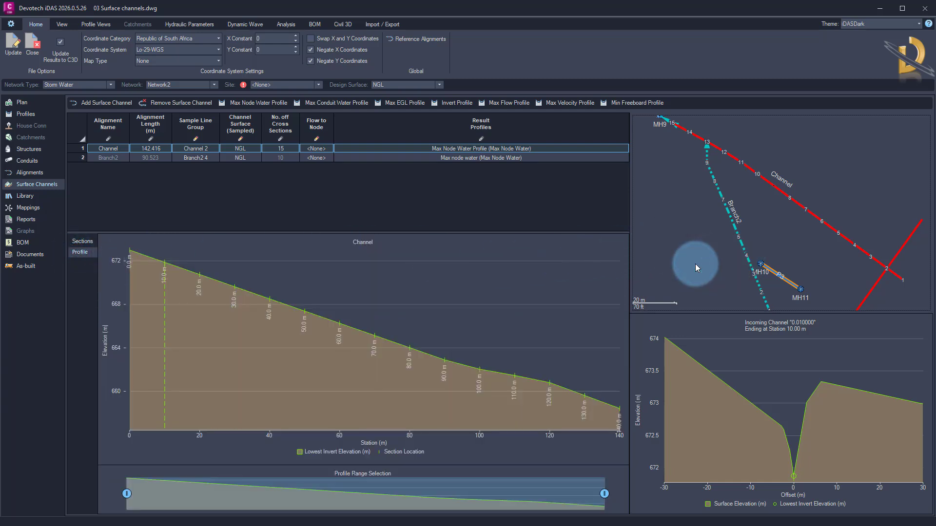
click(517, 289)
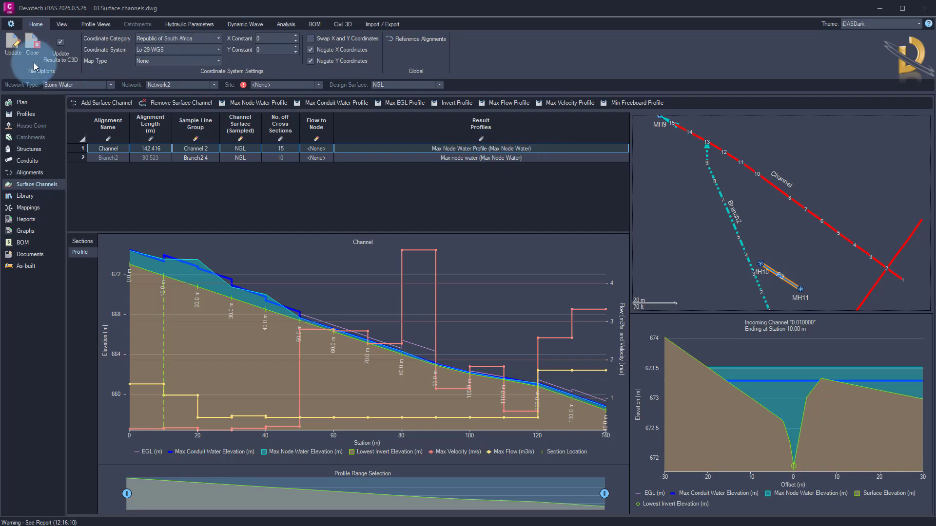
Step: Close the Pipe Manager to update the drawing and select the max node water profile for comparison with the traced polyline
click(32, 48)
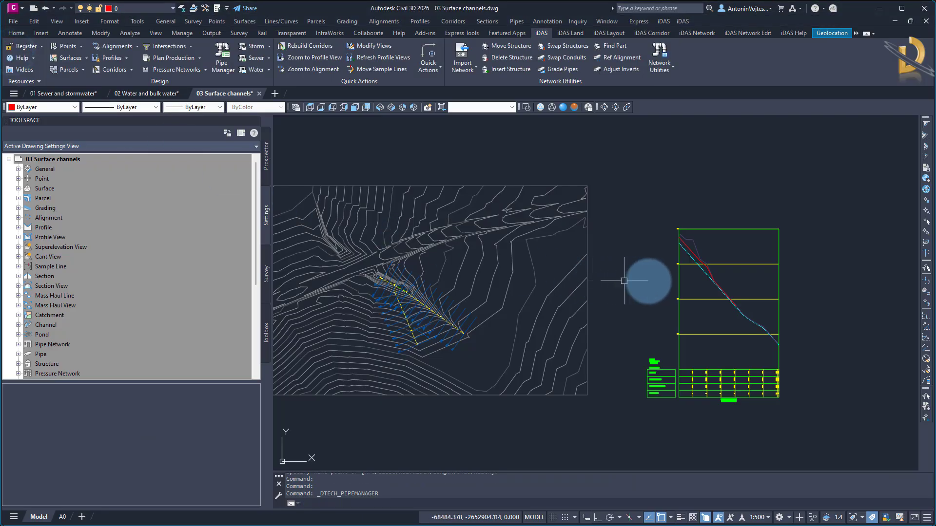
scroll(641, 247, up, 6)
click(665, 237)
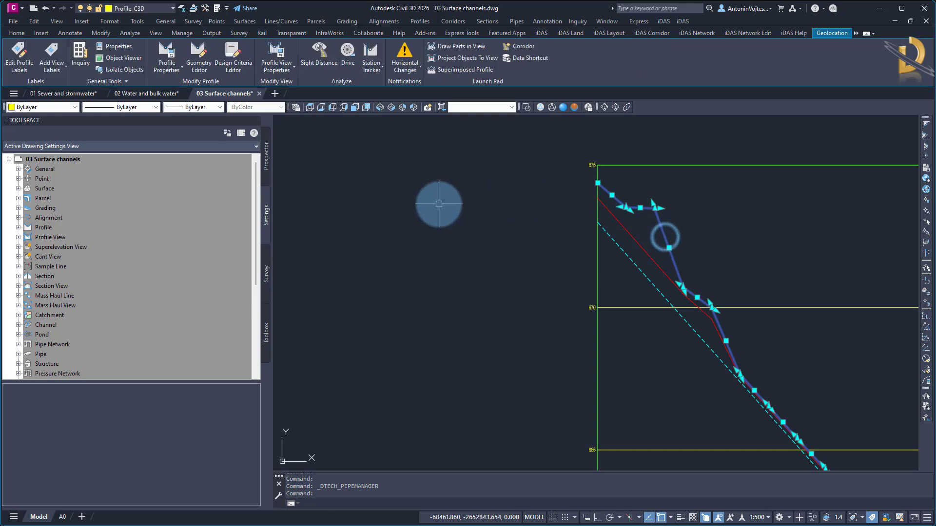
scroll(452, 178, down, 2)
scroll(453, 178, down, 2)
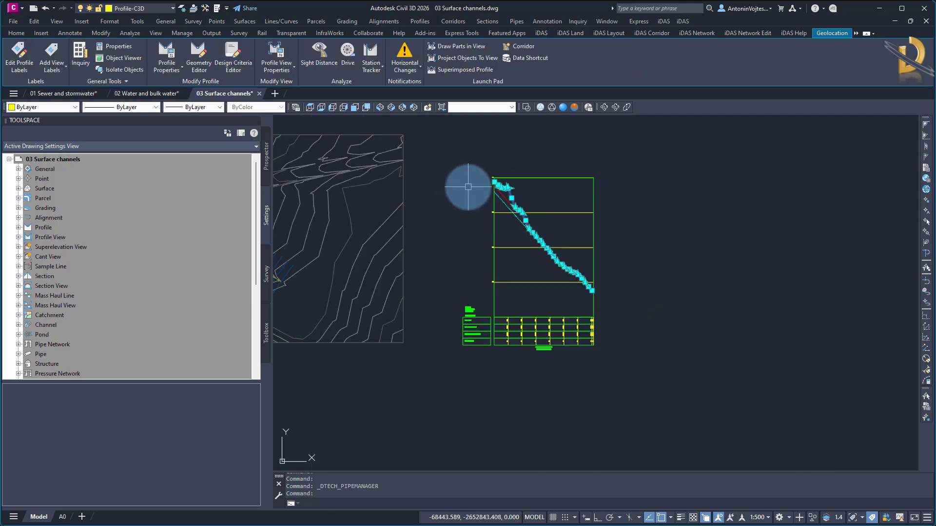
mouse_move(468, 183)
middle_down()
mouse_move(471, 215)
mouse_move(655, 259)
mouse_move(701, 256)
middle_up()
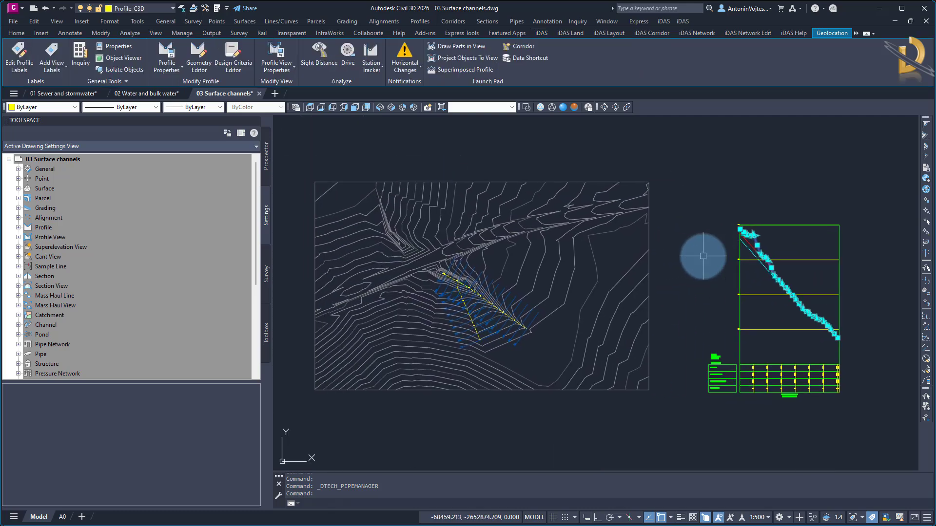